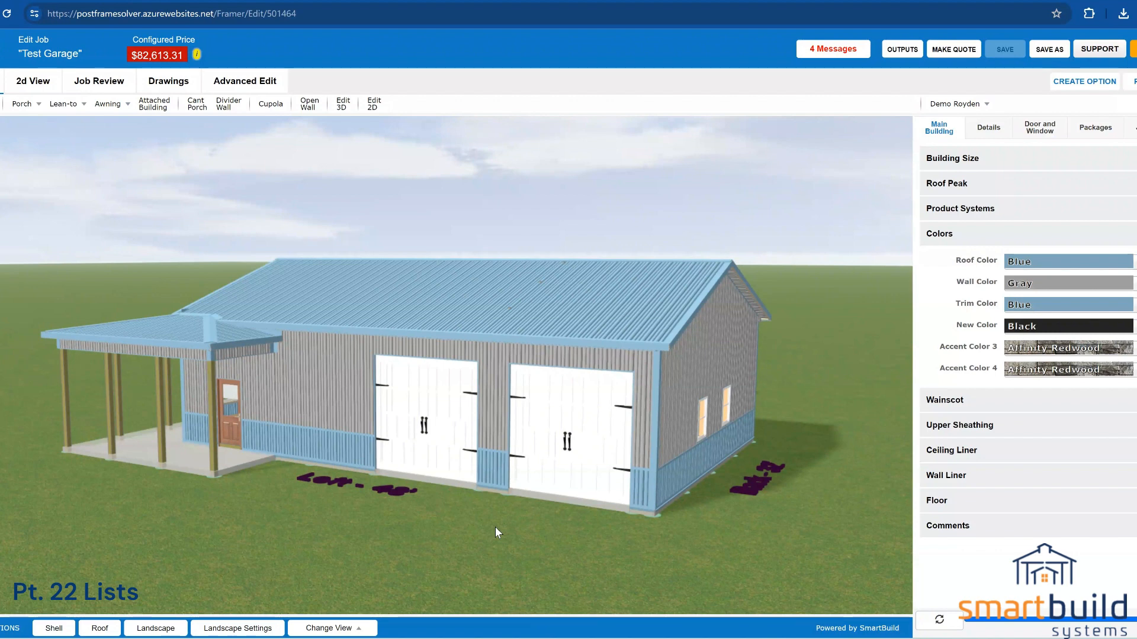
Step: Glance at the Test Garage job's review summary, then view the 01_Post Frame Template outputs
{"action": "left_click_drag", "start_coordinate": [496, 530], "coordinate": [68, 246]}
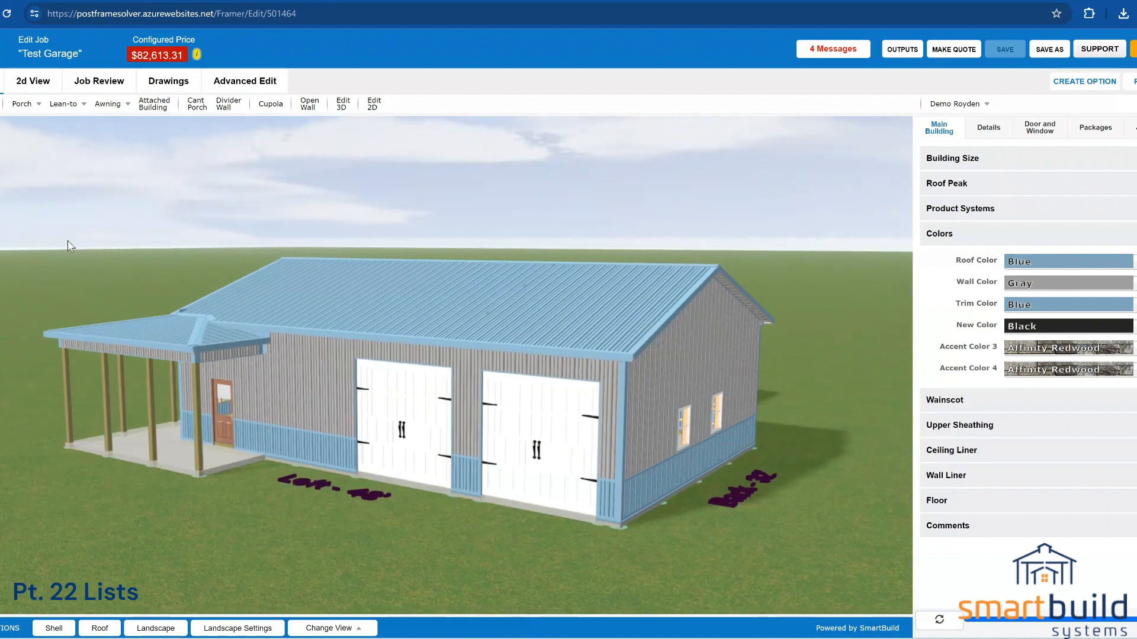
{"action": "left_click", "coordinate": [107, 89]}
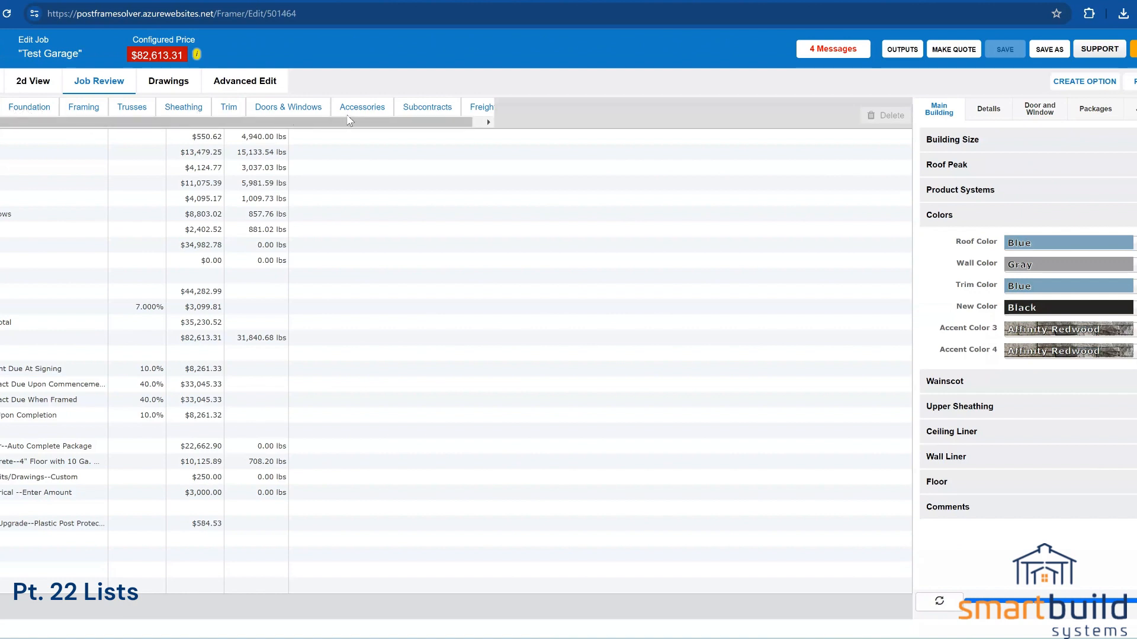
{"action": "left_click", "coordinate": [488, 122]}
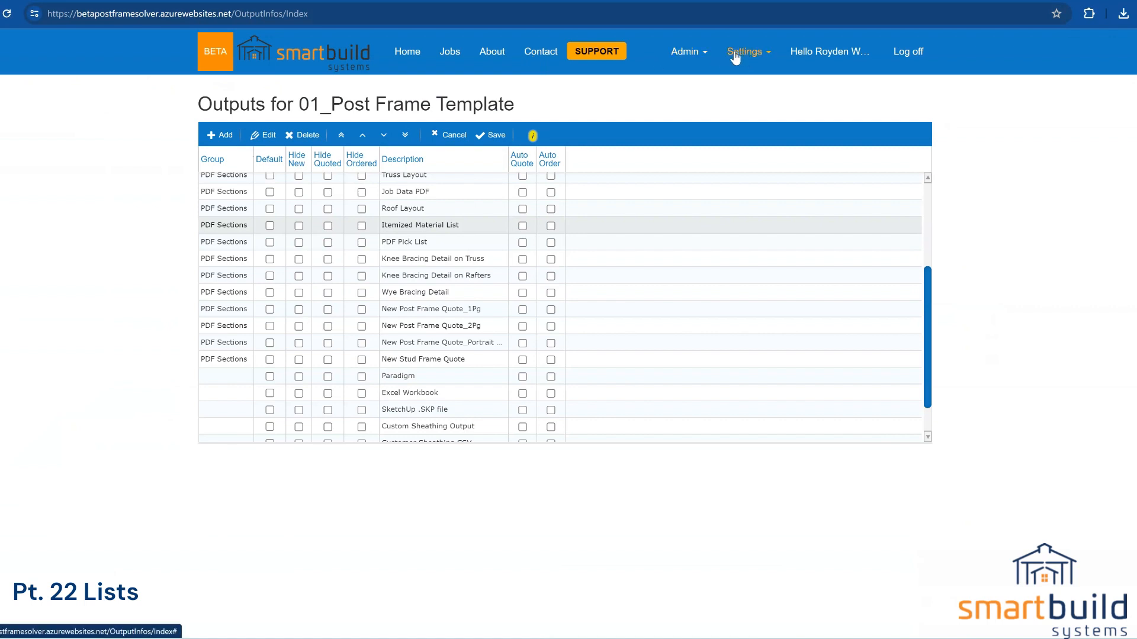
Step: Head for Output Categories settings, stay on the page at the leave-site prompt, and return to the Test Garage review
{"action": "left_click", "coordinate": [742, 55]}
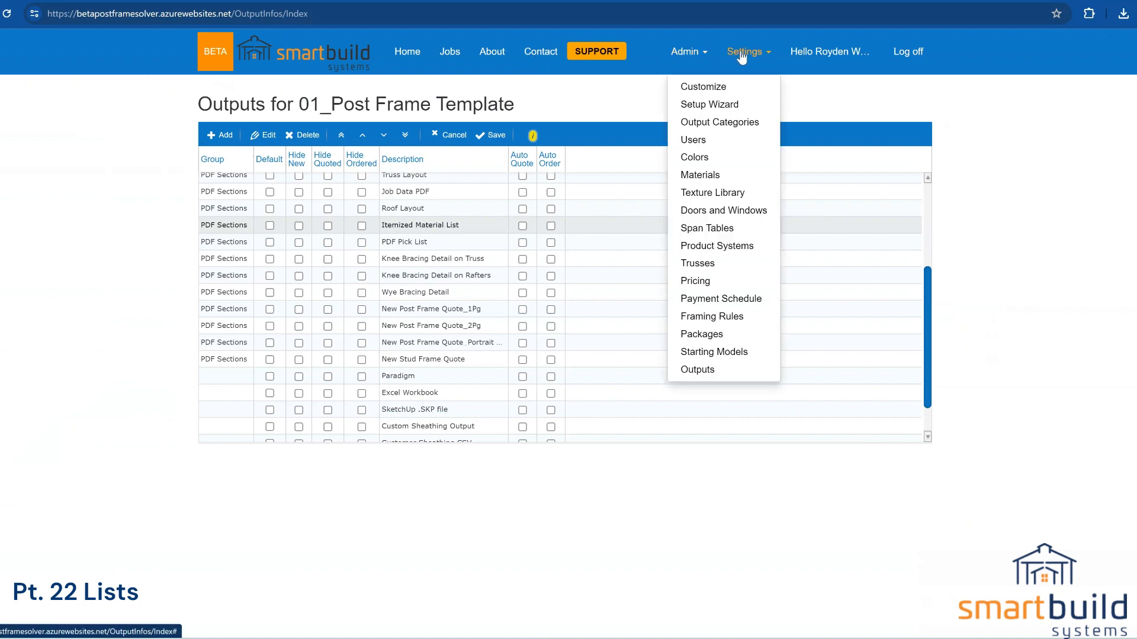
{"action": "left_click", "coordinate": [727, 123]}
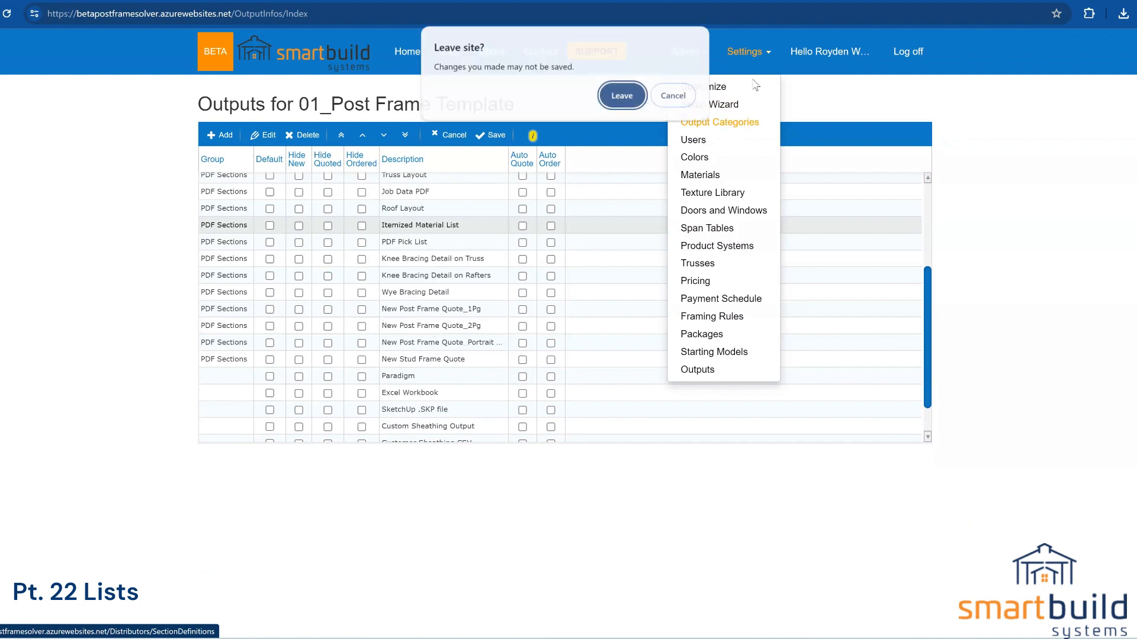
{"action": "left_click", "coordinate": [657, 92]}
{"action": "left_click", "coordinate": [740, 55]}
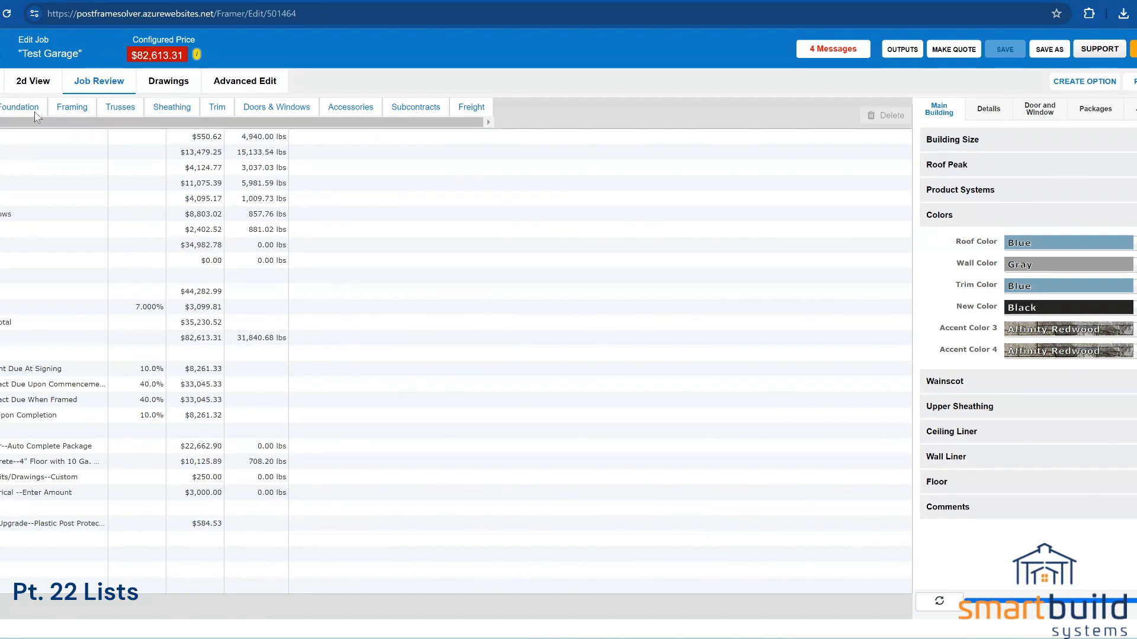
Step: Check the job's Foundation materials, then select FoundationBase, FoundationFastener and FoundationUplift under Framing
{"action": "left_click", "coordinate": [21, 112]}
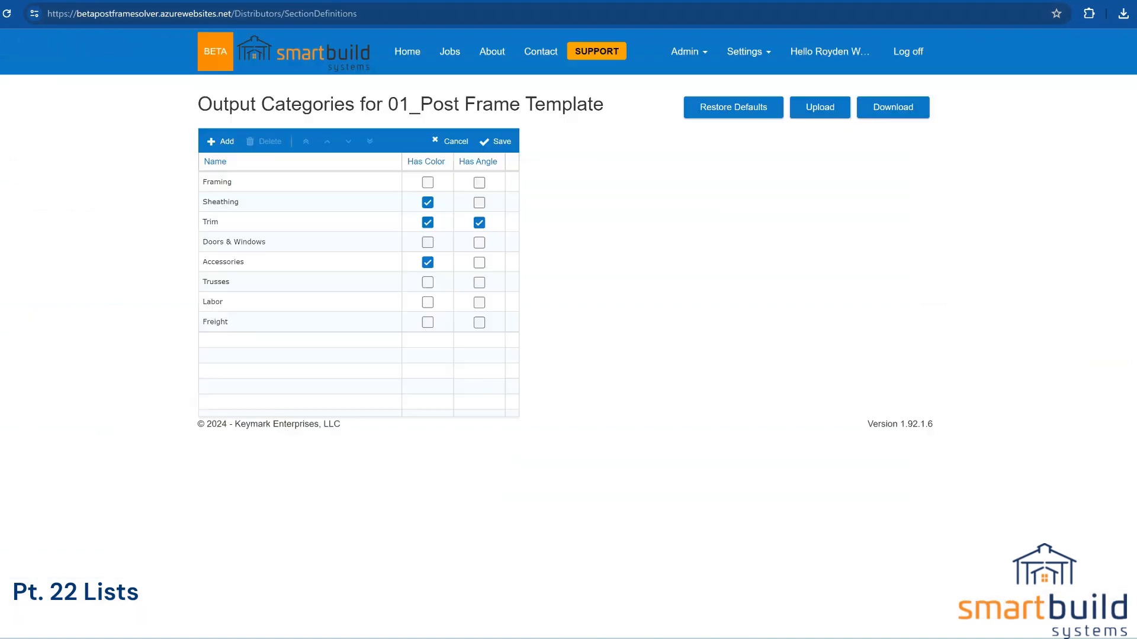
{"action": "left_click", "coordinate": [266, 188]}
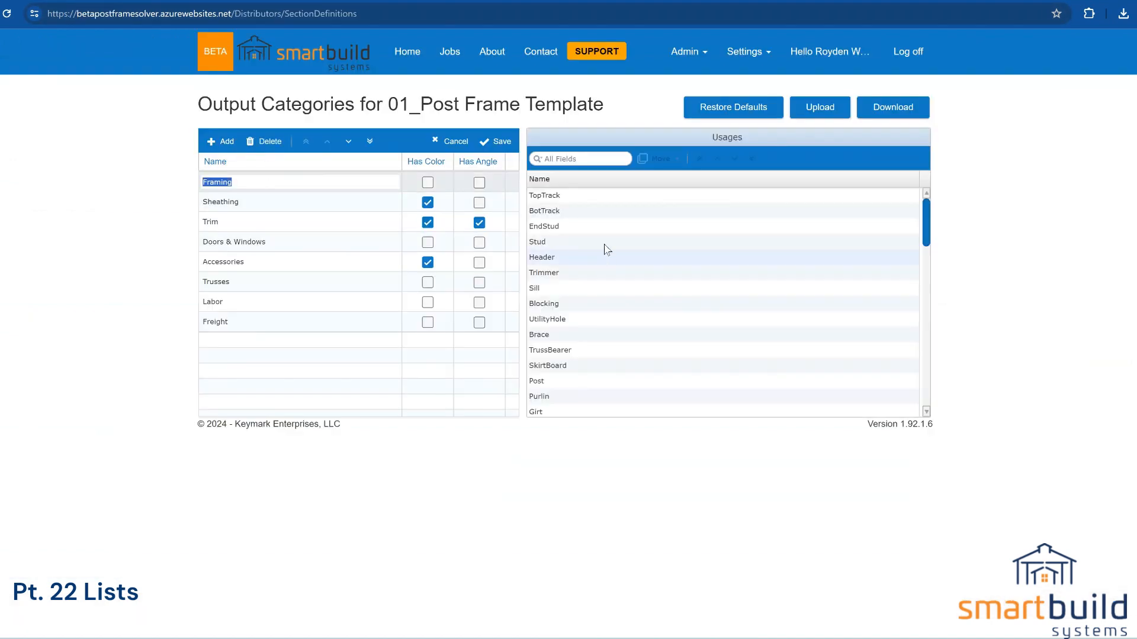
{"action": "scroll", "coordinate": [577, 320], "scroll_direction": "down", "scroll_amount": 10}
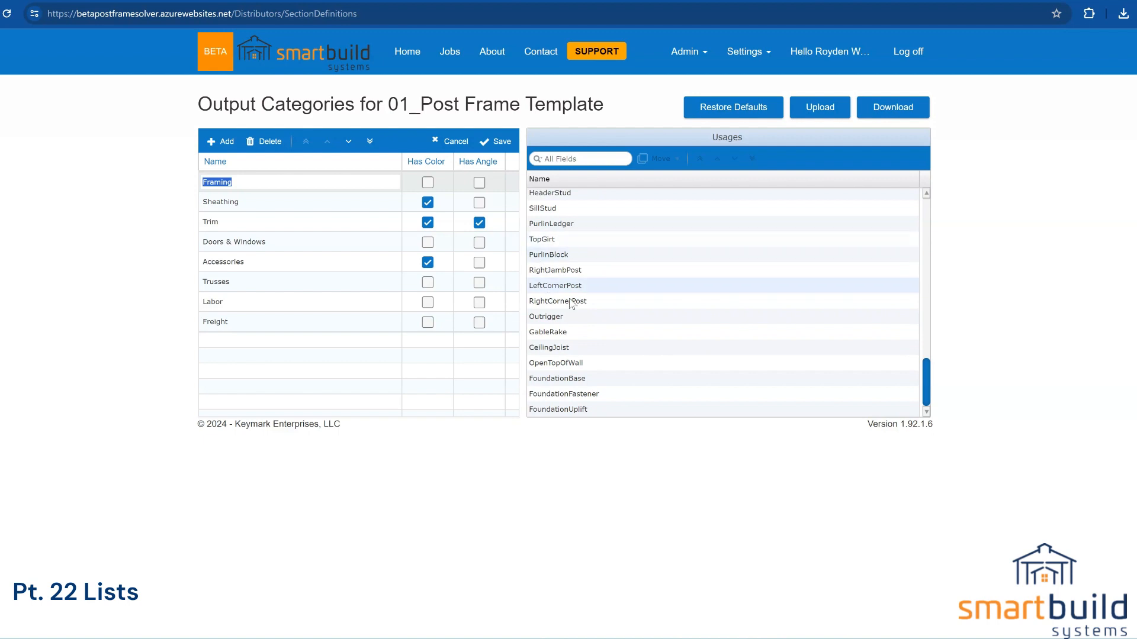
{"action": "left_click_drag", "start_coordinate": [565, 385], "coordinate": [559, 412]}
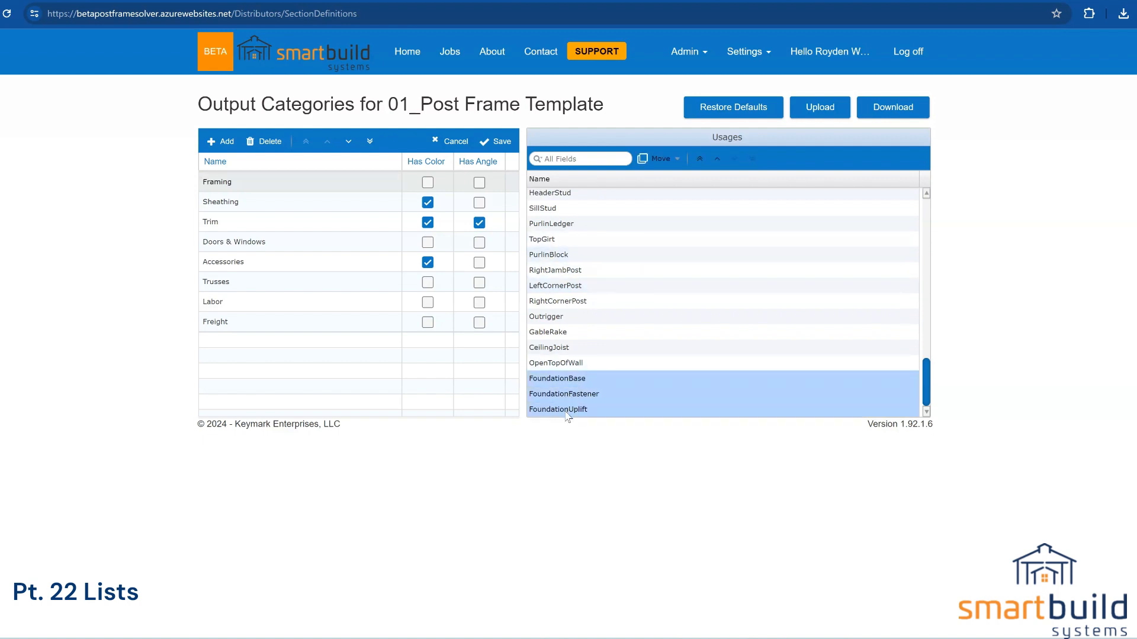
Step: Add a new output category named 'Foundation'
{"action": "left_click", "coordinate": [226, 143]}
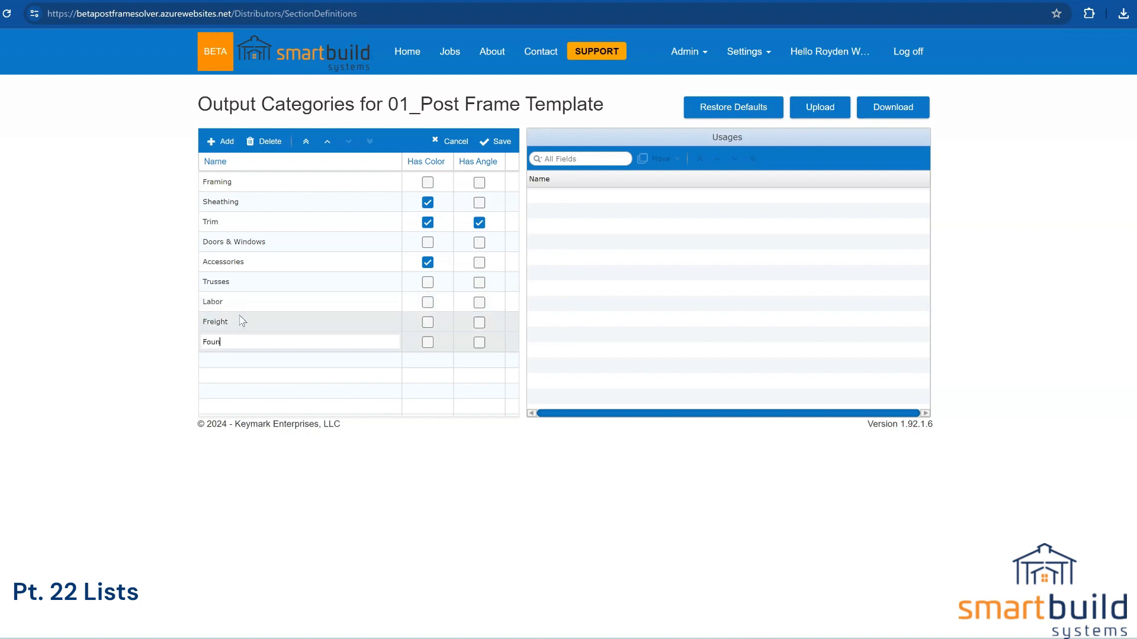
{"action": "type", "text": "Foundation"}
{"action": "left_click", "coordinate": [320, 377]}
{"action": "left_click", "coordinate": [313, 341]}
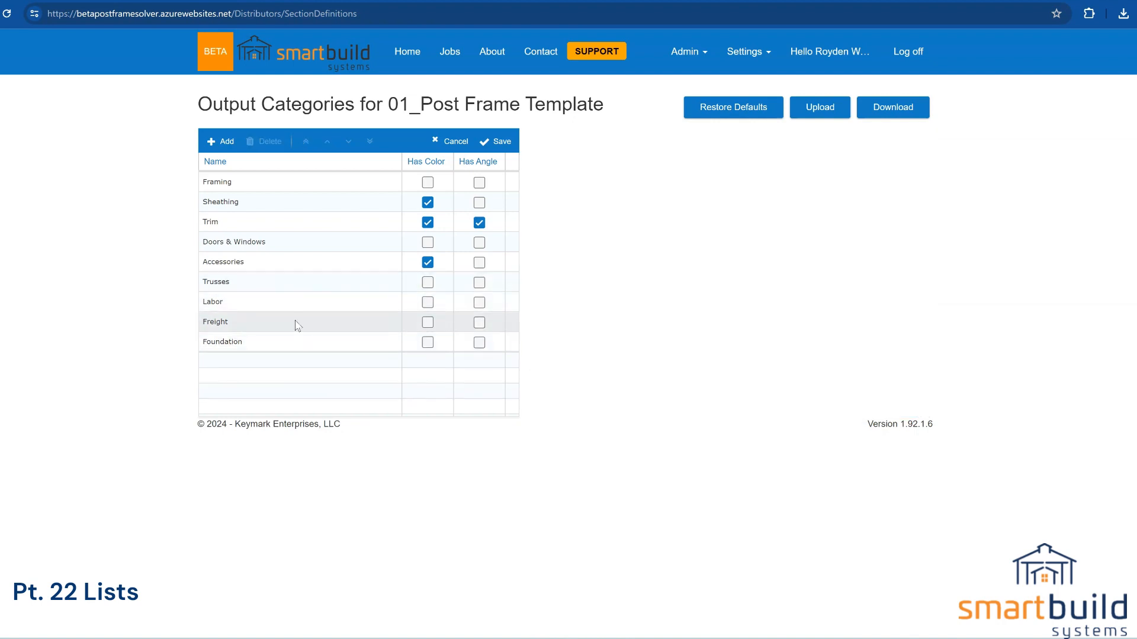
Step: Move the Foundation category to the top of the list, above Framing
{"action": "left_click", "coordinate": [286, 340]}
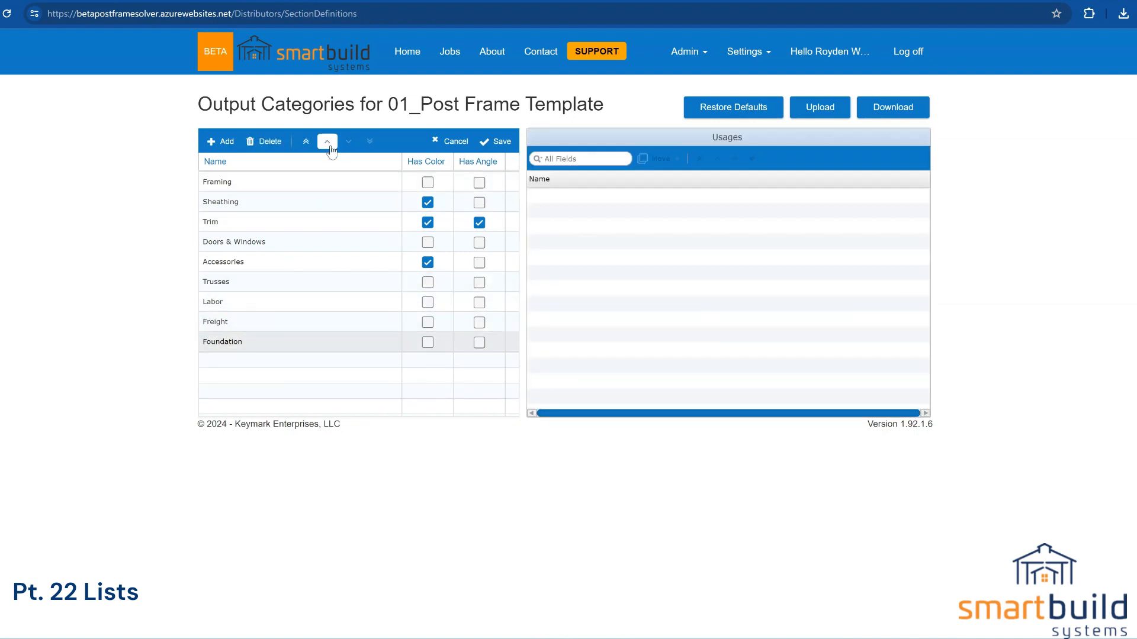
{"action": "left_click", "coordinate": [329, 146]}
{"action": "left_click", "coordinate": [329, 146]}
{"action": "left_click", "coordinate": [329, 146]}
{"action": "left_click", "coordinate": [330, 146]}
{"action": "left_click", "coordinate": [330, 147]}
{"action": "left_click", "coordinate": [329, 147]}
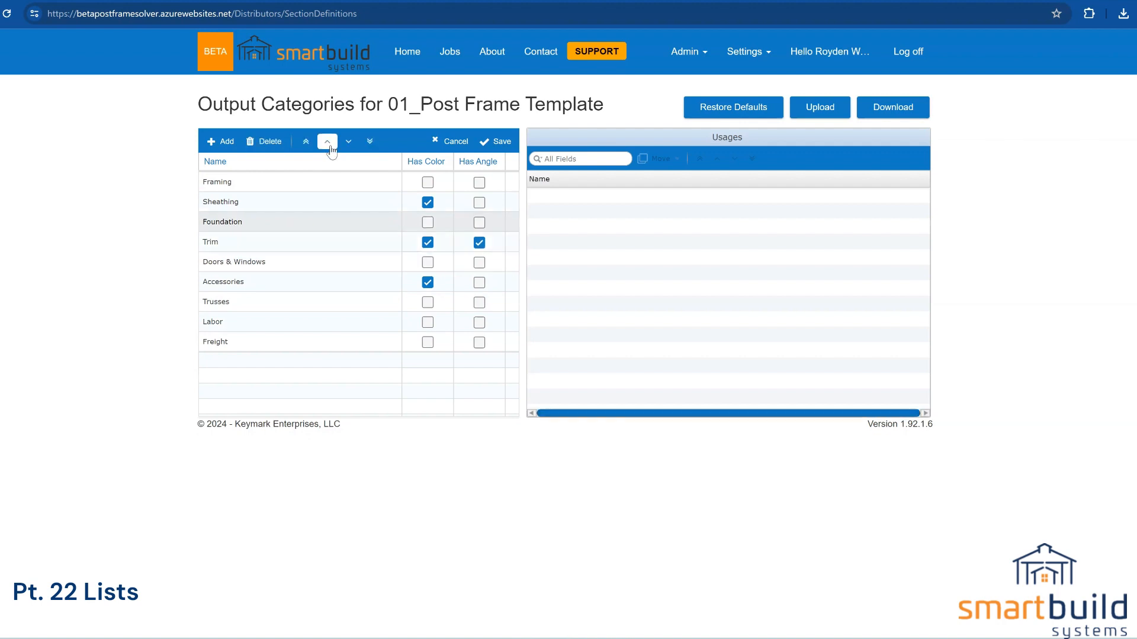
{"action": "left_click", "coordinate": [328, 143]}
{"action": "left_click", "coordinate": [328, 142]}
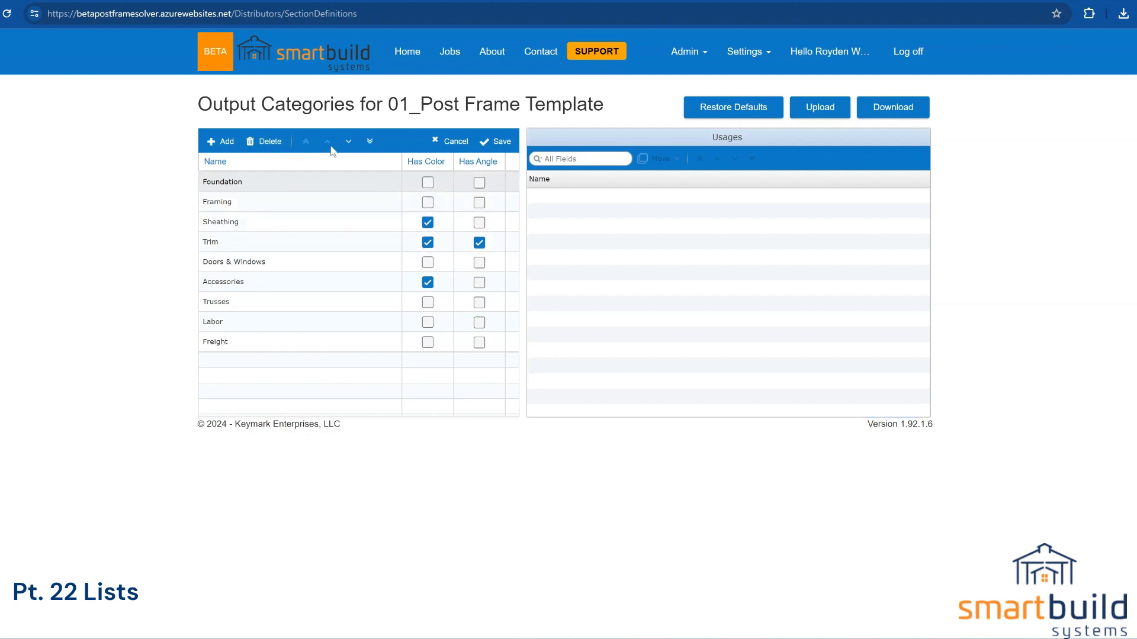
{"action": "left_click", "coordinate": [251, 201]}
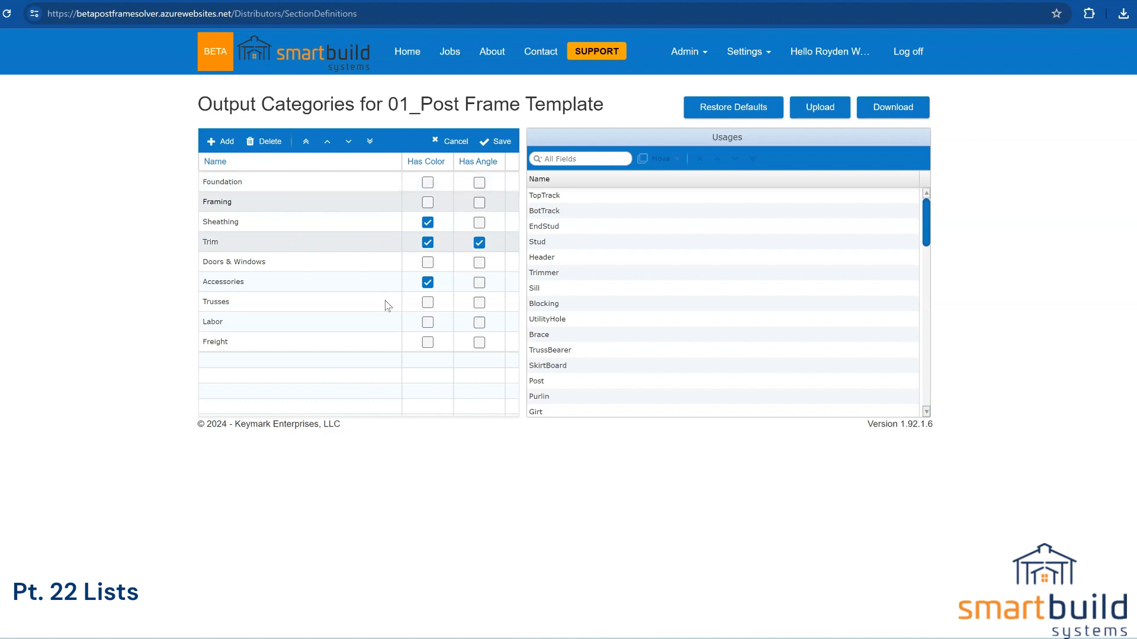
Step: Move FoundationBase, FoundationFastener and FoundationUplift from Framing into the Foundation category and verify them
{"action": "scroll", "coordinate": [592, 385], "scroll_direction": "down", "scroll_amount": 10}
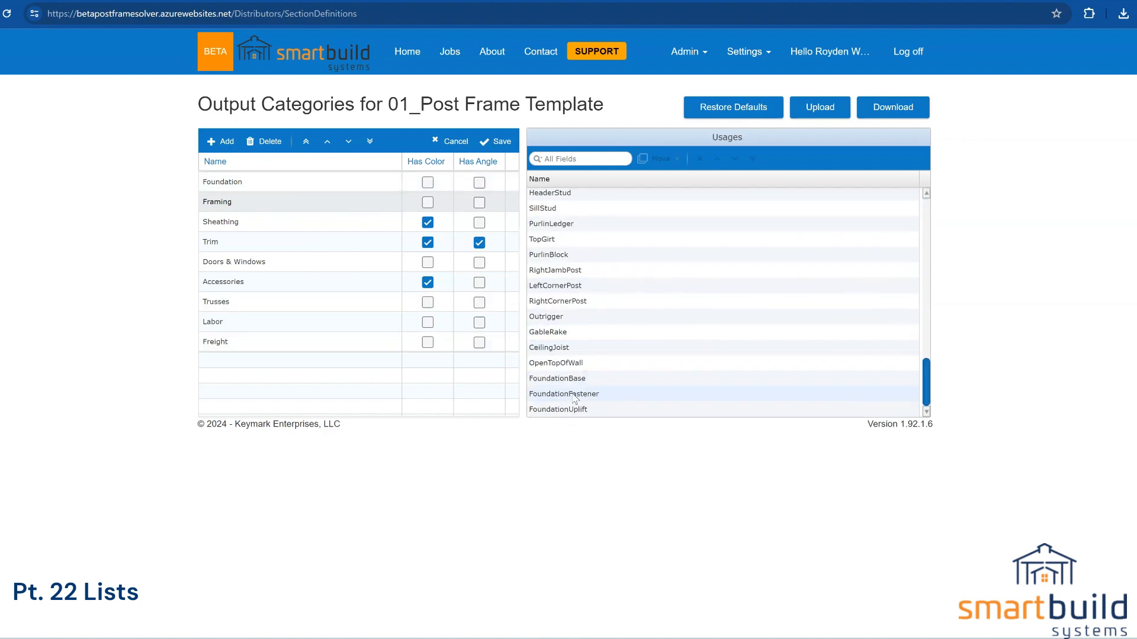
{"action": "left_click_drag", "start_coordinate": [573, 379], "coordinate": [575, 413]}
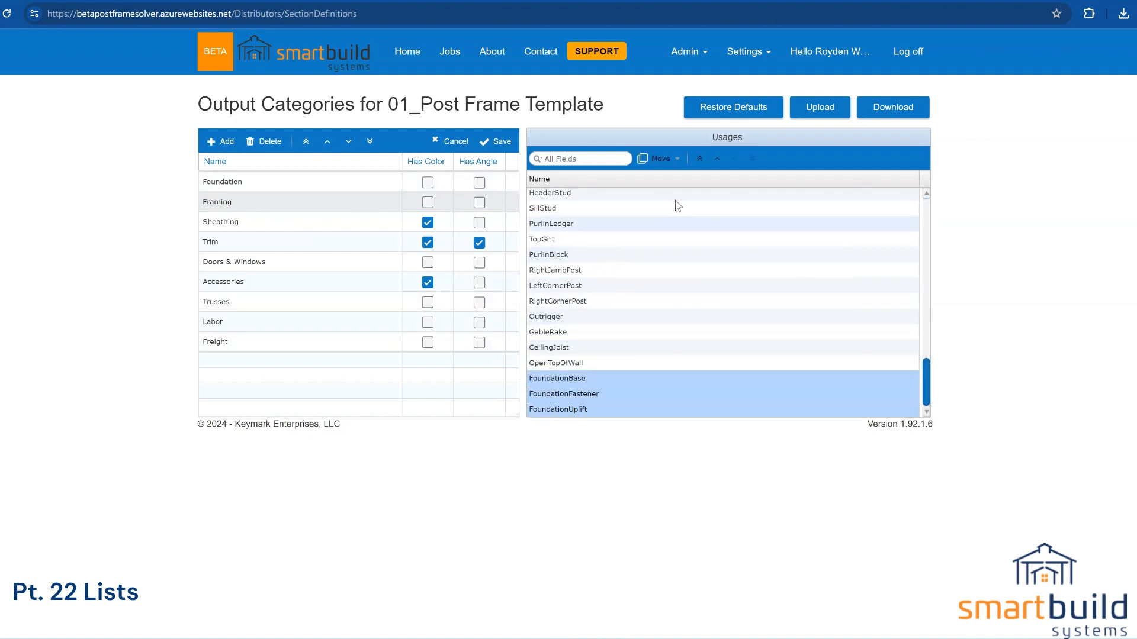
{"action": "left_click", "coordinate": [659, 159]}
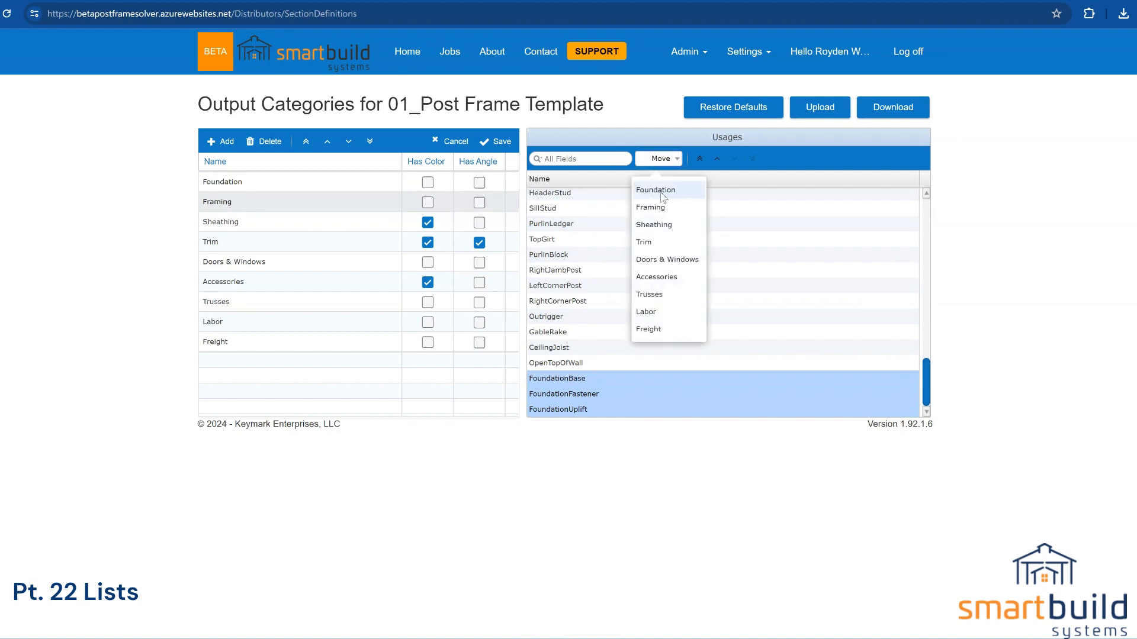
{"action": "left_click", "coordinate": [654, 191]}
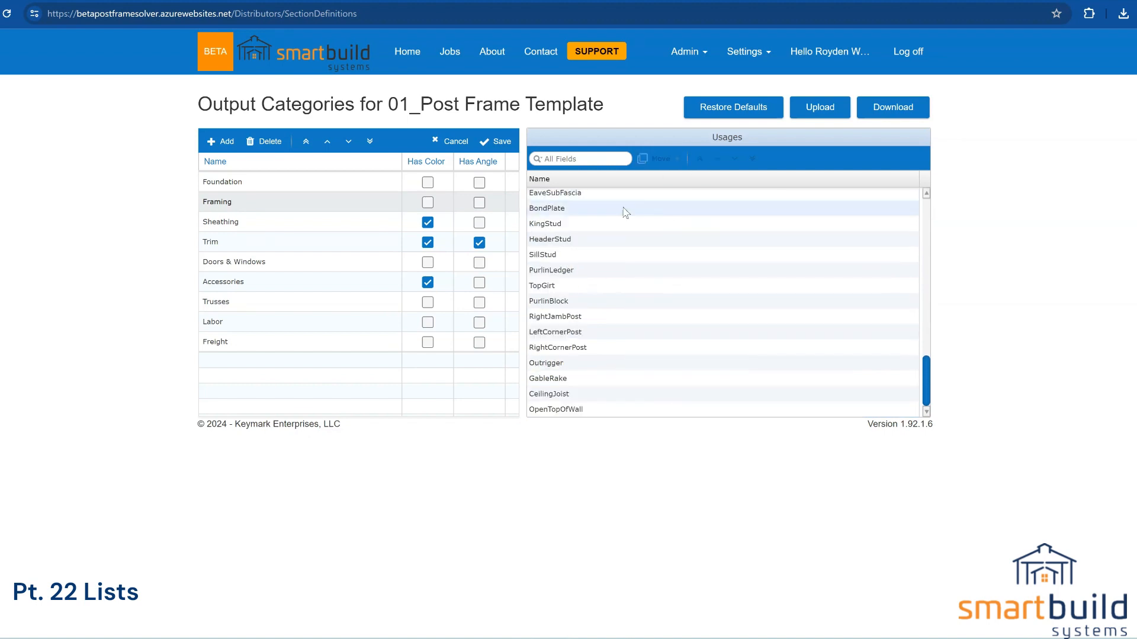
{"action": "left_click", "coordinate": [294, 183]}
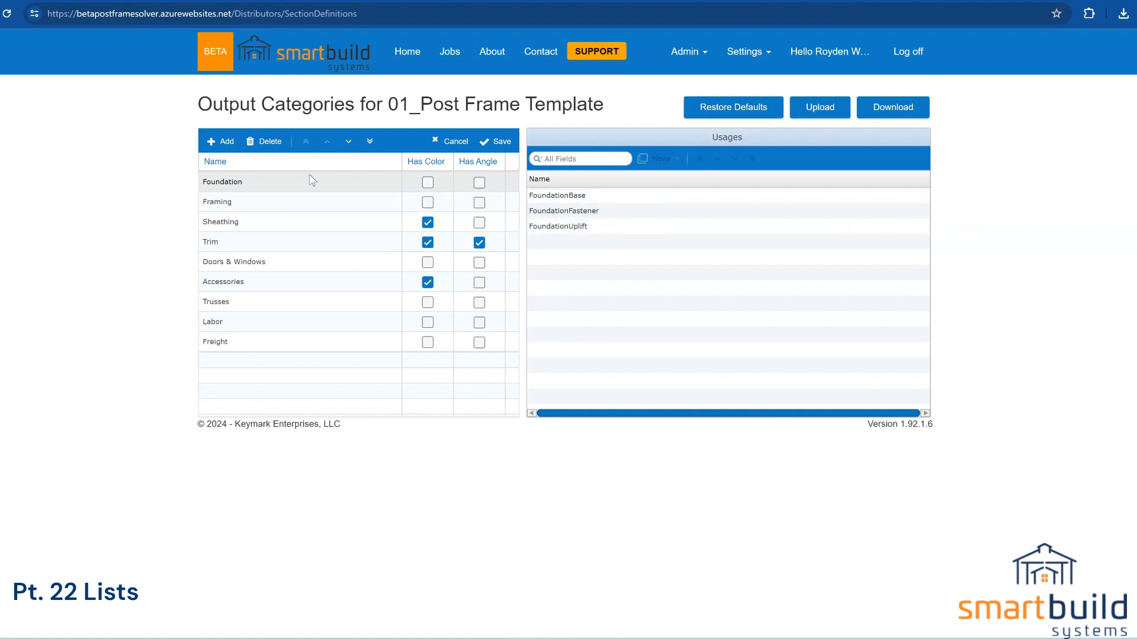
{"action": "left_click", "coordinate": [282, 203]}
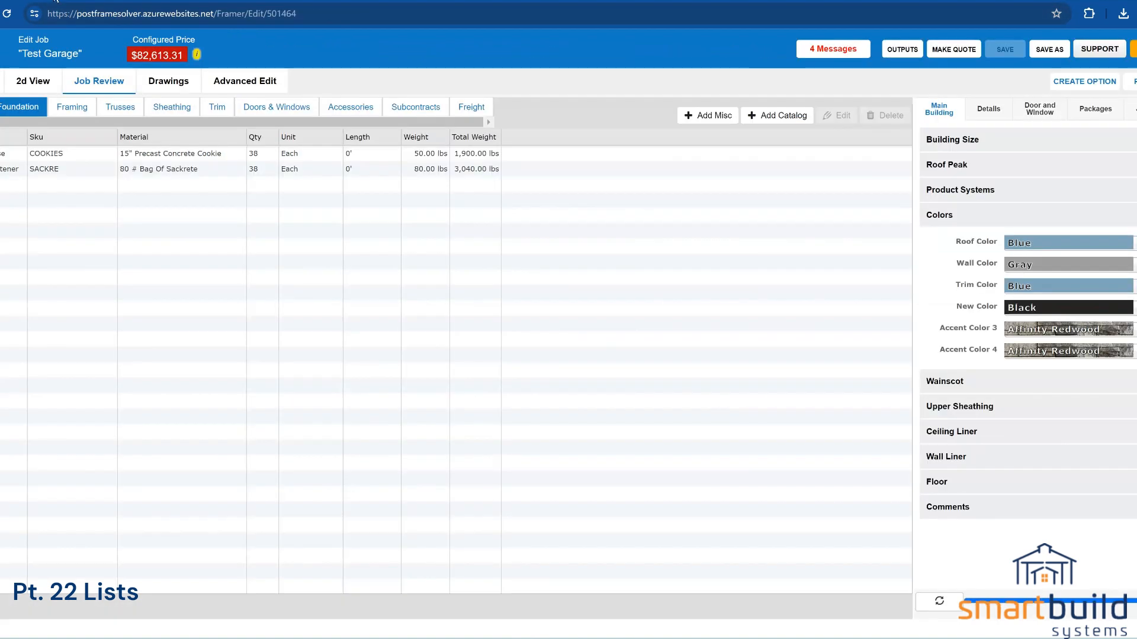
{"action": "left_click", "coordinate": [75, 106]}
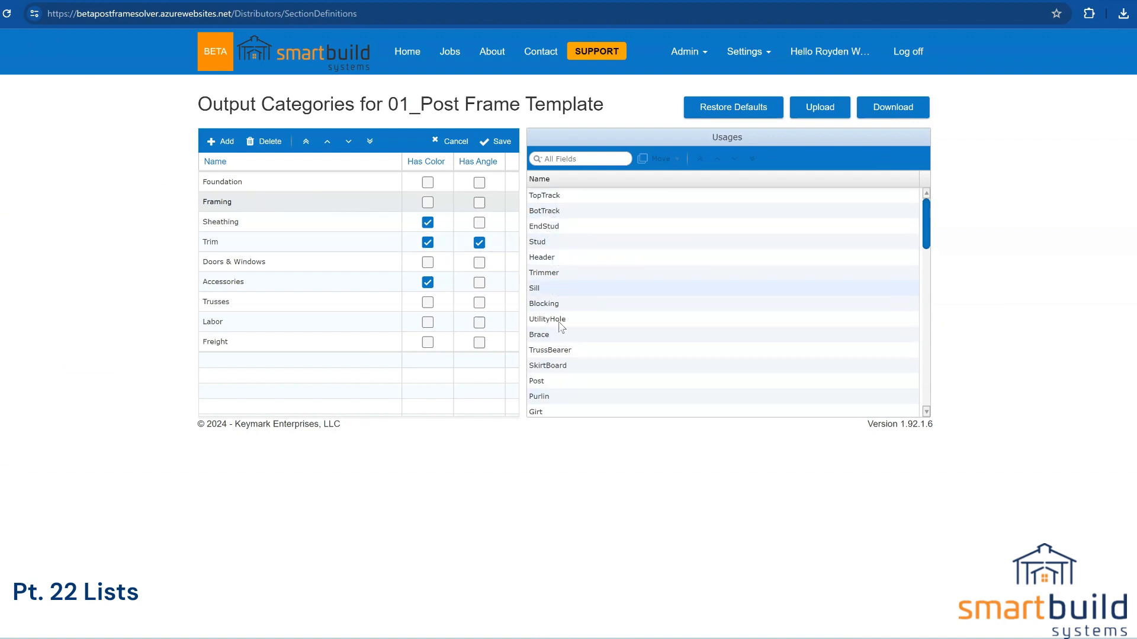
{"action": "scroll", "coordinate": [565, 324], "scroll_direction": "down", "scroll_amount": 10}
{"action": "scroll", "coordinate": [572, 323], "scroll_direction": "up", "scroll_amount": 3}
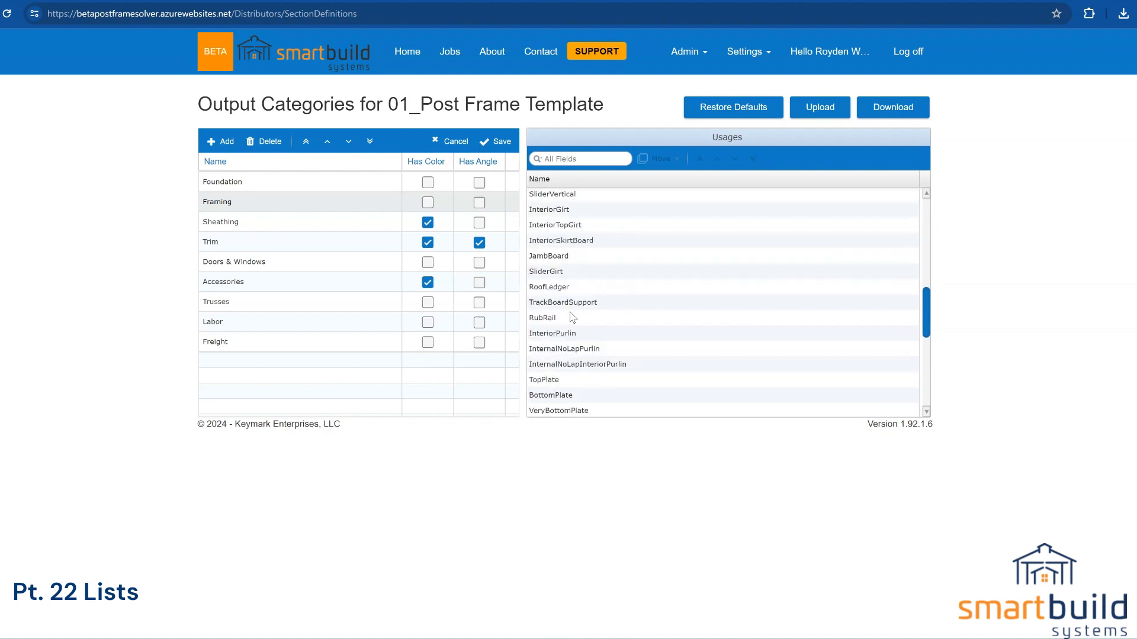
{"action": "scroll", "coordinate": [572, 318], "scroll_direction": "up", "scroll_amount": 5}
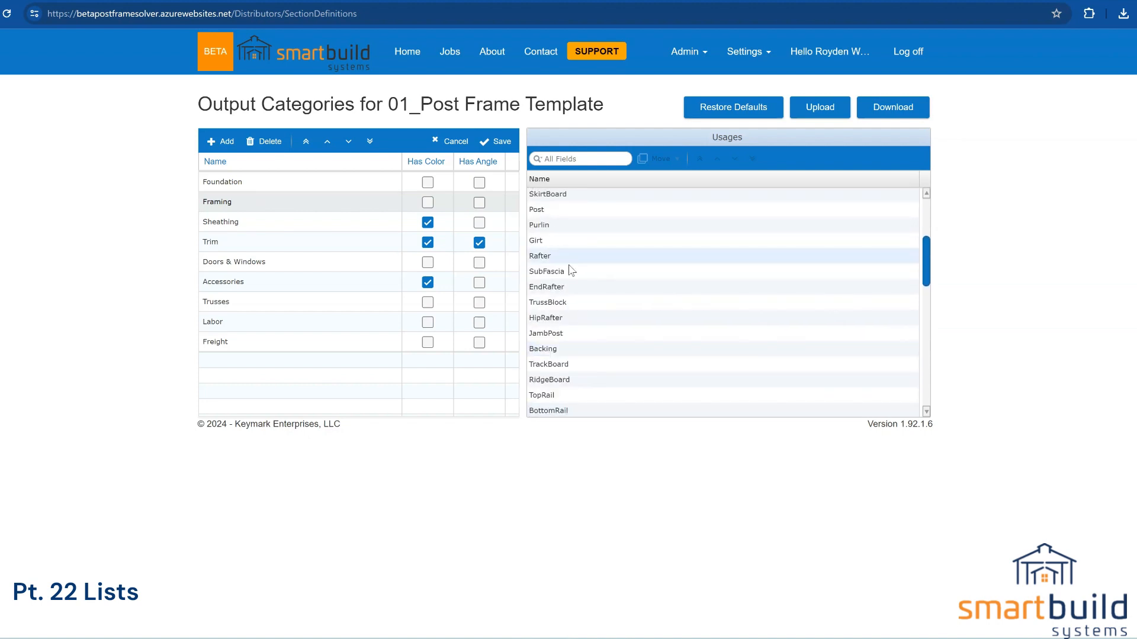
{"action": "left_click", "coordinate": [563, 214]}
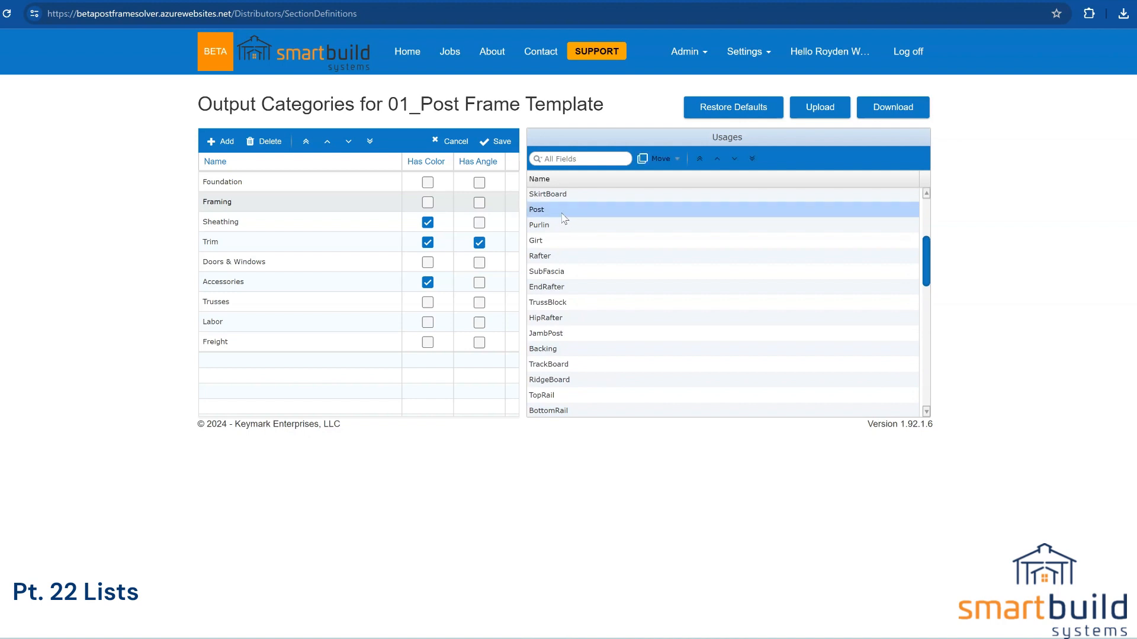
{"action": "scroll", "coordinate": [554, 220], "scroll_direction": "up", "scroll_amount": 4}
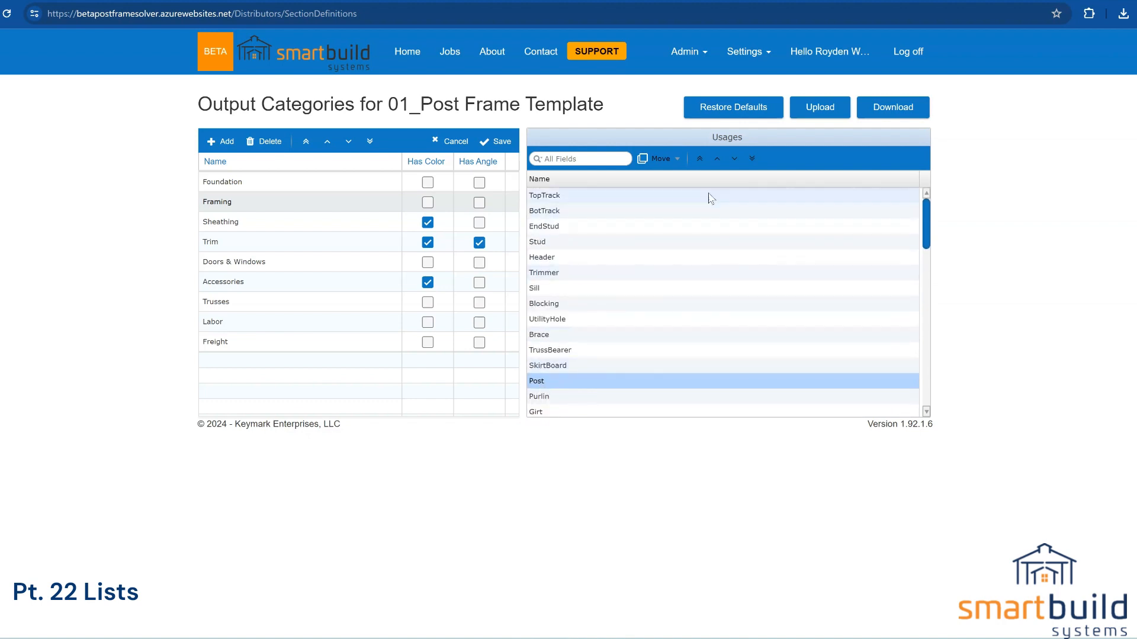
{"action": "left_click", "coordinate": [705, 158]}
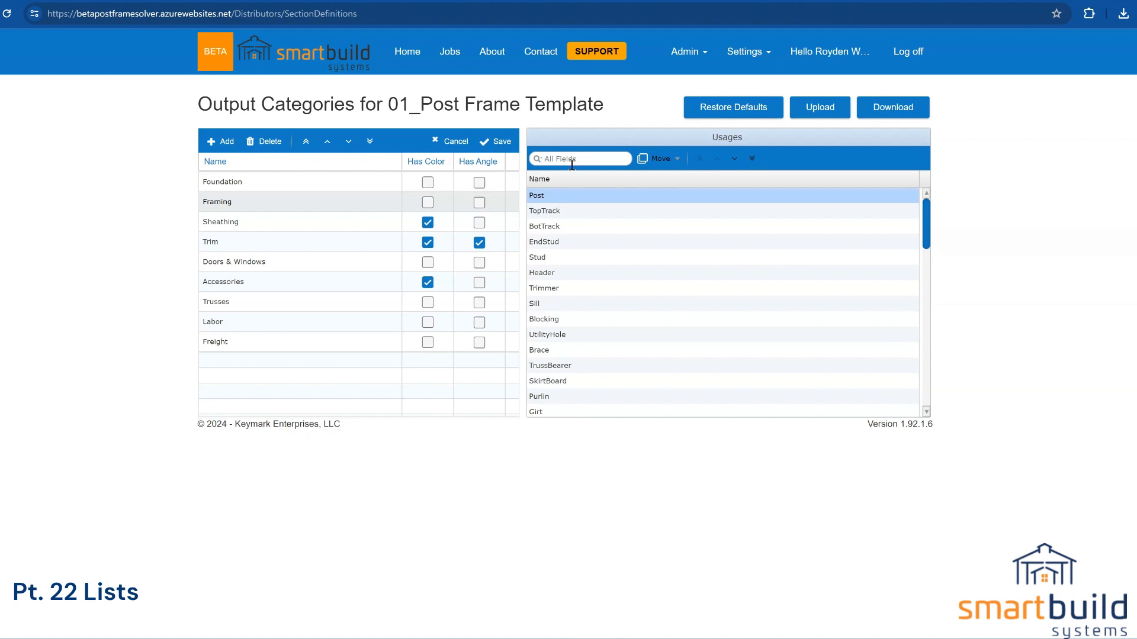
{"action": "type", "text": "post"}
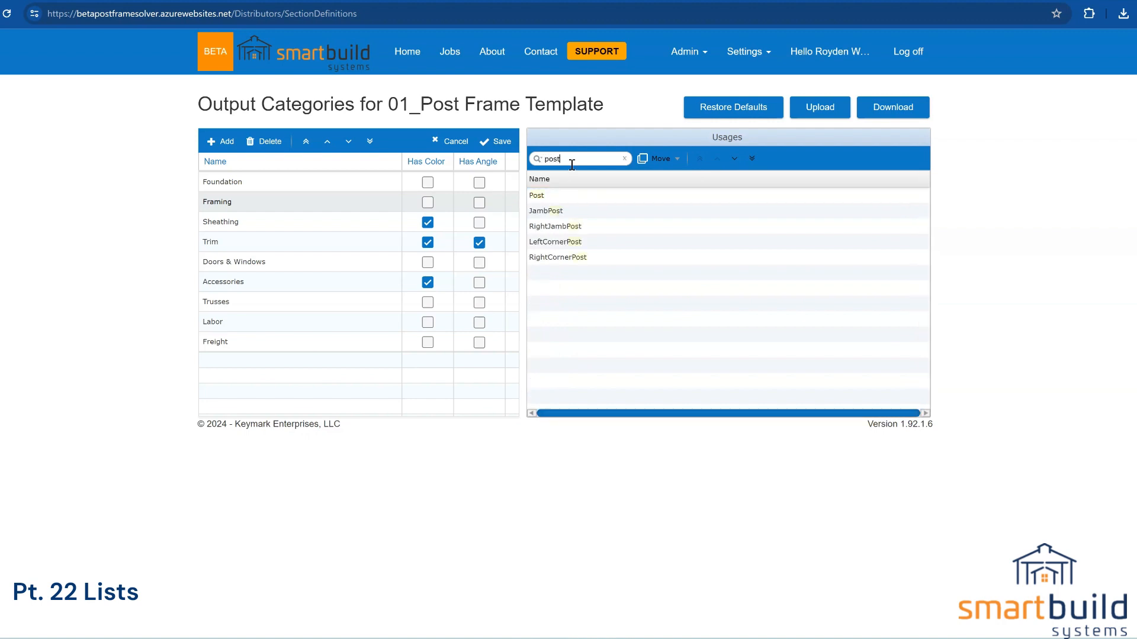
{"action": "left_click_drag", "start_coordinate": [565, 214], "coordinate": [561, 265]}
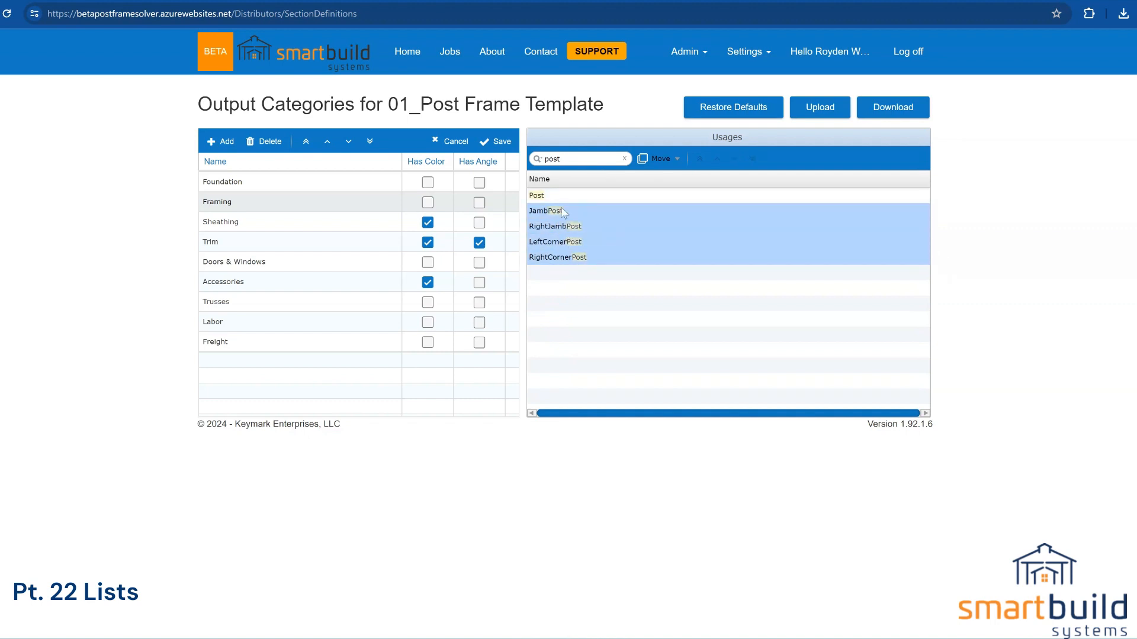
{"action": "left_click", "coordinate": [624, 159]}
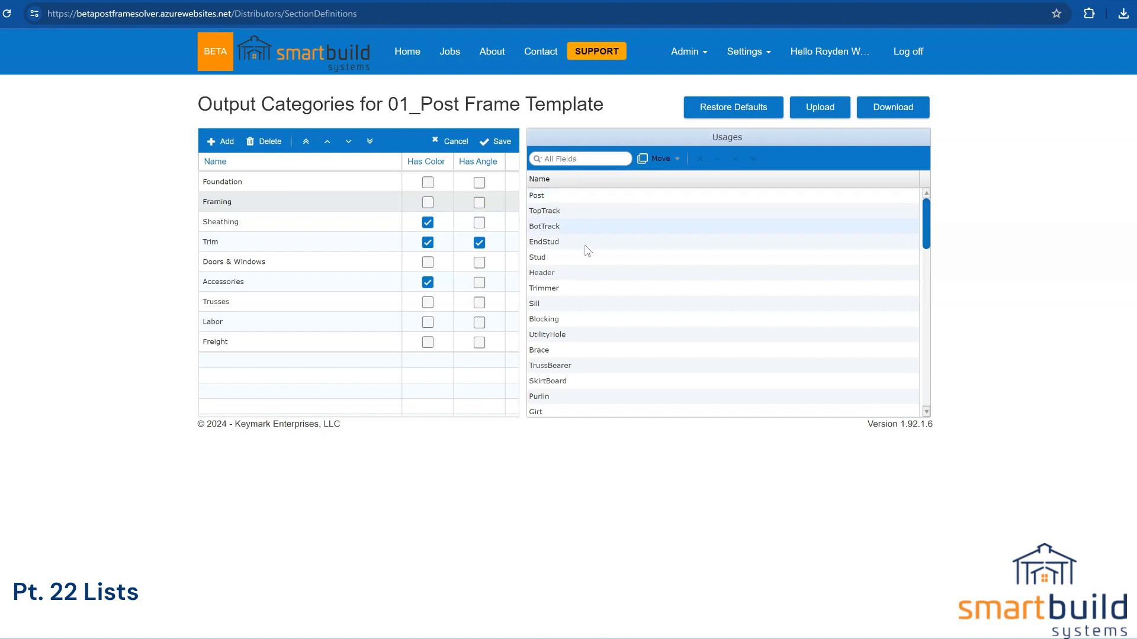
{"action": "scroll", "coordinate": [600, 331], "scroll_direction": "down", "scroll_amount": 5}
{"action": "scroll", "coordinate": [601, 347], "scroll_direction": "down", "scroll_amount": 2}
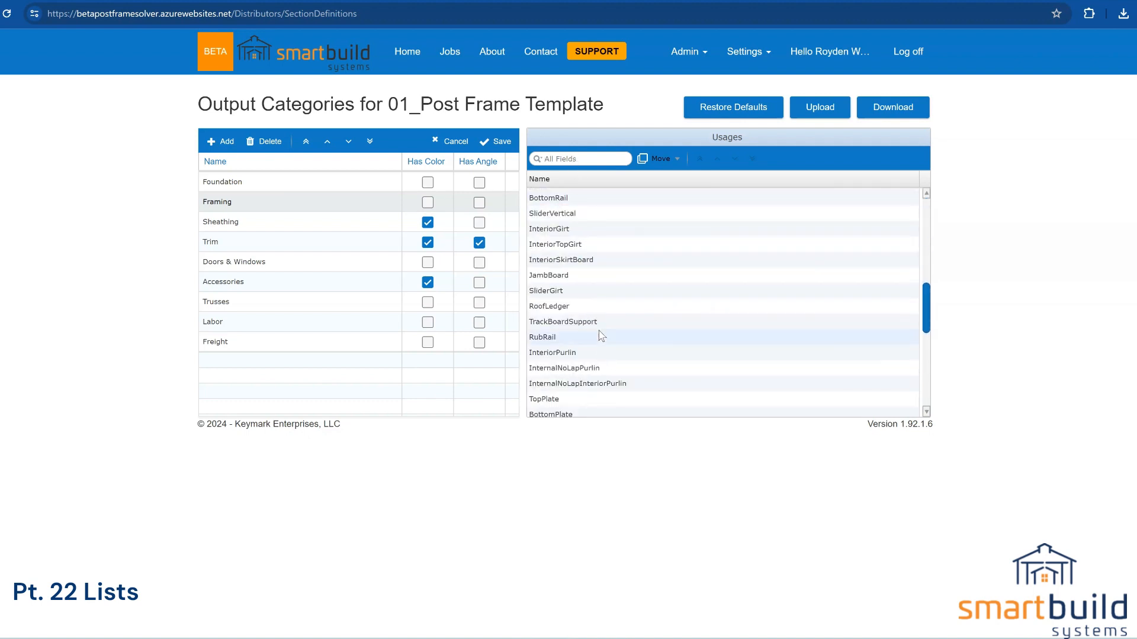
{"action": "scroll", "coordinate": [604, 352], "scroll_direction": "down", "scroll_amount": 3}
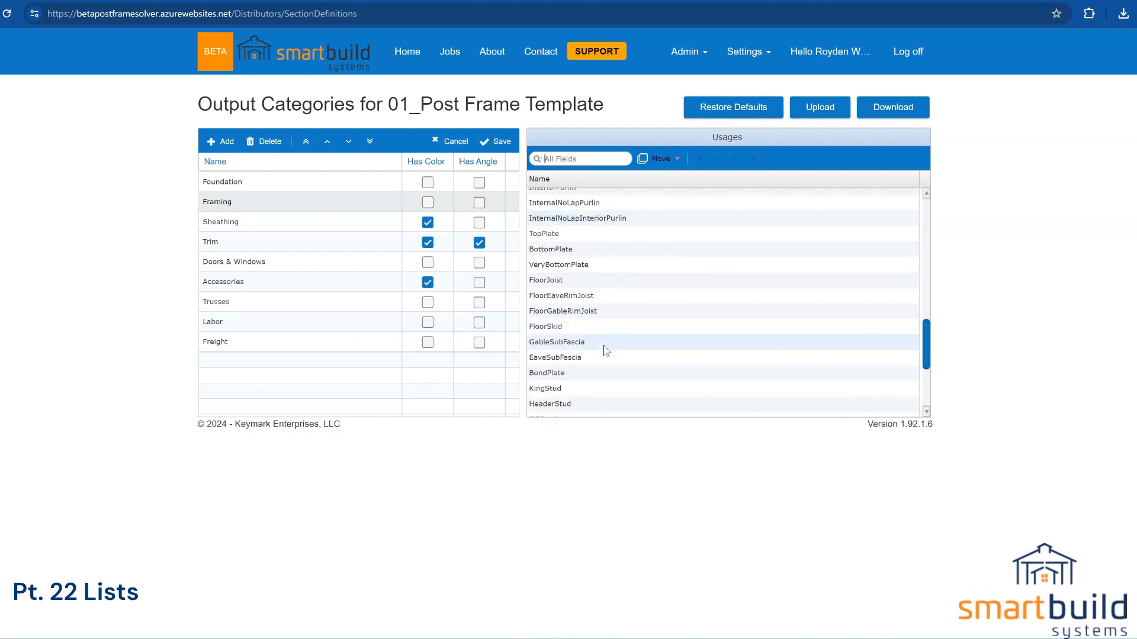
{"action": "scroll", "coordinate": [608, 348], "scroll_direction": "up", "scroll_amount": 3}
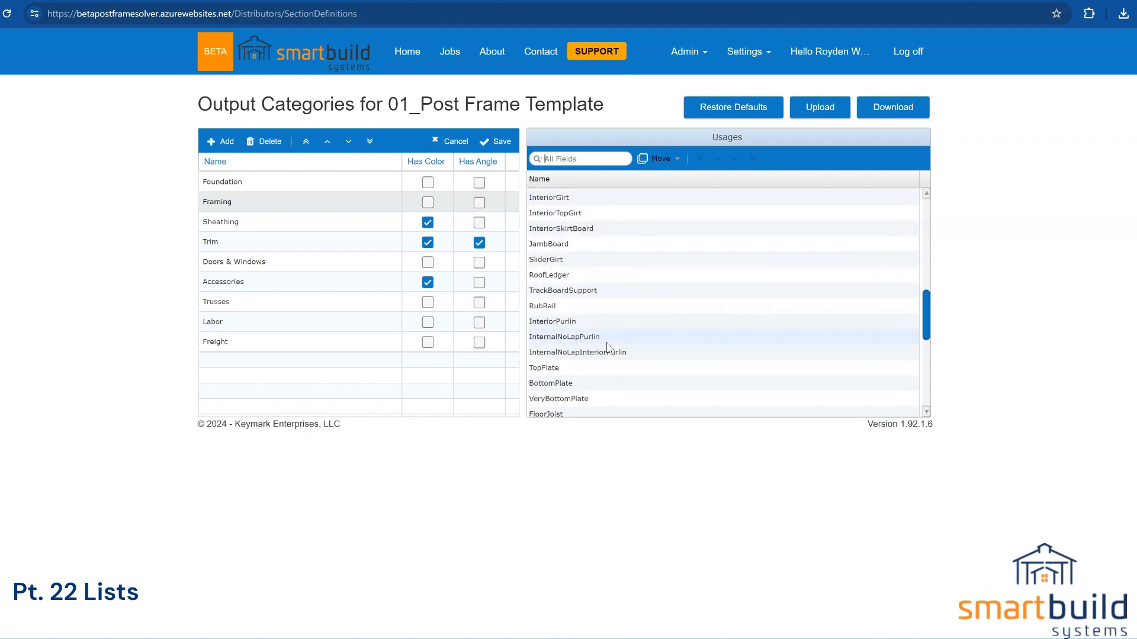
{"action": "scroll", "coordinate": [652, 337], "scroll_direction": "down", "scroll_amount": 6}
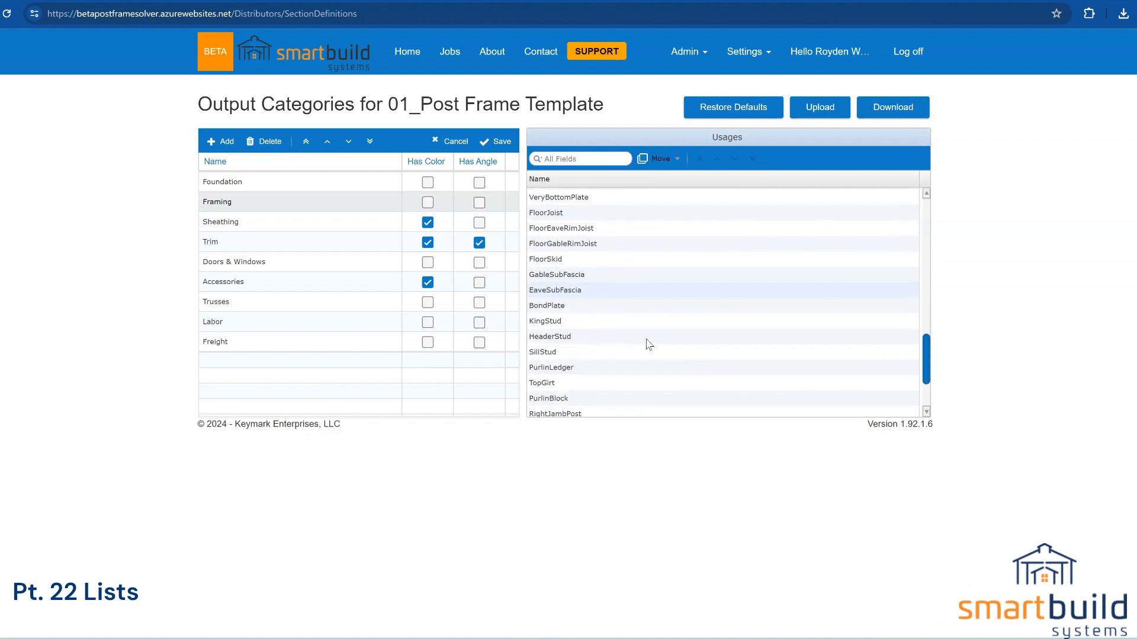
Step: Move RightJambPost, LeftCornerPost and RightCornerPost to the top of Framing's usages, then pick Header
{"action": "left_click_drag", "start_coordinate": [591, 339], "coordinate": [592, 367]}
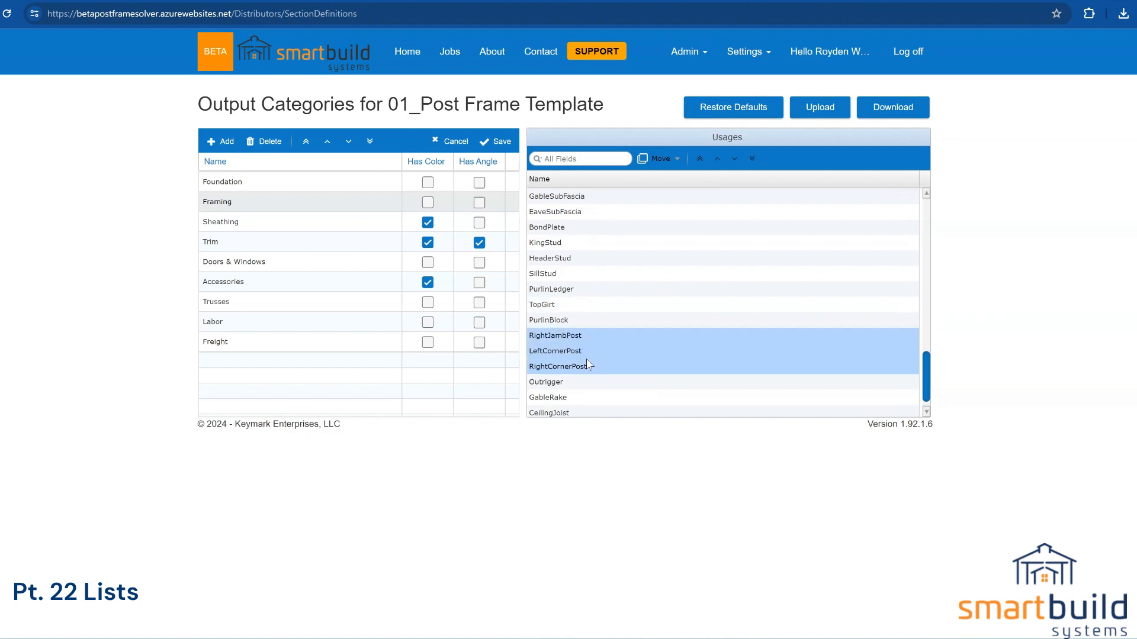
{"action": "left_click", "coordinate": [699, 159]}
{"action": "scroll", "coordinate": [596, 362], "scroll_direction": "up", "scroll_amount": 10}
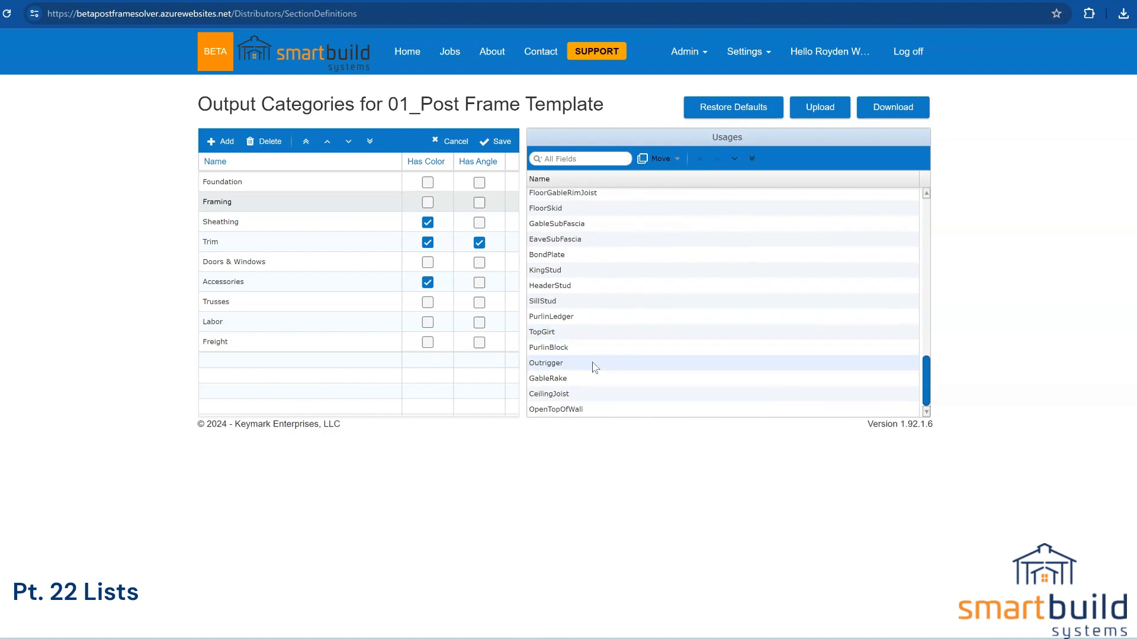
{"action": "left_click", "coordinate": [583, 320]}
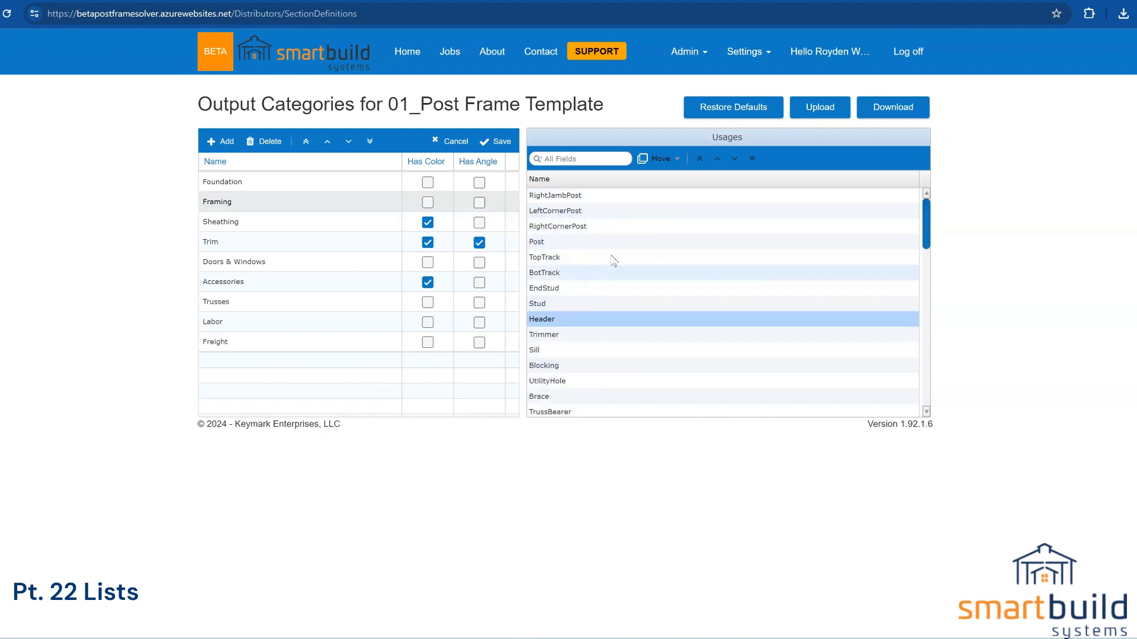
{"action": "scroll", "coordinate": [558, 343], "scroll_direction": "down", "scroll_amount": 2}
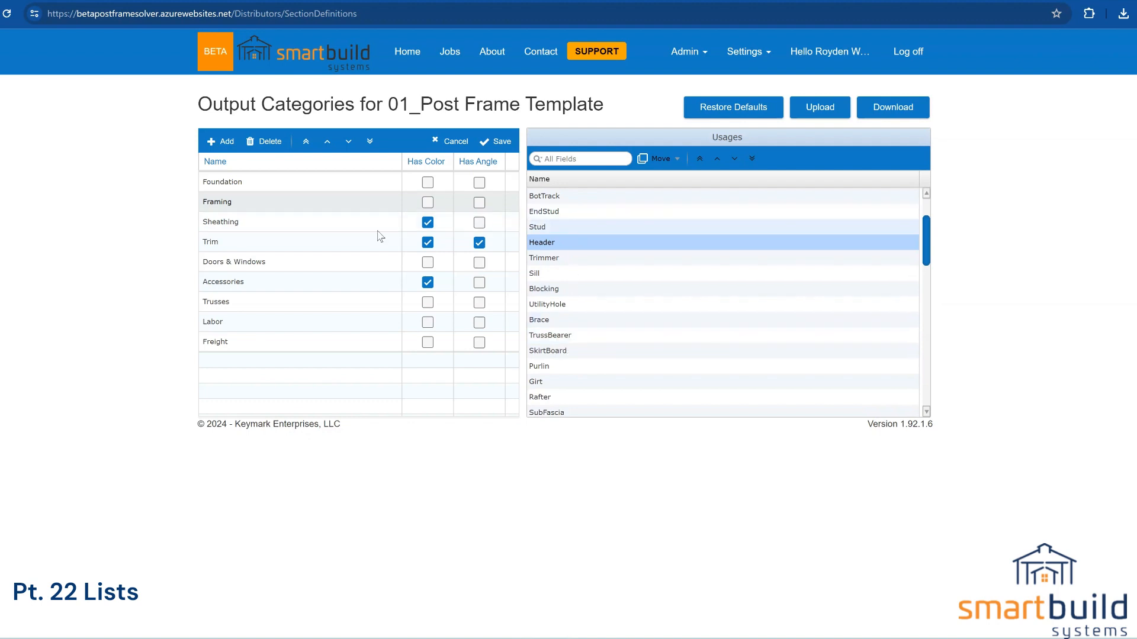
Step: Select the Labor category's name and start replacing it, beginning with 'S'
{"action": "left_click", "coordinate": [213, 323]}
{"action": "double_click", "coordinate": [213, 323]}
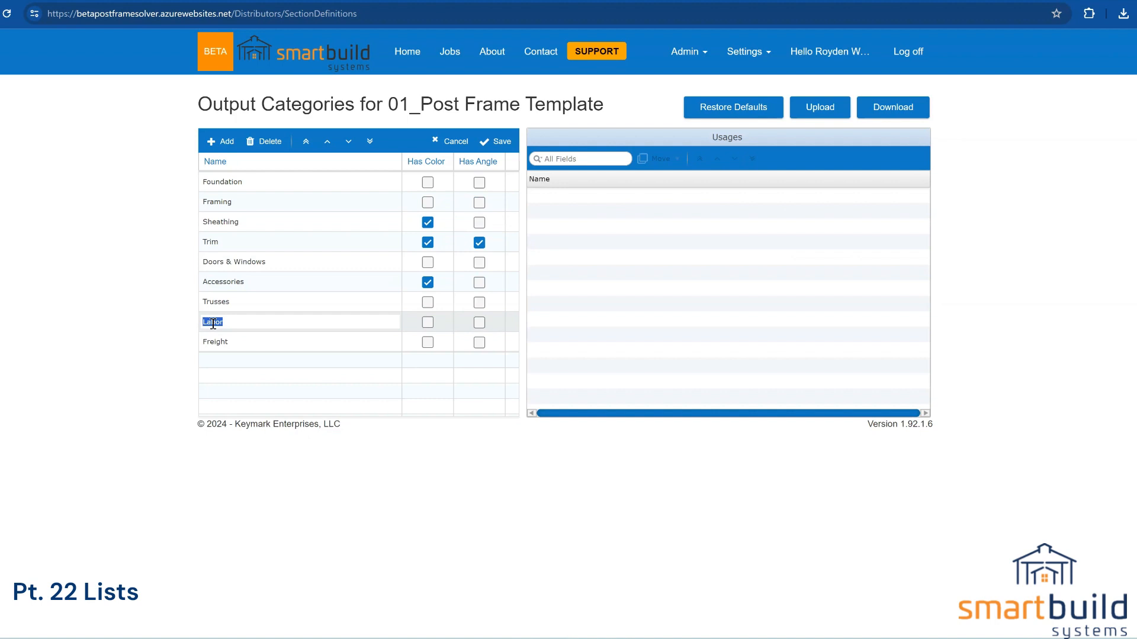
{"action": "type", "text": "S"}
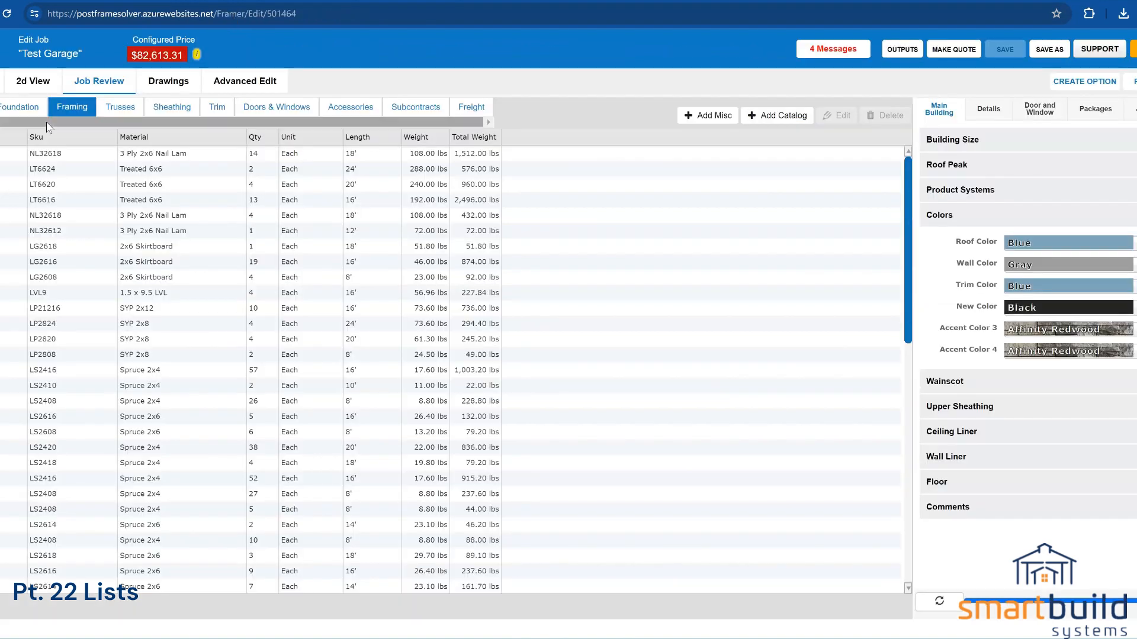
{"action": "left_click_drag", "start_coordinate": [413, 124], "coordinate": [396, 123]}
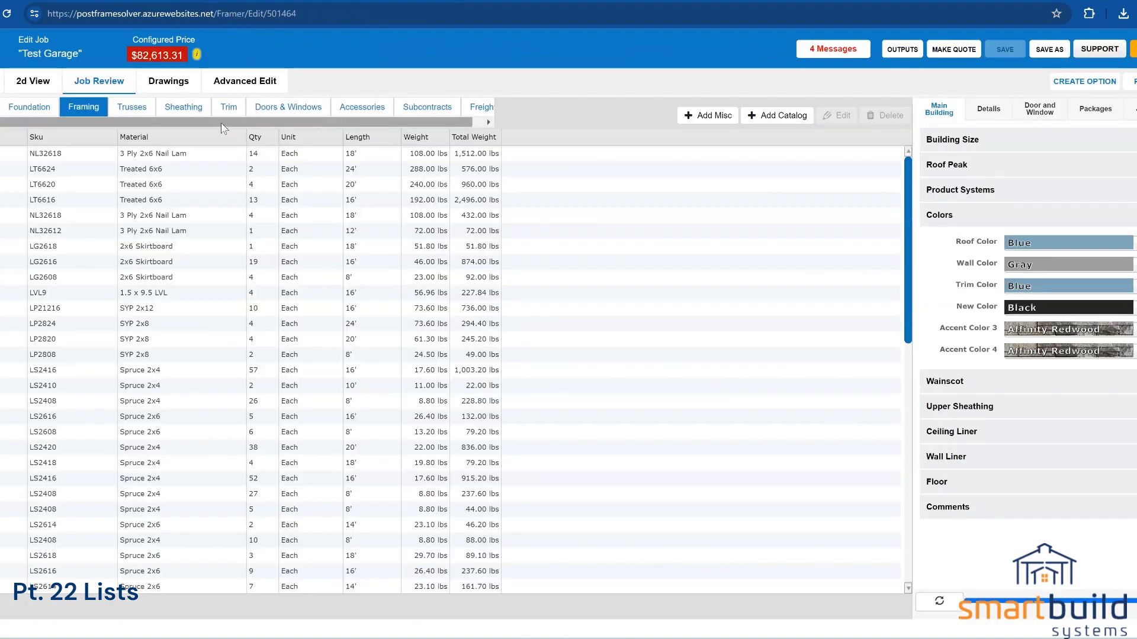
{"action": "left_click", "coordinate": [488, 122]}
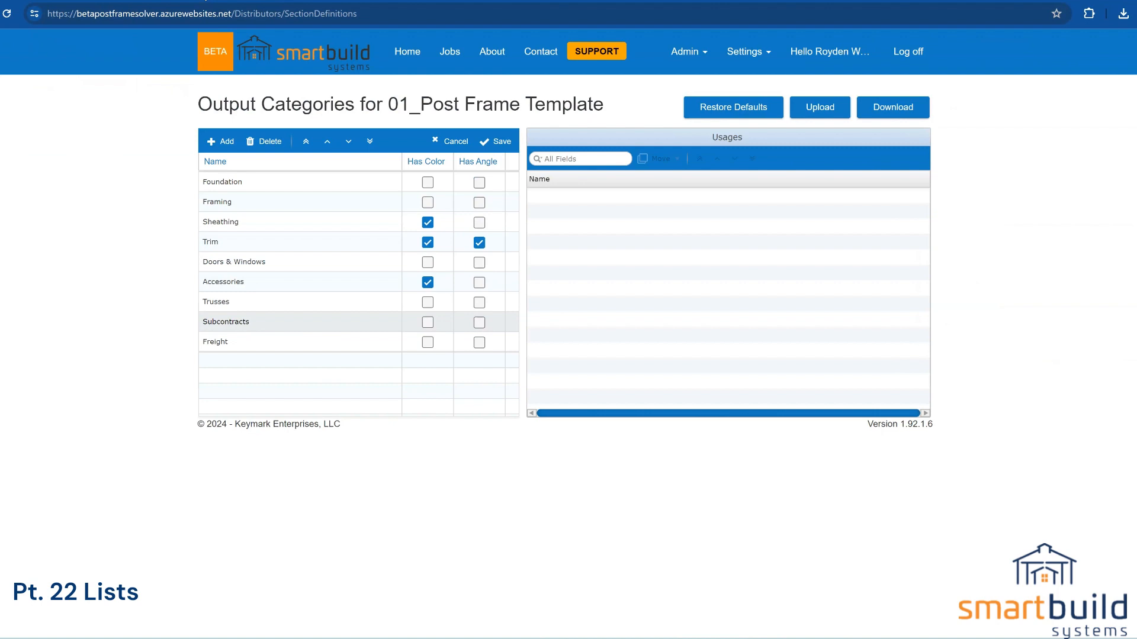
Step: Save the output categories with Labor renamed to Subcontracts, then go to the Packages settings page
{"action": "left_click", "coordinate": [740, 51]}
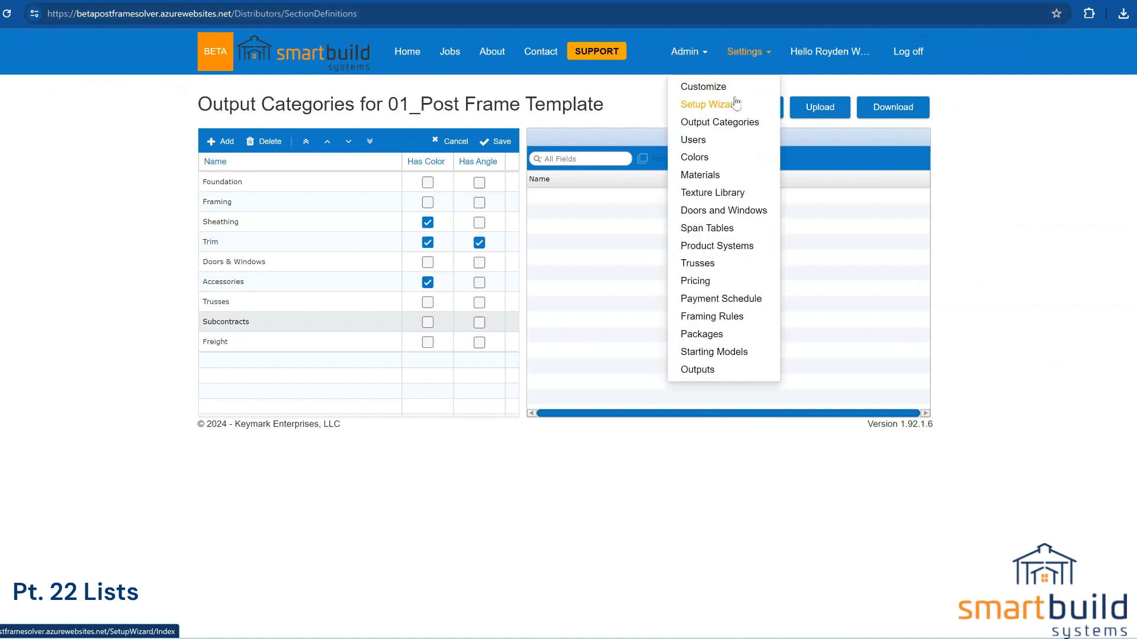
{"action": "left_click", "coordinate": [696, 332]}
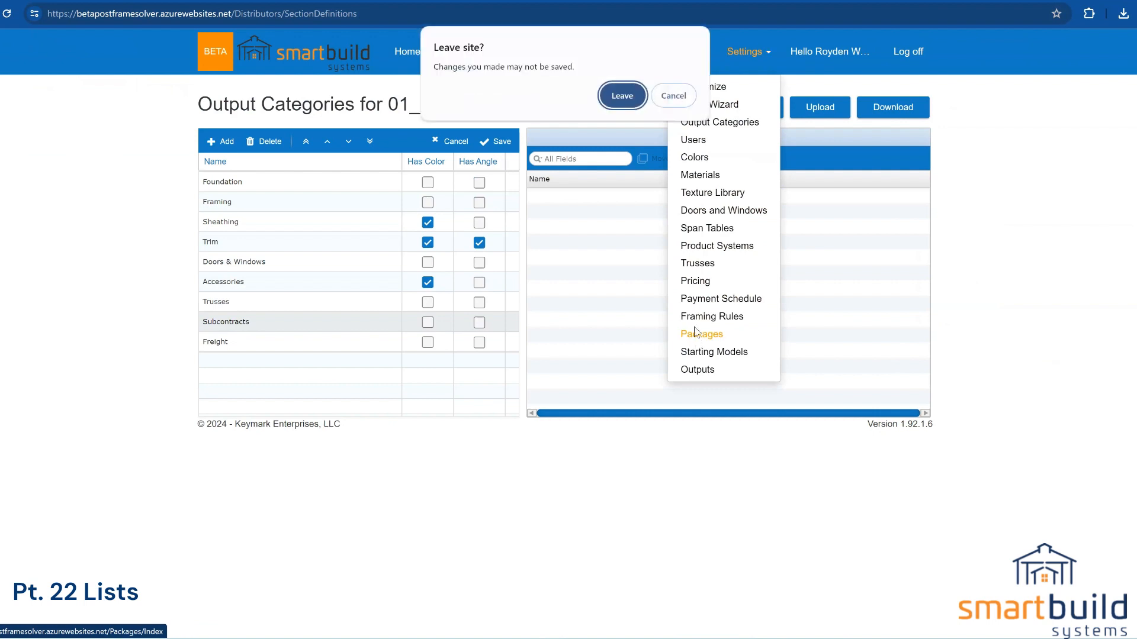
{"action": "left_click", "coordinate": [622, 96]}
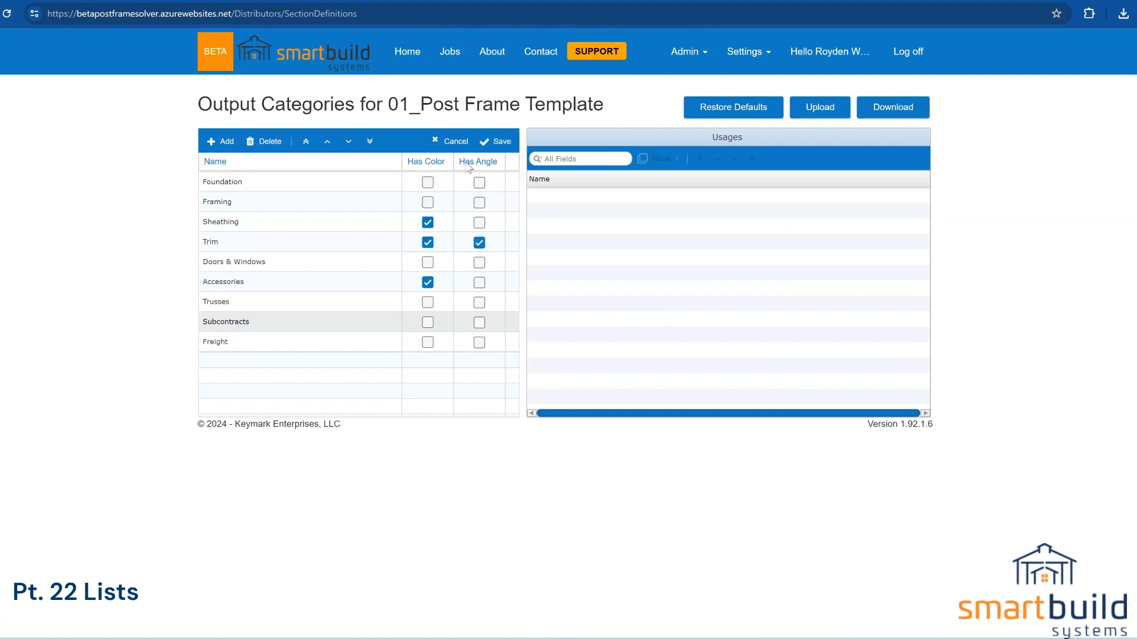
{"action": "left_click", "coordinate": [499, 142]}
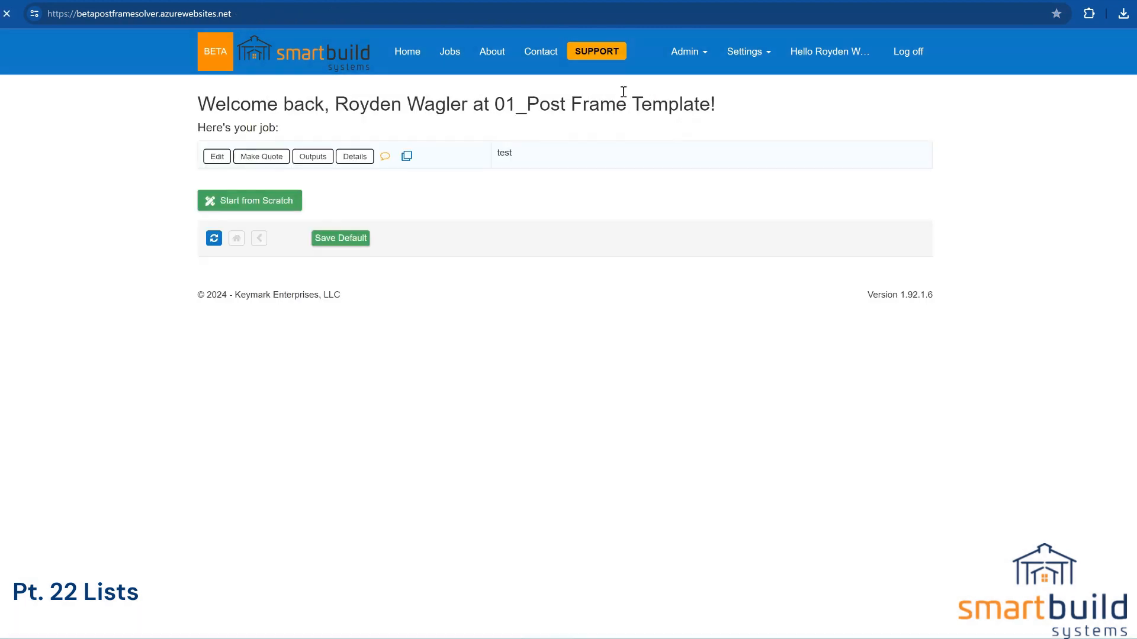
{"action": "left_click", "coordinate": [744, 59]}
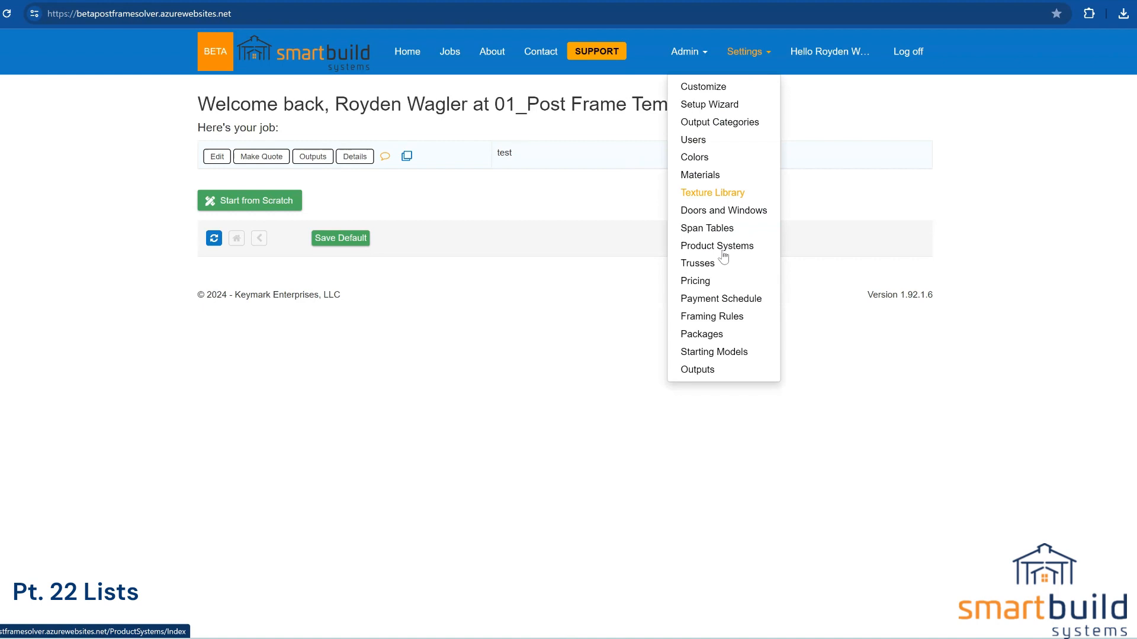
{"action": "left_click", "coordinate": [705, 334]}
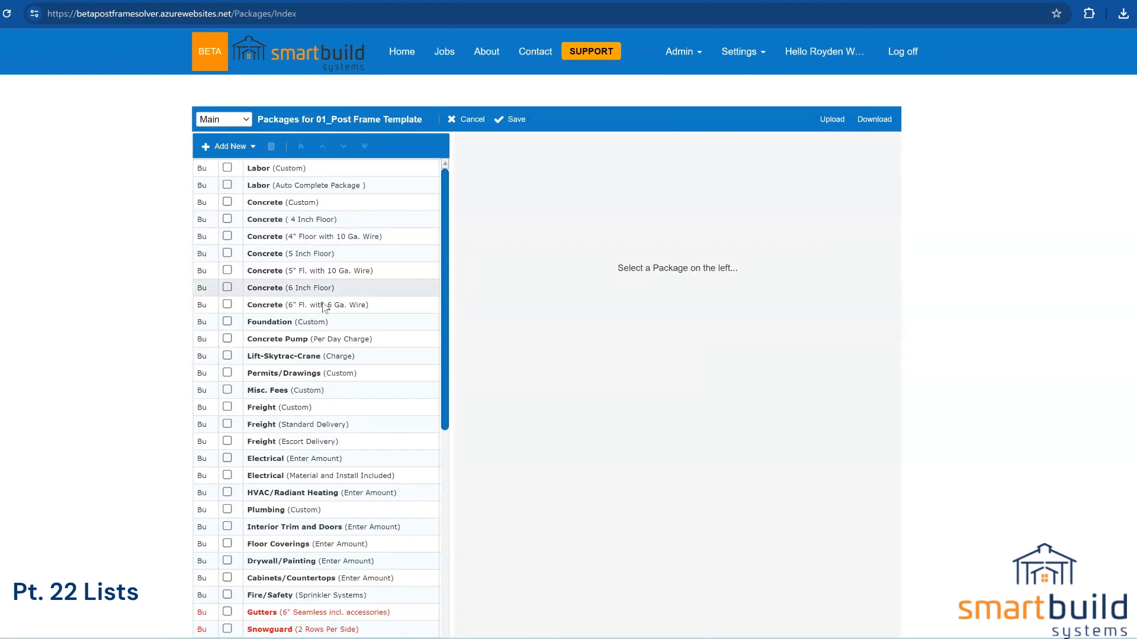
Step: Assign the Foundation (Custom) package's Concrete item to the Foundation output category and save it
{"action": "scroll", "coordinate": [449, 304], "scroll_direction": "down", "scroll_amount": 1}
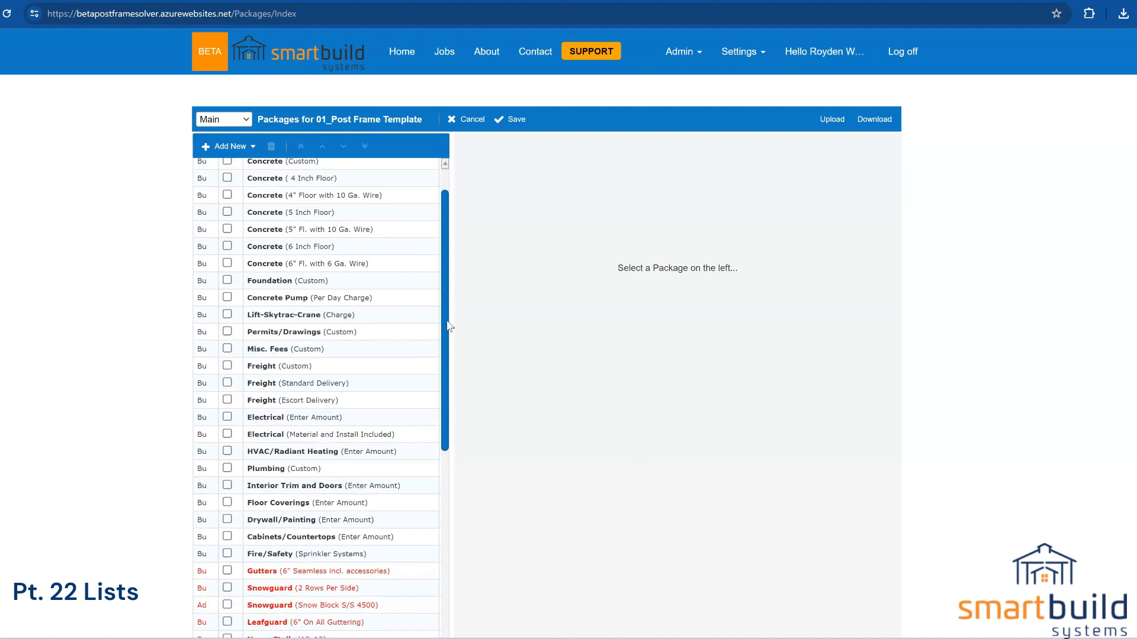
{"action": "left_click", "coordinate": [332, 284]}
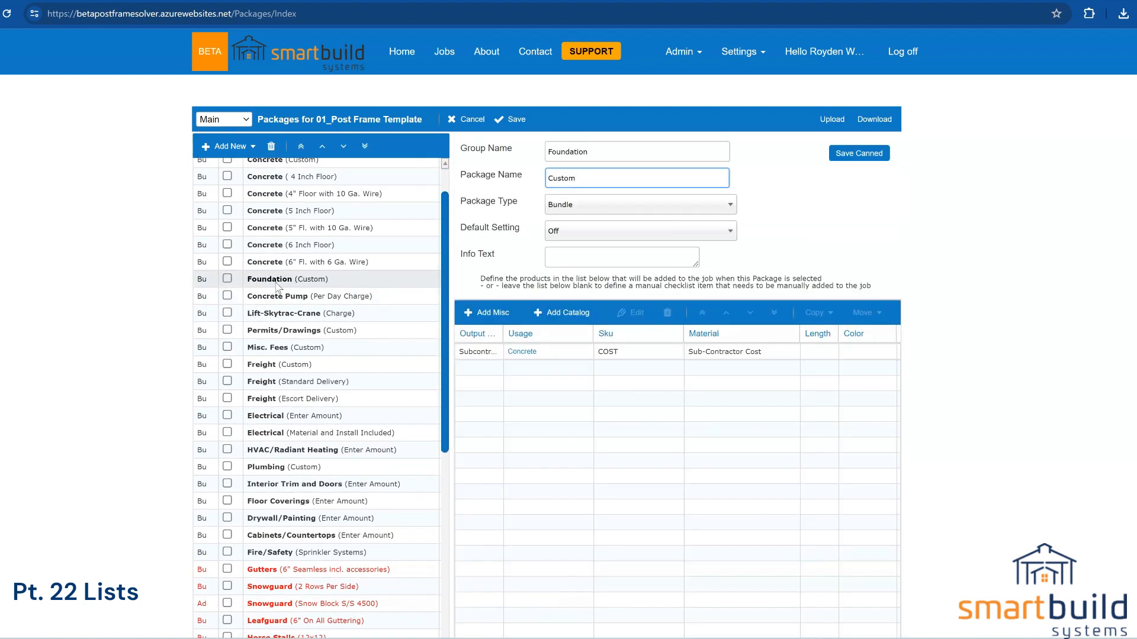
{"action": "double_click", "coordinate": [573, 355]}
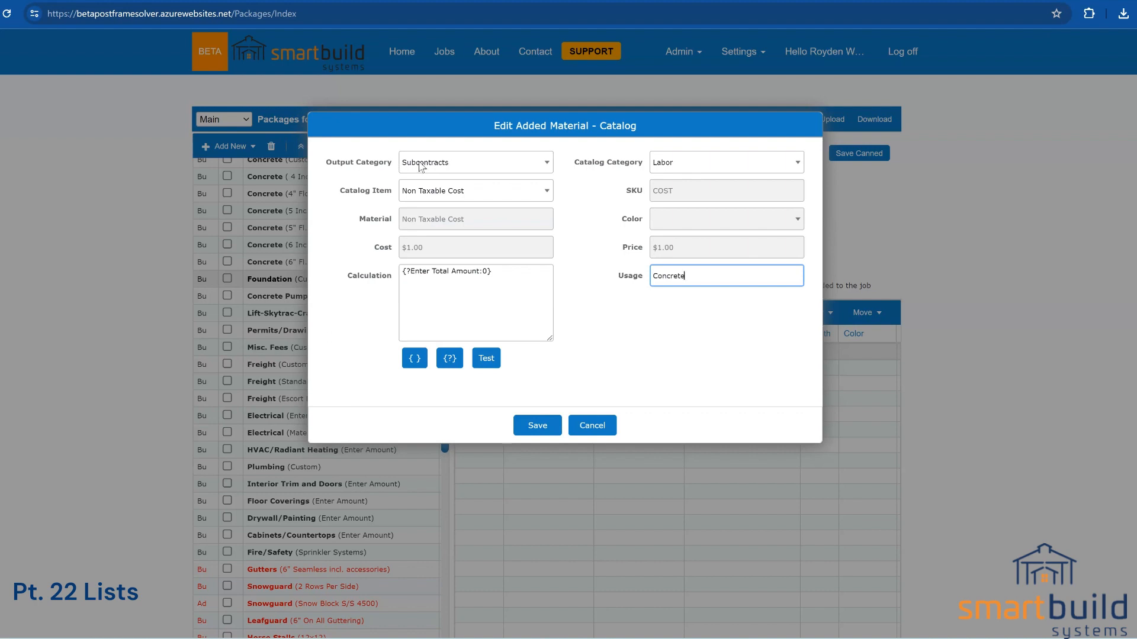
{"action": "left_click", "coordinate": [459, 164]}
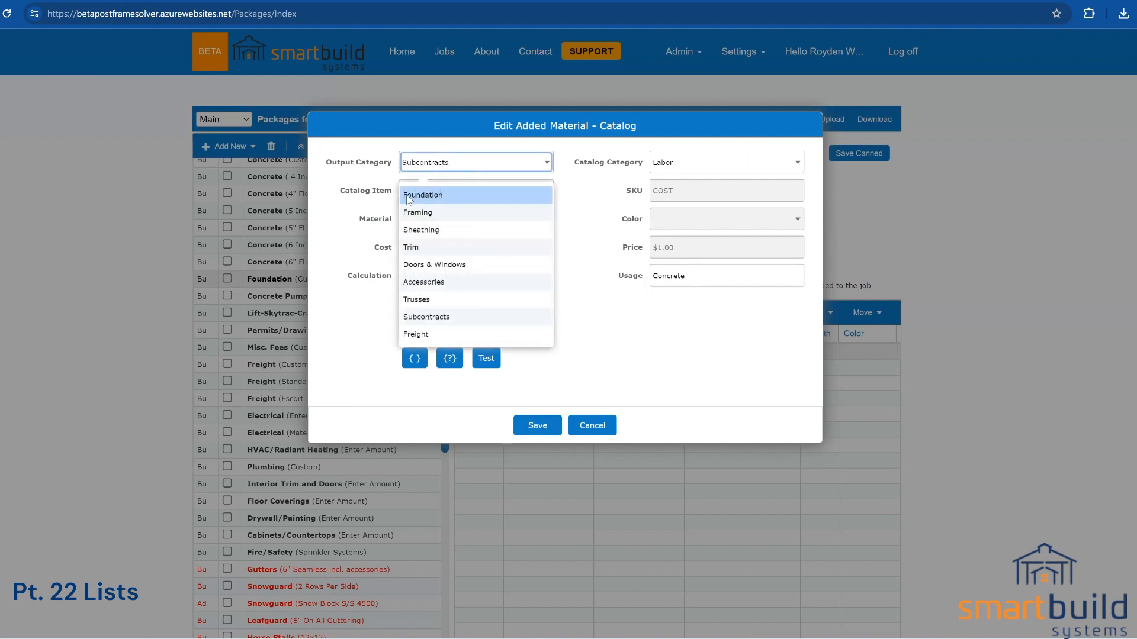
{"action": "left_click", "coordinate": [421, 196]}
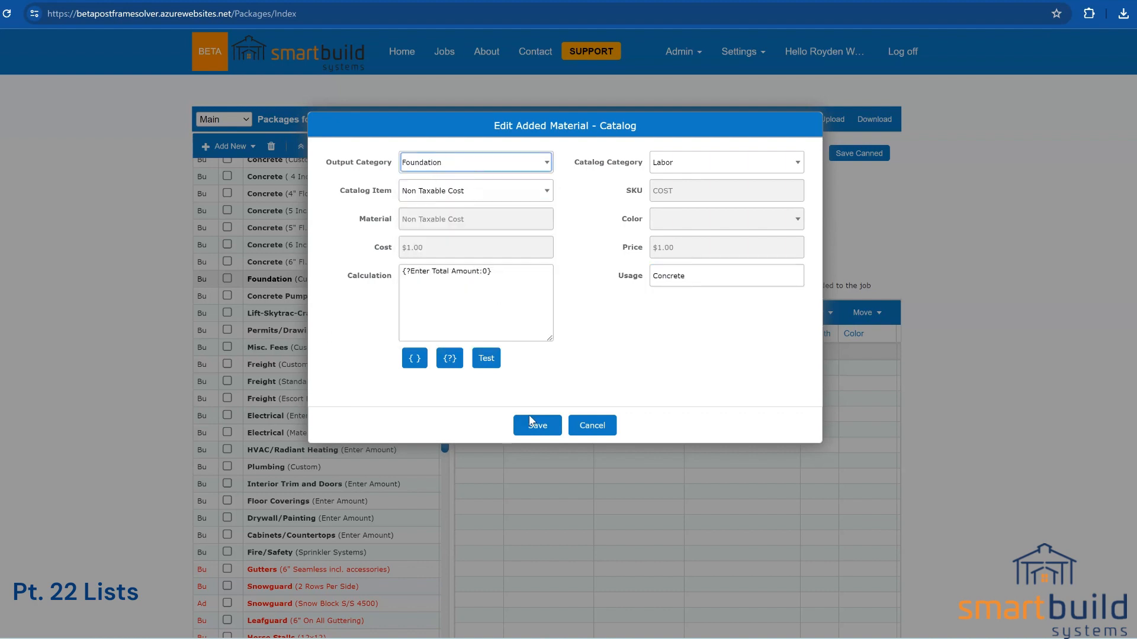
{"action": "left_click", "coordinate": [530, 421]}
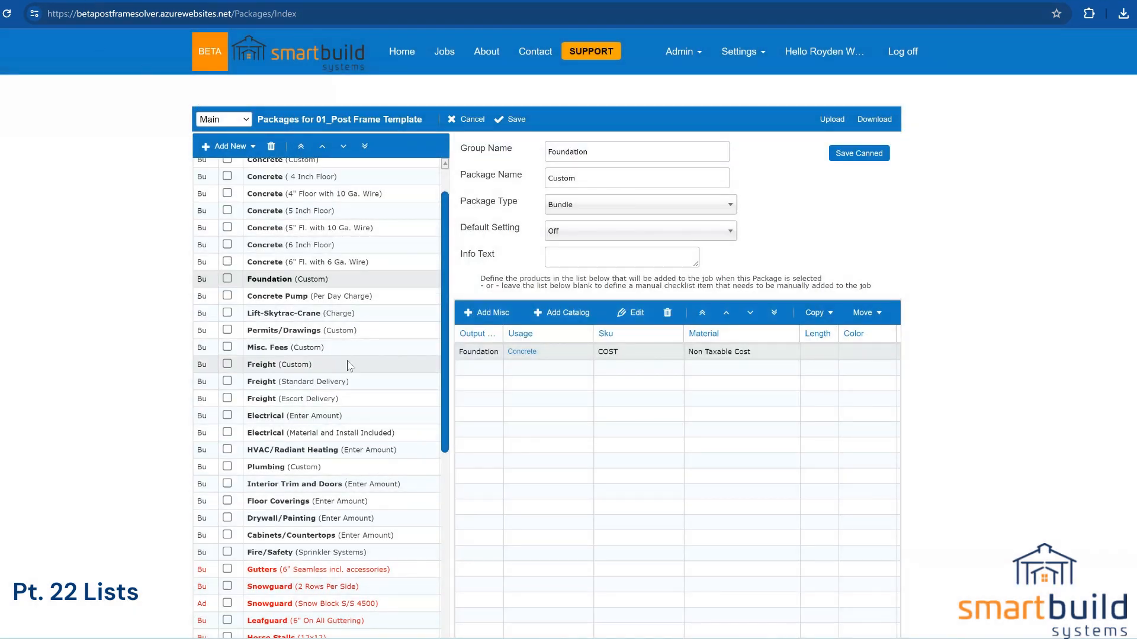
{"action": "scroll", "coordinate": [348, 504], "scroll_direction": "down", "scroll_amount": 6}
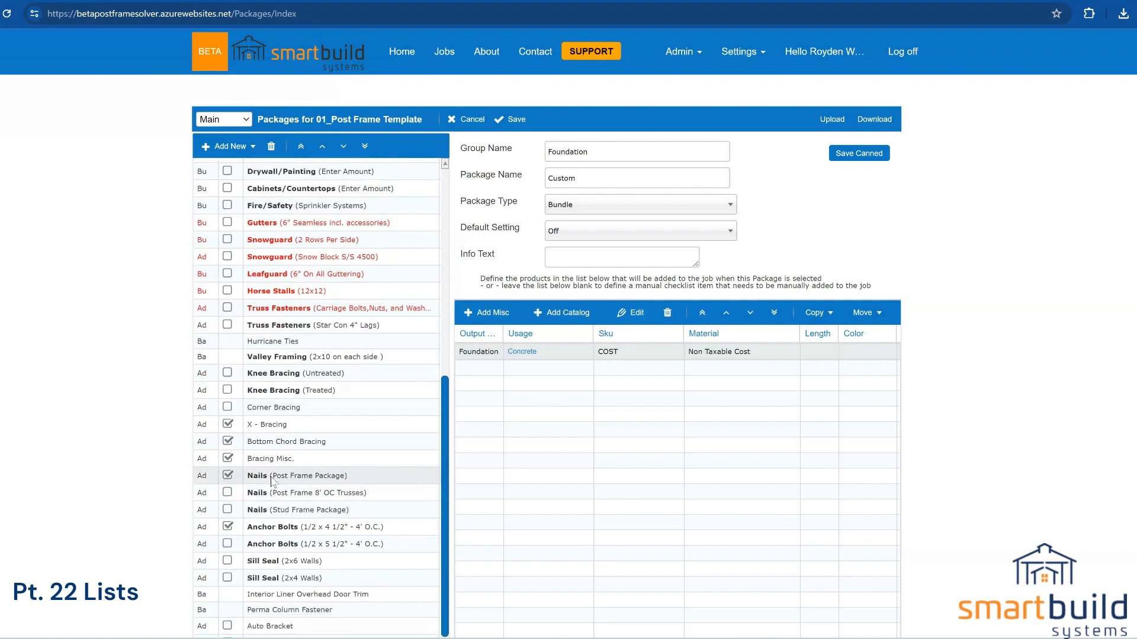
Step: Check the Truss Connection item's category in Truss Fasteners (Star Con 4" Lags), leaving it unchanged
{"action": "left_click", "coordinate": [319, 326]}
{"action": "double_click", "coordinate": [514, 351]}
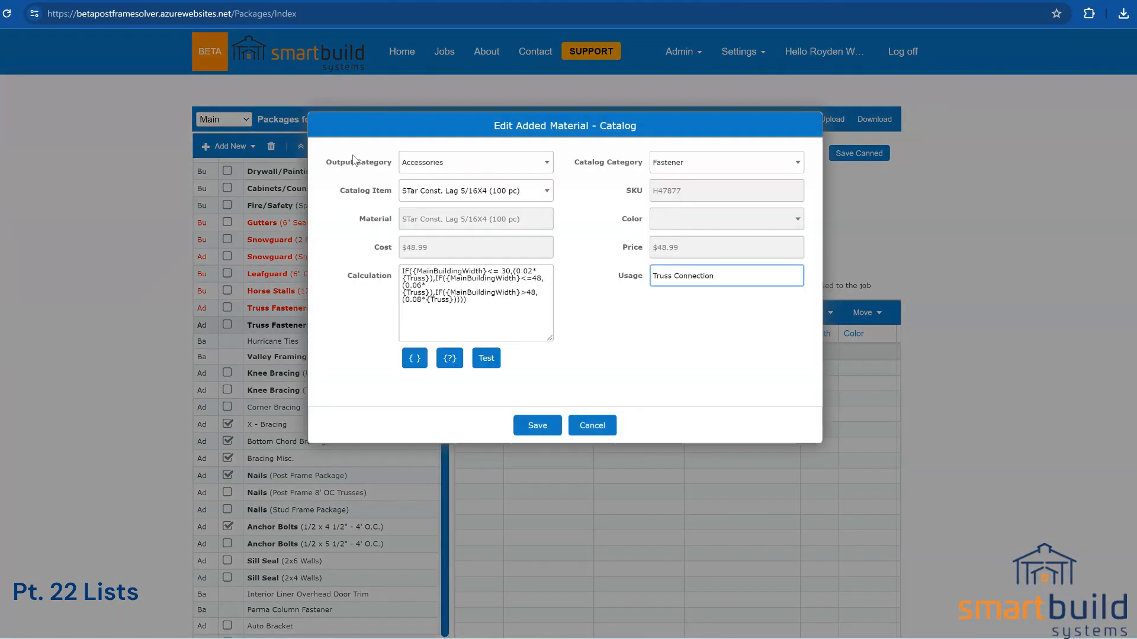
{"action": "left_click", "coordinate": [414, 164]}
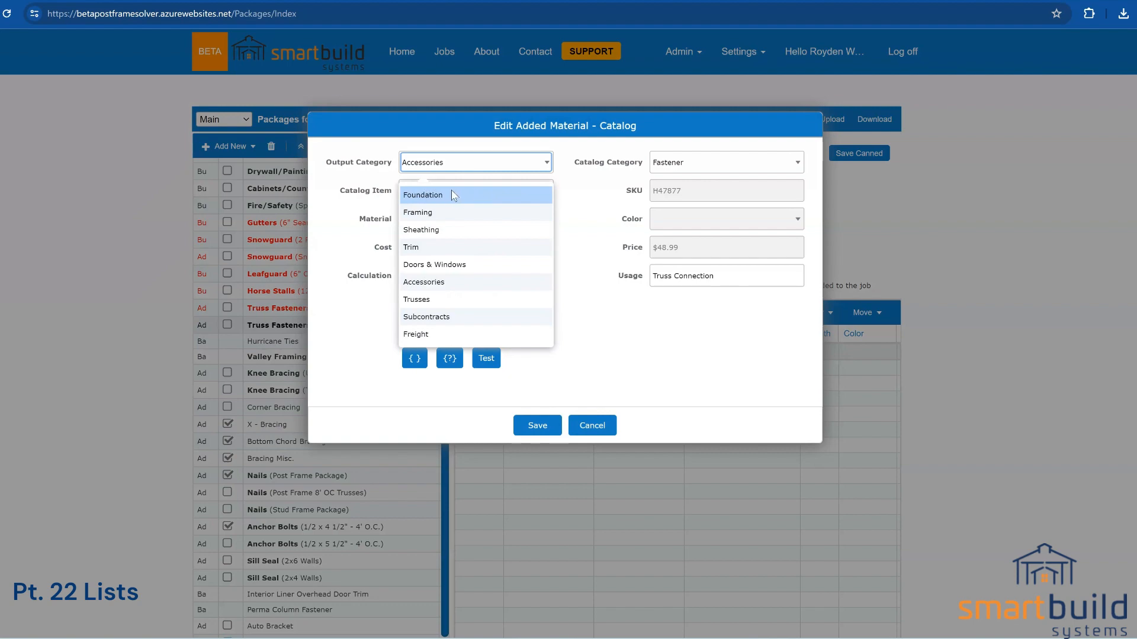
{"action": "left_click", "coordinate": [597, 426]}
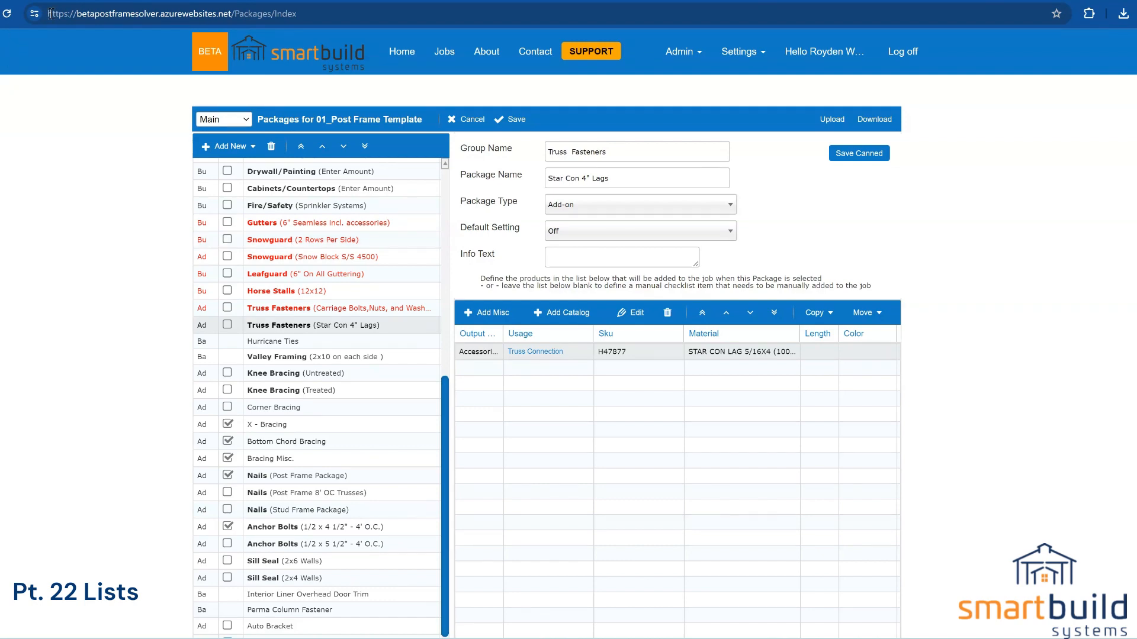
{"action": "left_click", "coordinate": [37, 0]}
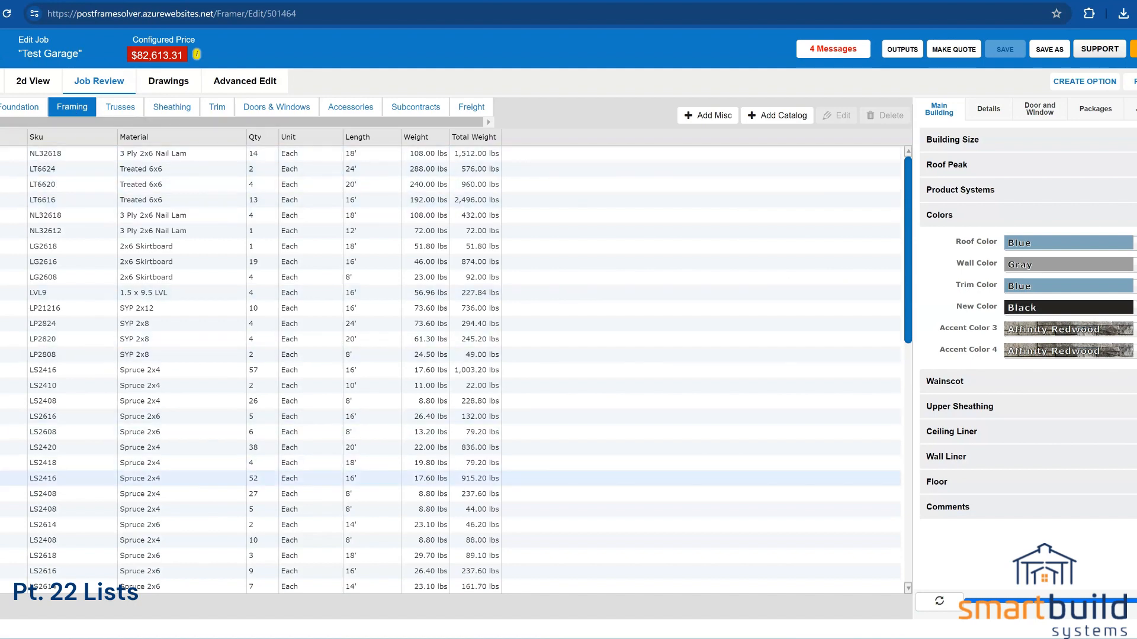
Step: Leave the unsaved packages page for the template's Outputs settings page, confirming the leave warning
{"action": "scroll", "coordinate": [450, 515], "scroll_direction": "down", "scroll_amount": 10}
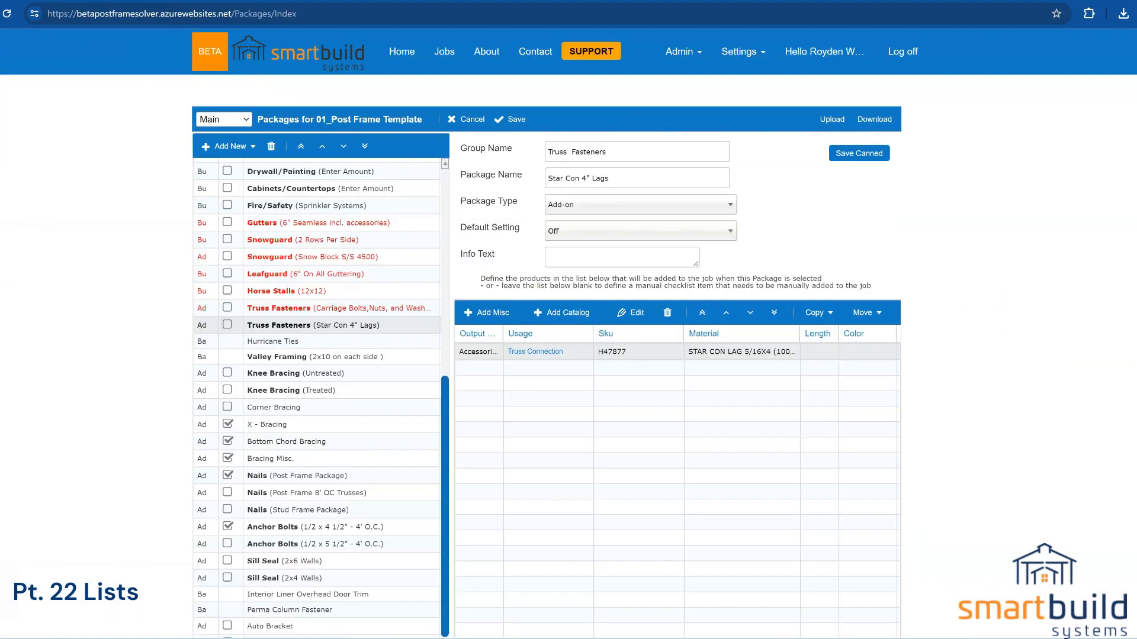
{"action": "left_click", "coordinate": [739, 51]}
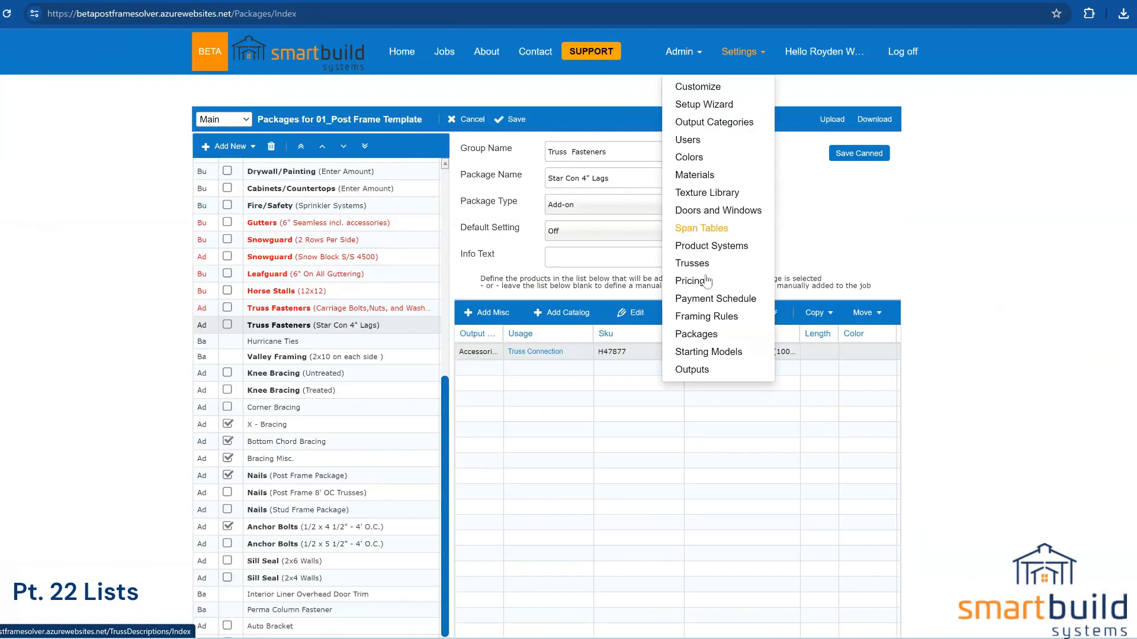
{"action": "left_click", "coordinate": [704, 354]}
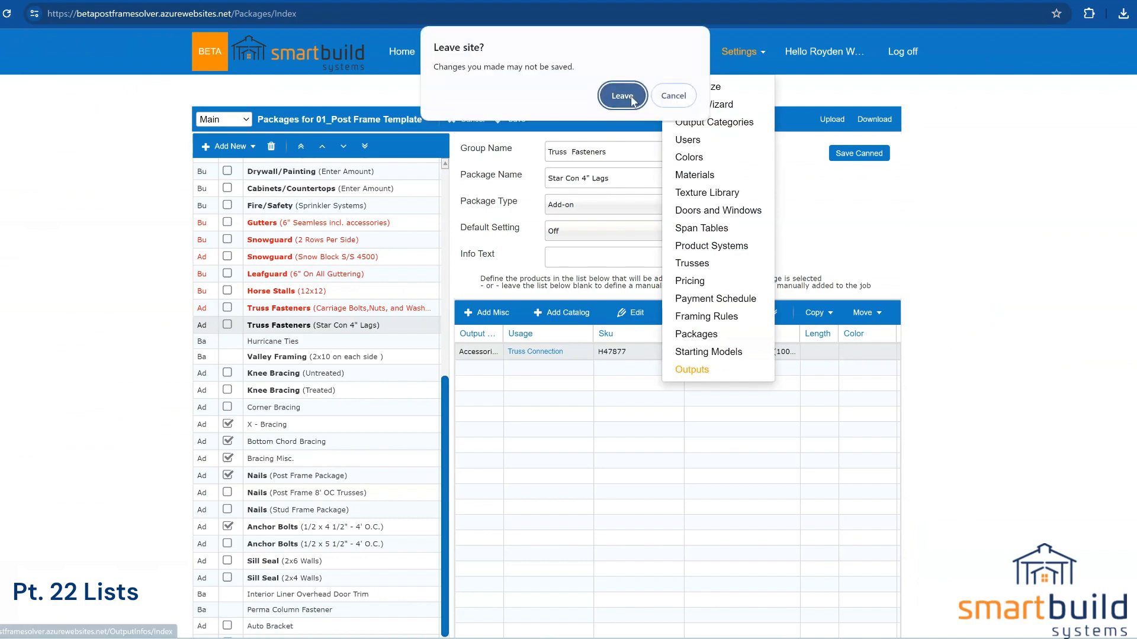
{"action": "left_click", "coordinate": [622, 96]}
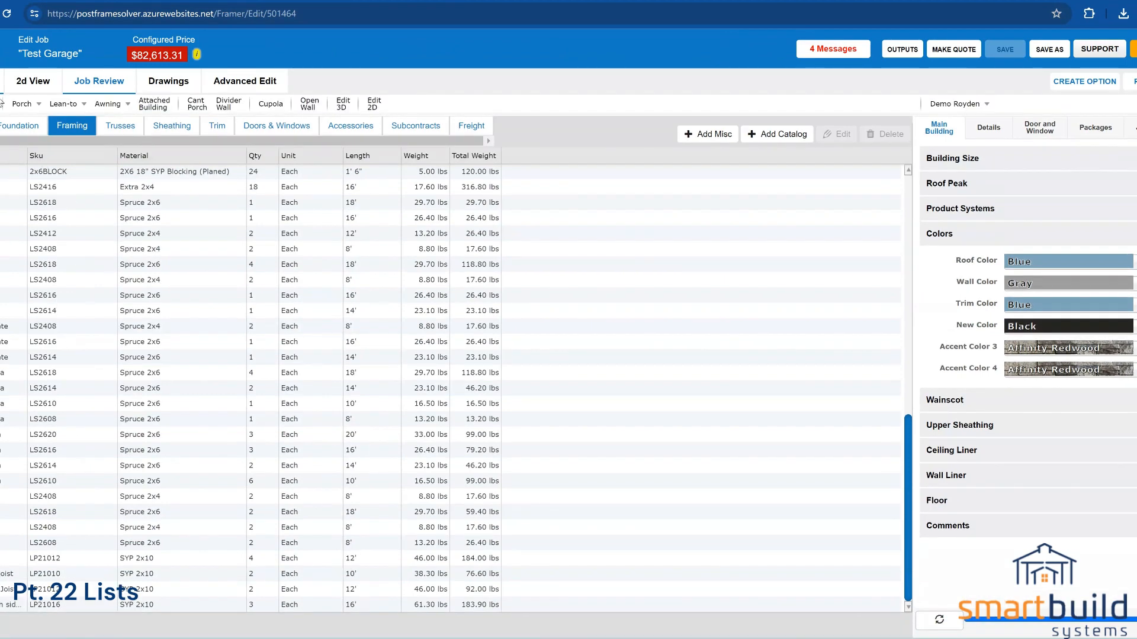
Step: View the Test Garage building in 3D, orbiting to see its front and porches, then list its outputs
{"action": "left_click", "coordinate": [32, 81]}
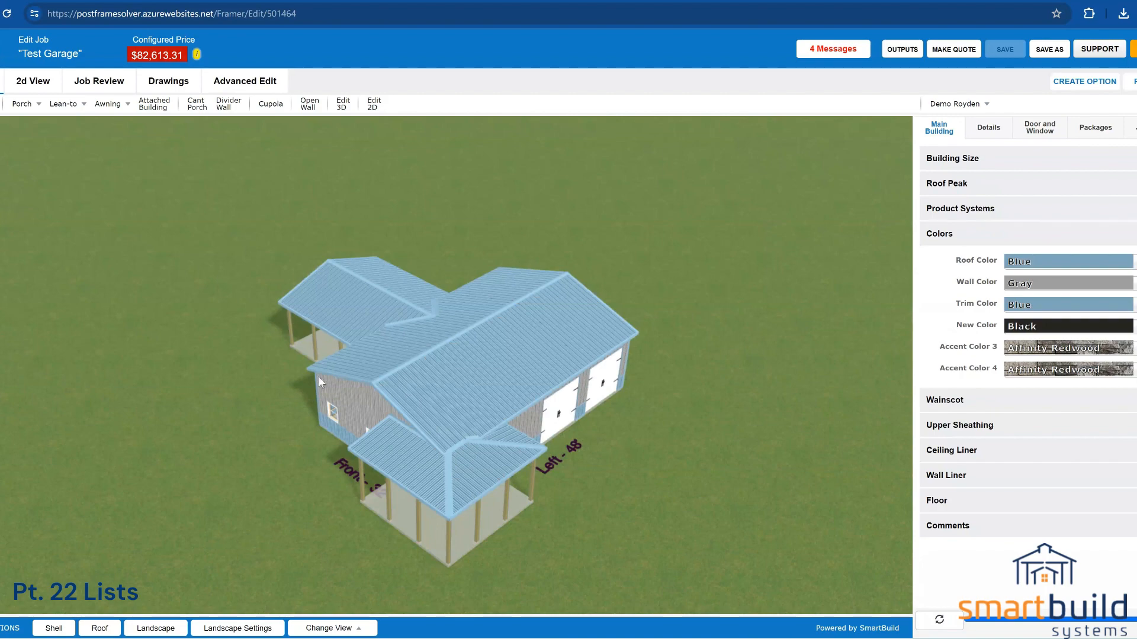
{"action": "left_click_drag", "start_coordinate": [318, 375], "coordinate": [481, 355]}
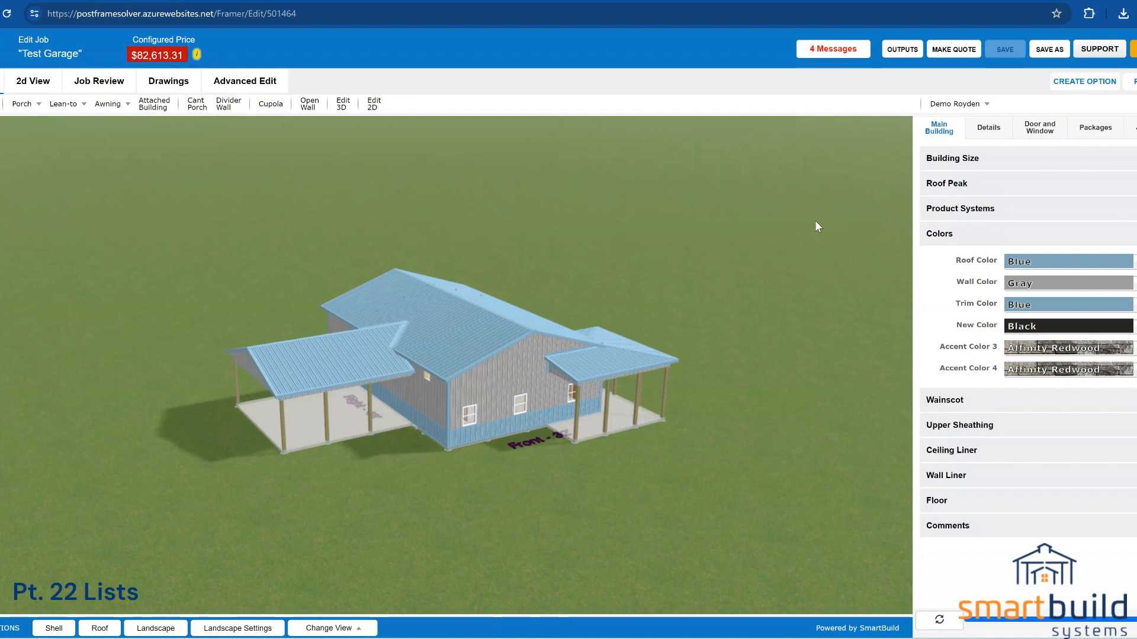
{"action": "left_click", "coordinate": [904, 51]}
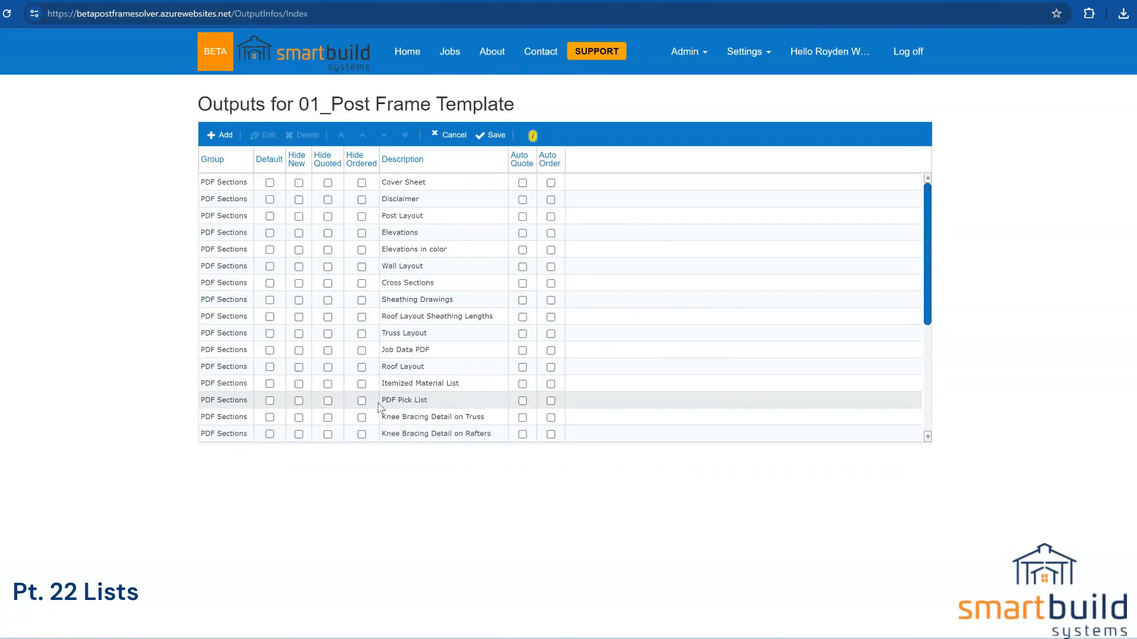
{"action": "double_click", "coordinate": [413, 405]}
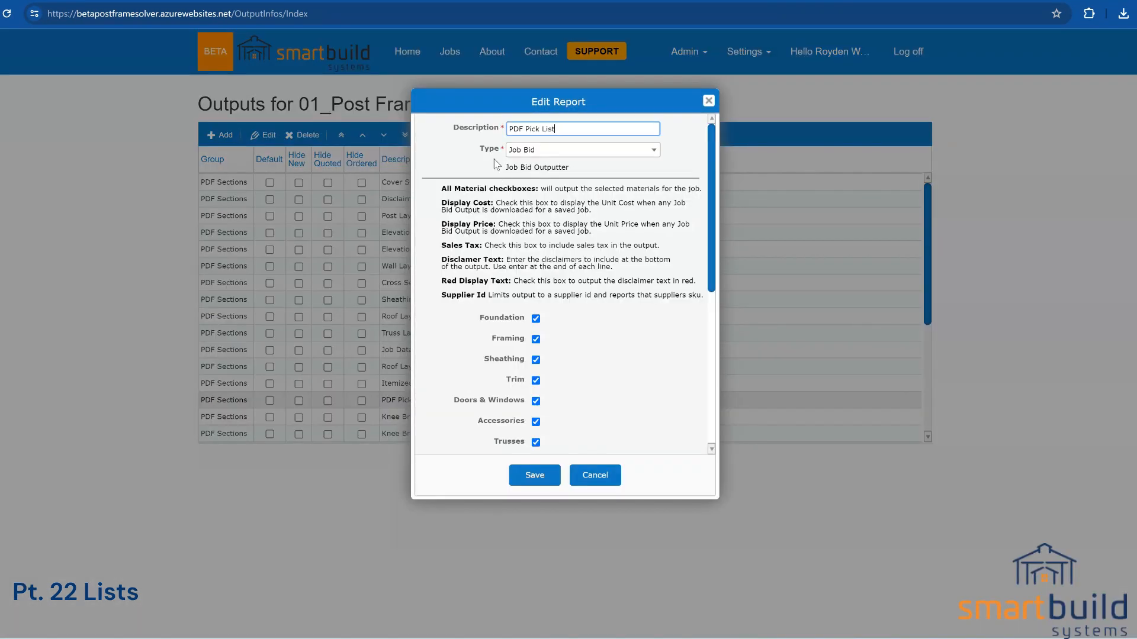
{"action": "left_click", "coordinate": [529, 152]}
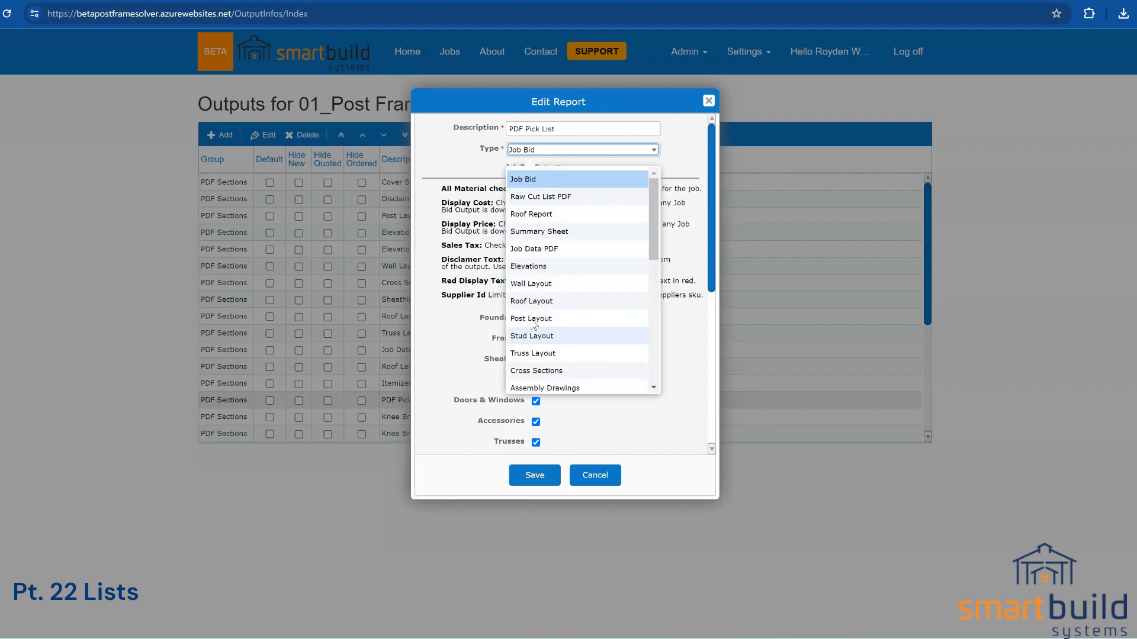
{"action": "left_click", "coordinate": [524, 164]}
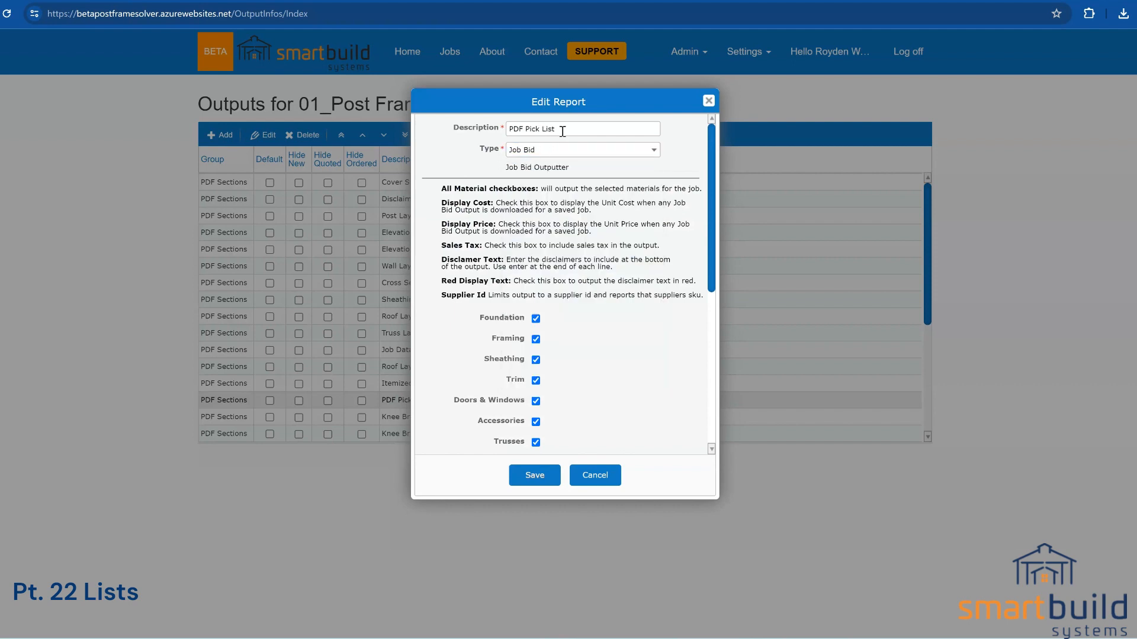
{"action": "left_click_drag", "start_coordinate": [562, 131], "coordinate": [513, 134]}
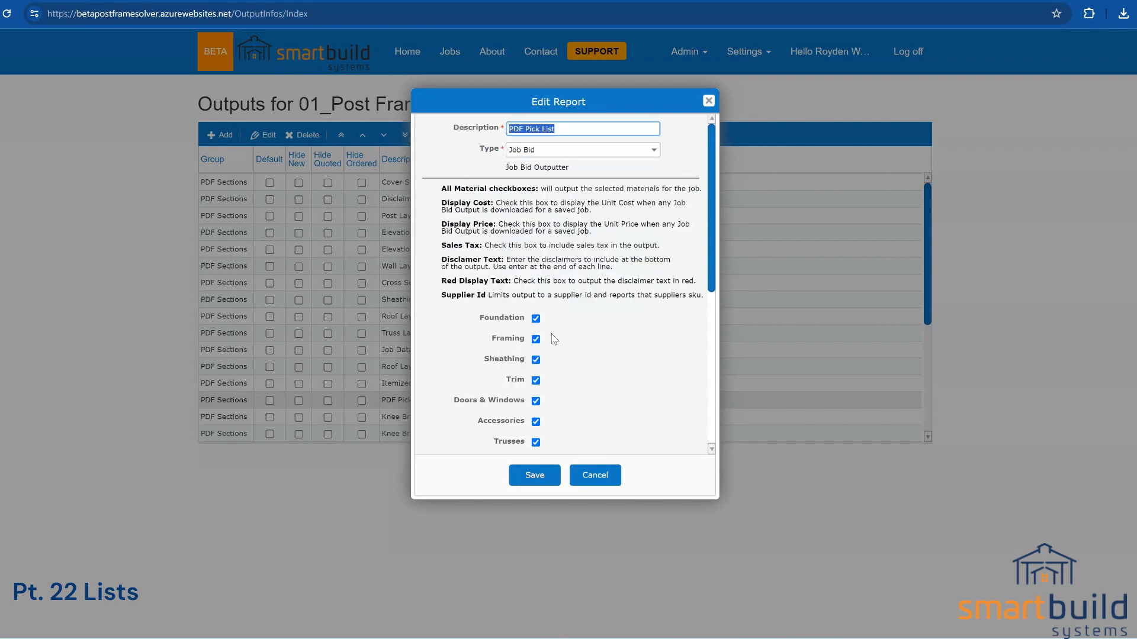
{"action": "left_click_drag", "start_coordinate": [713, 229], "coordinate": [706, 280]}
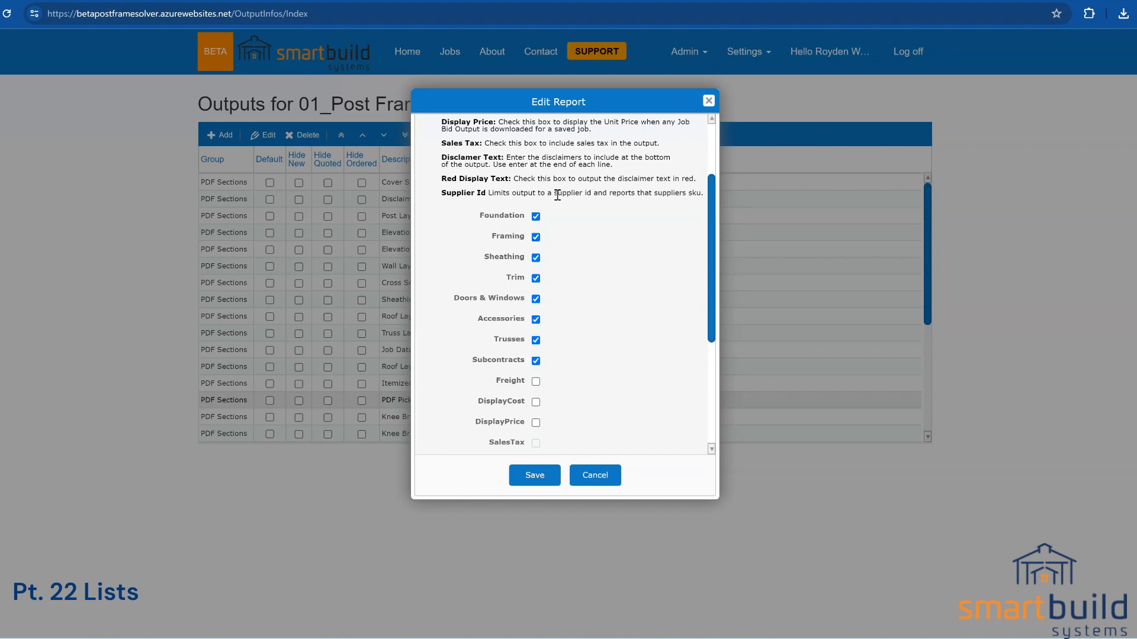
{"action": "left_click", "coordinate": [535, 361]}
{"action": "scroll", "coordinate": [590, 251], "scroll_direction": "up", "scroll_amount": 2}
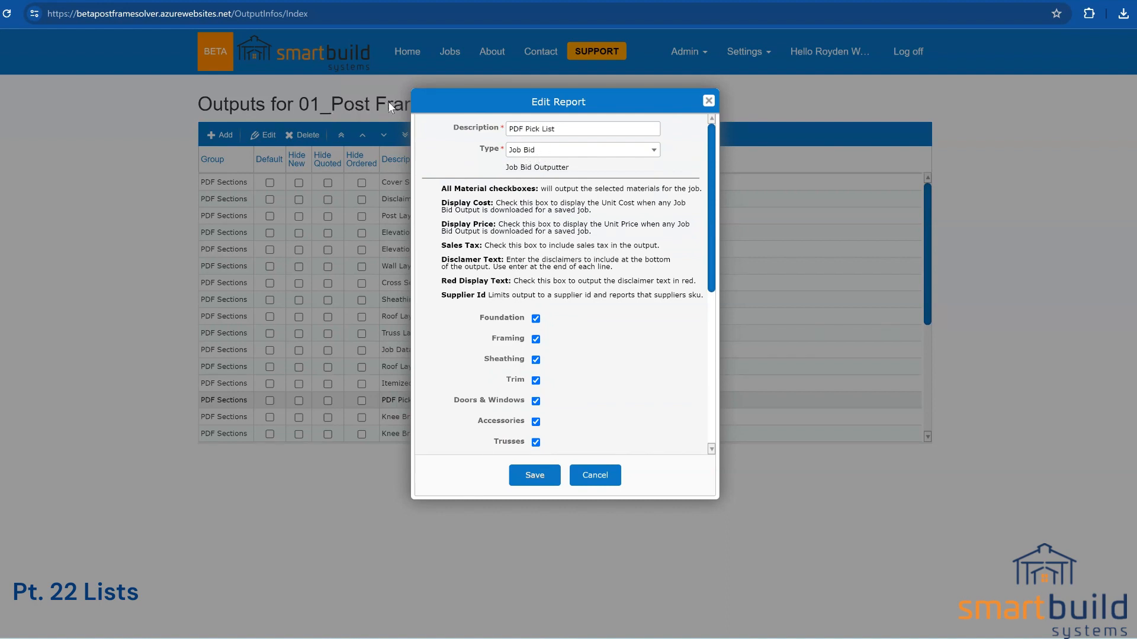
{"action": "left_click", "coordinate": [529, 152]}
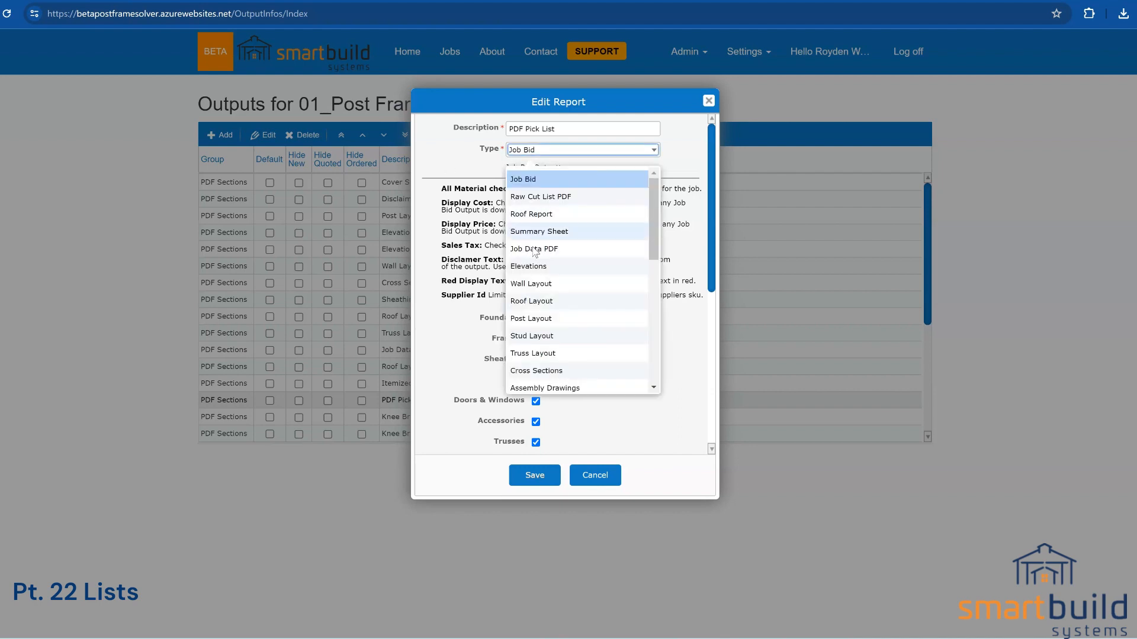
{"action": "scroll", "coordinate": [540, 220], "scroll_direction": "down", "scroll_amount": 4}
{"action": "scroll", "coordinate": [540, 221], "scroll_direction": "up", "scroll_amount": 5}
{"action": "left_click", "coordinate": [510, 179]}
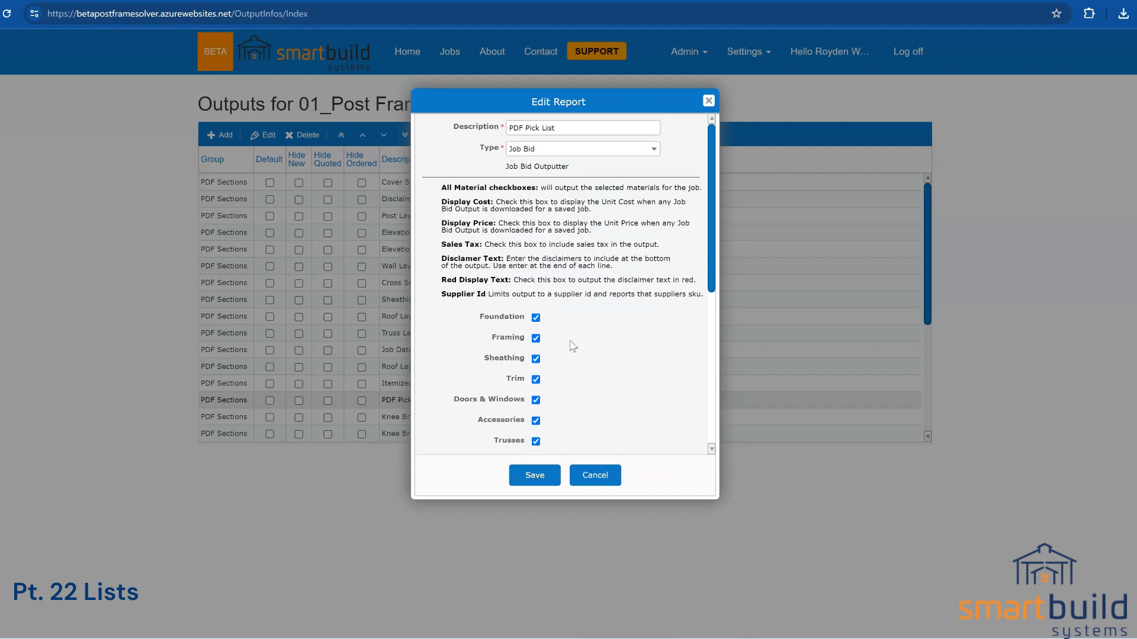
{"action": "scroll", "coordinate": [550, 319], "scroll_direction": "down", "scroll_amount": 1}
{"action": "scroll", "coordinate": [715, 280], "scroll_direction": "down", "scroll_amount": 5}
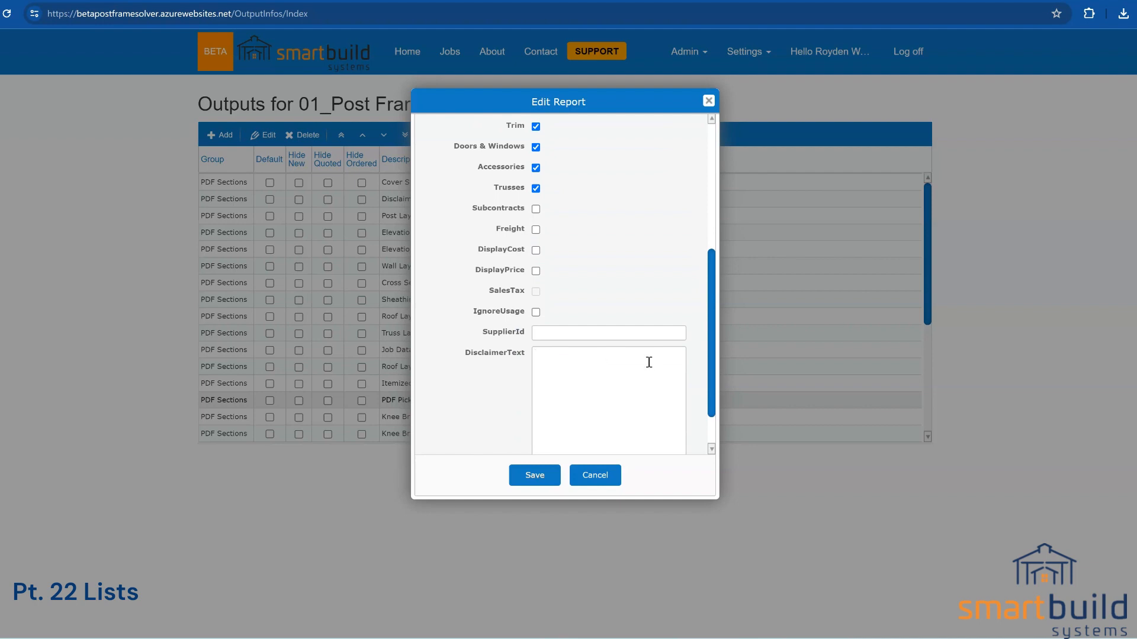
{"action": "left_click", "coordinate": [610, 473]}
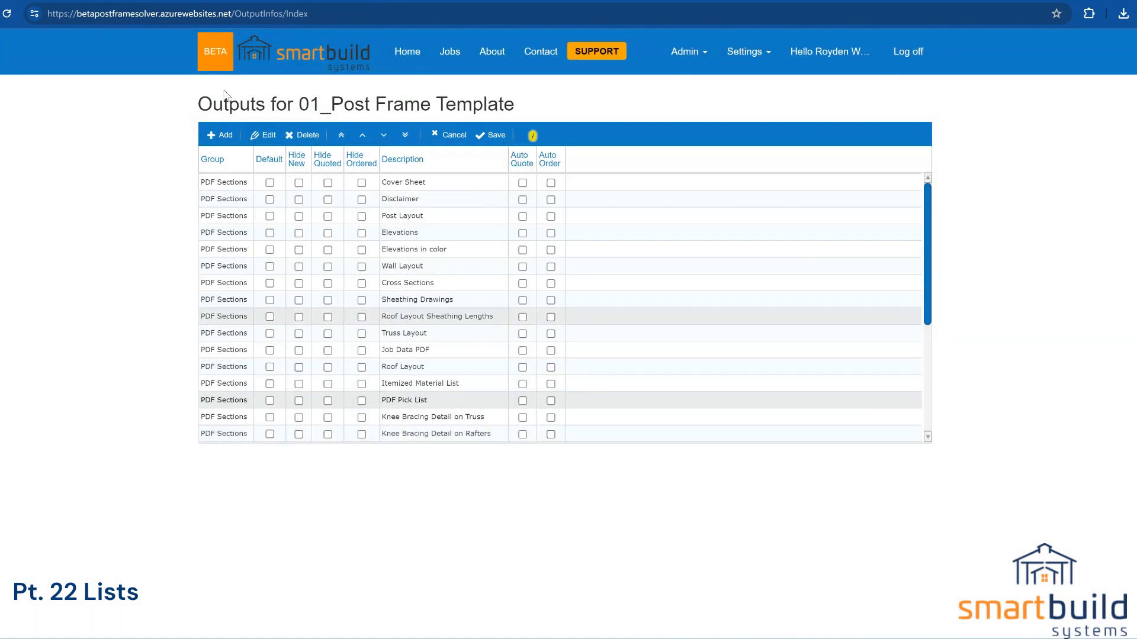
{"action": "left_click", "coordinate": [71, 0]}
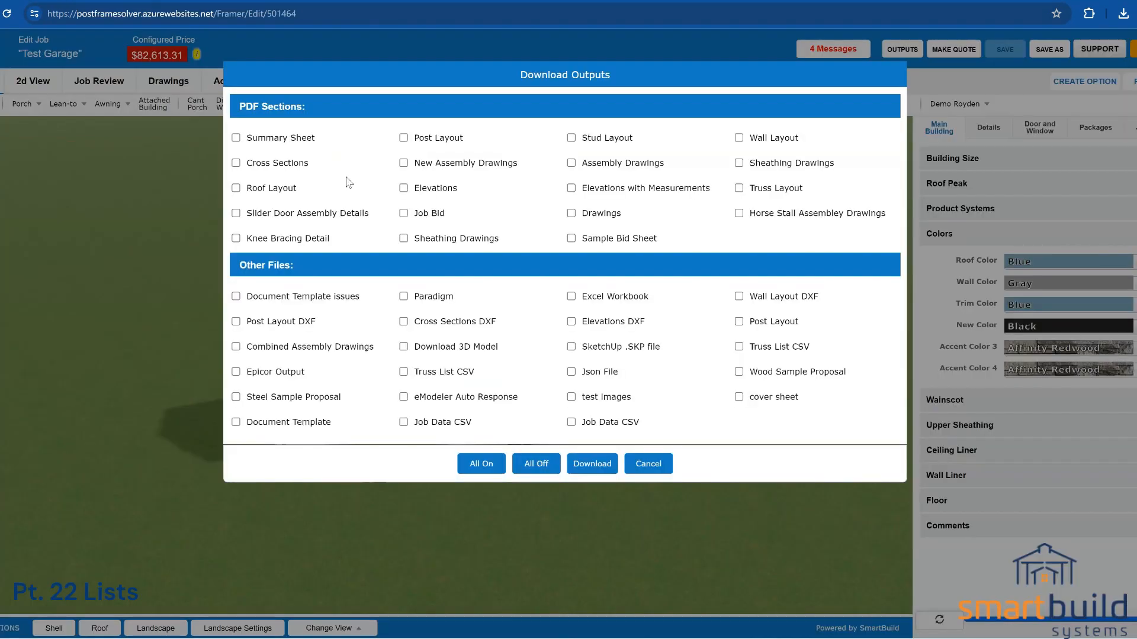
Step: Tick Job Bid under PDF Sections and download it for Test Garage
{"action": "left_click", "coordinate": [404, 213]}
{"action": "left_click", "coordinate": [592, 465]}
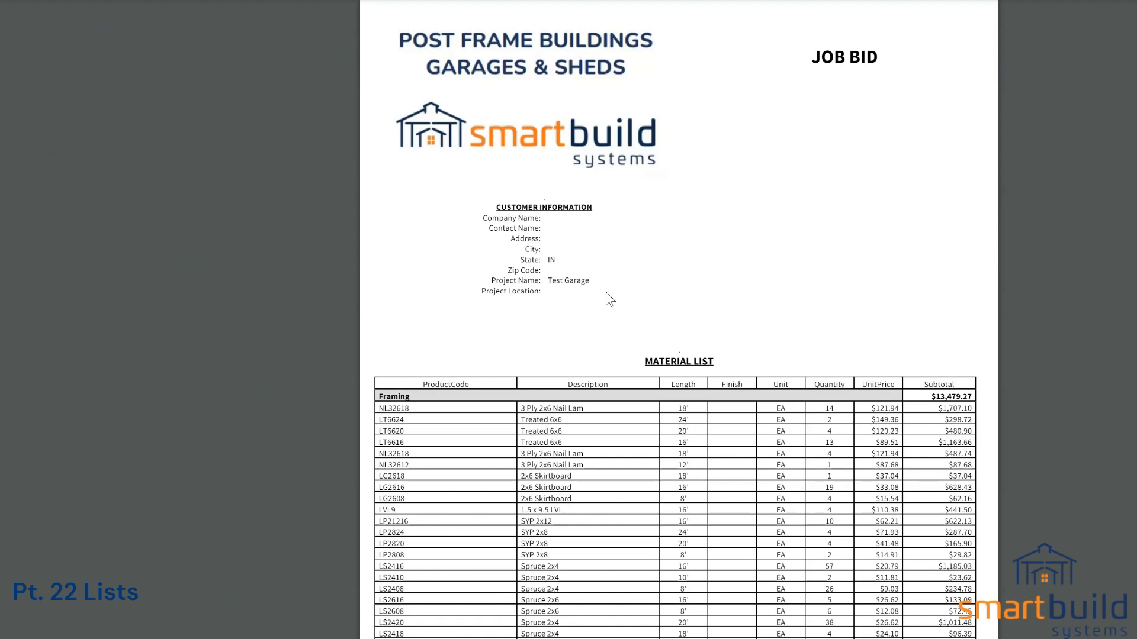
Step: Scroll through the Job Bid's Framing, Trusses, Sheathing and Trim sections, then open the Itemized Material List report
{"action": "scroll", "coordinate": [605, 292], "scroll_direction": "down", "scroll_amount": 4}
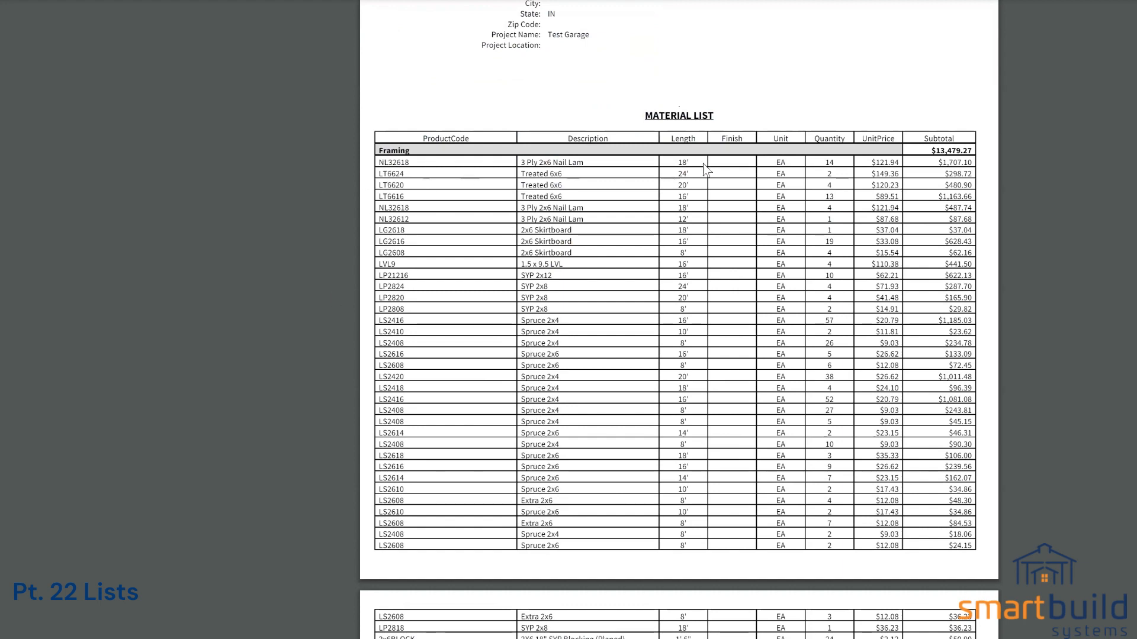
{"action": "scroll", "coordinate": [525, 385], "scroll_direction": "down", "scroll_amount": 5}
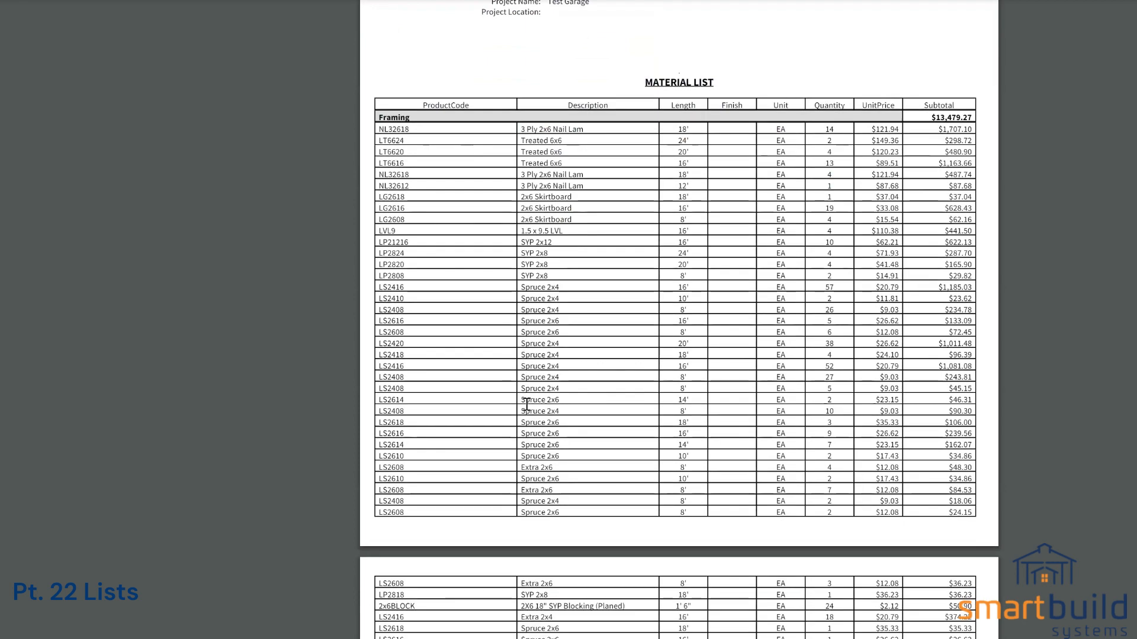
{"action": "scroll", "coordinate": [693, 190], "scroll_direction": "down", "scroll_amount": 3}
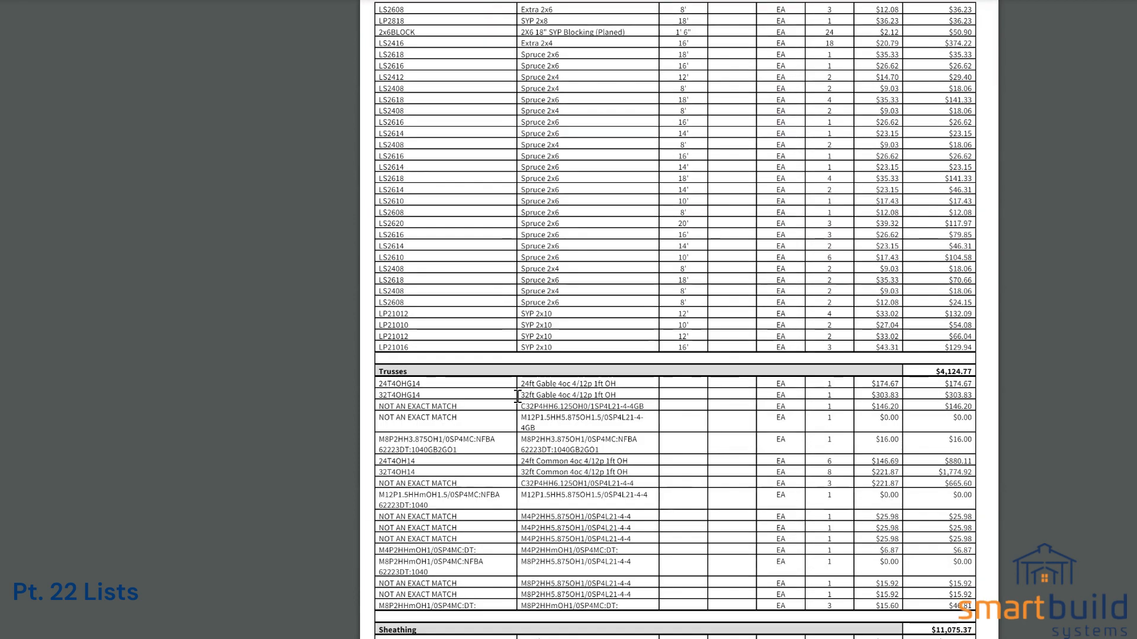
{"action": "scroll", "coordinate": [502, 287], "scroll_direction": "down", "scroll_amount": 7}
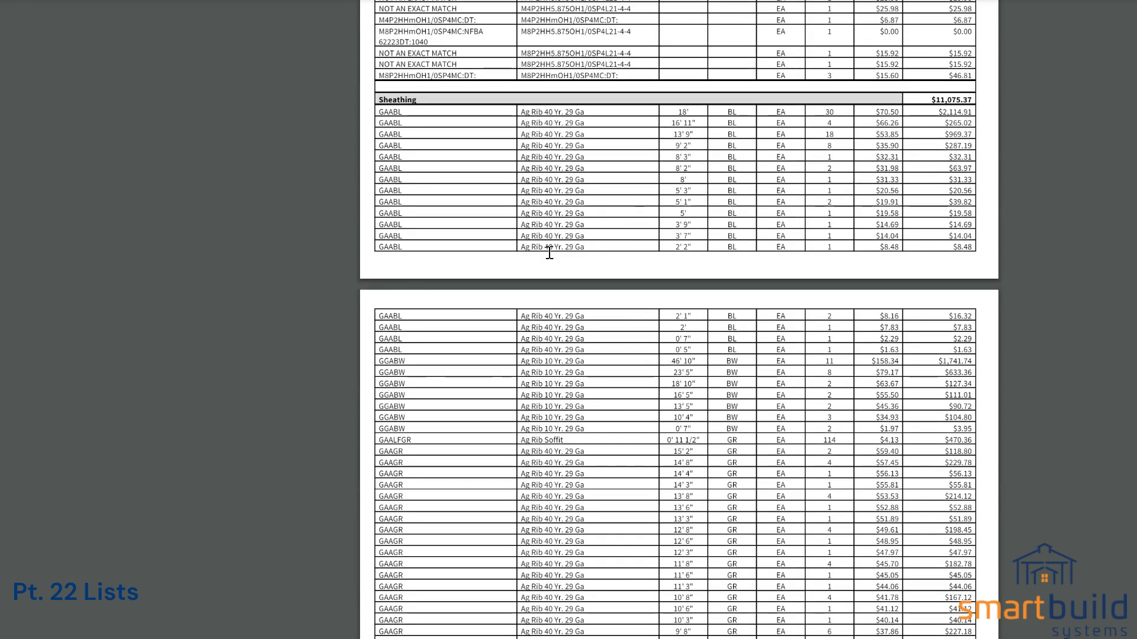
{"action": "scroll", "coordinate": [563, 350], "scroll_direction": "down", "scroll_amount": 10}
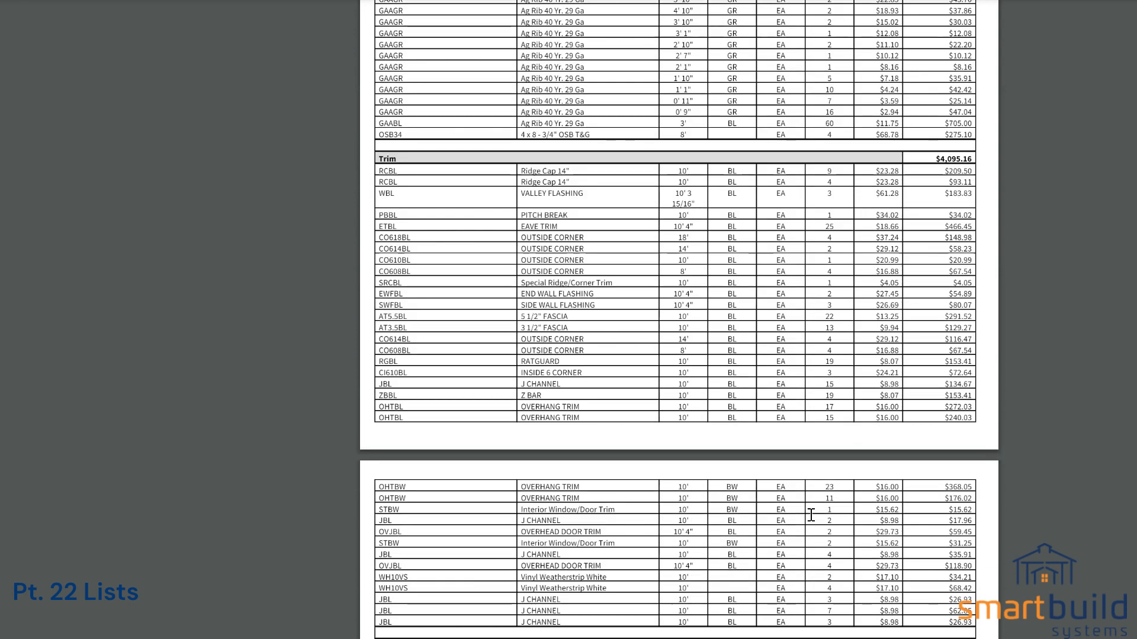
{"action": "scroll", "coordinate": [916, 397], "scroll_direction": "down", "scroll_amount": 7}
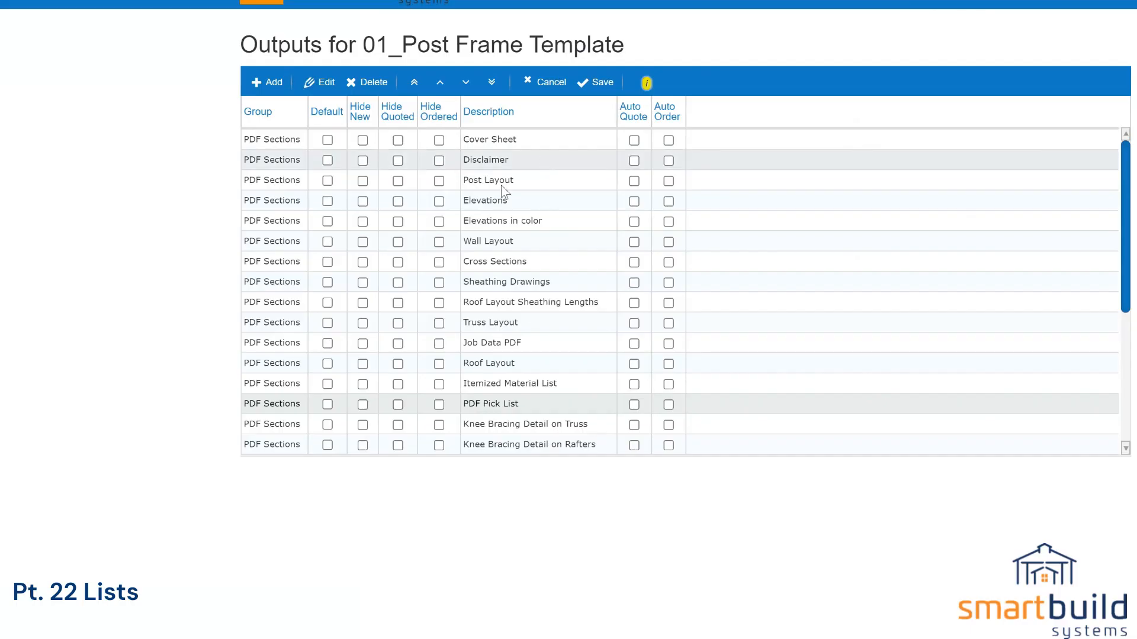
{"action": "double_click", "coordinate": [524, 379]}
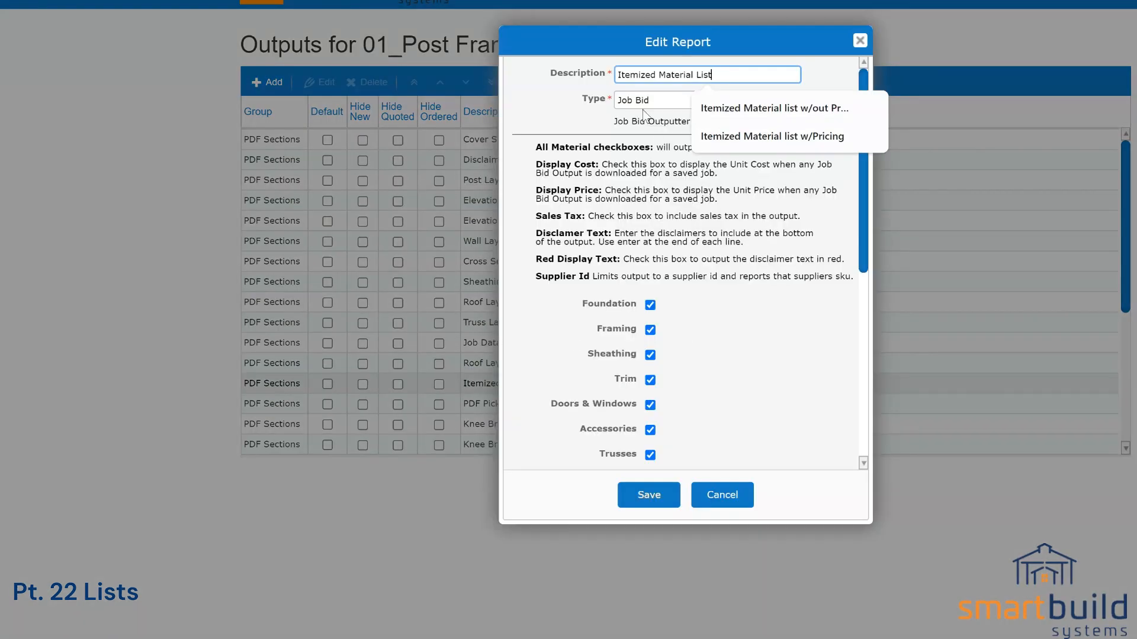
{"action": "left_click", "coordinate": [718, 497]}
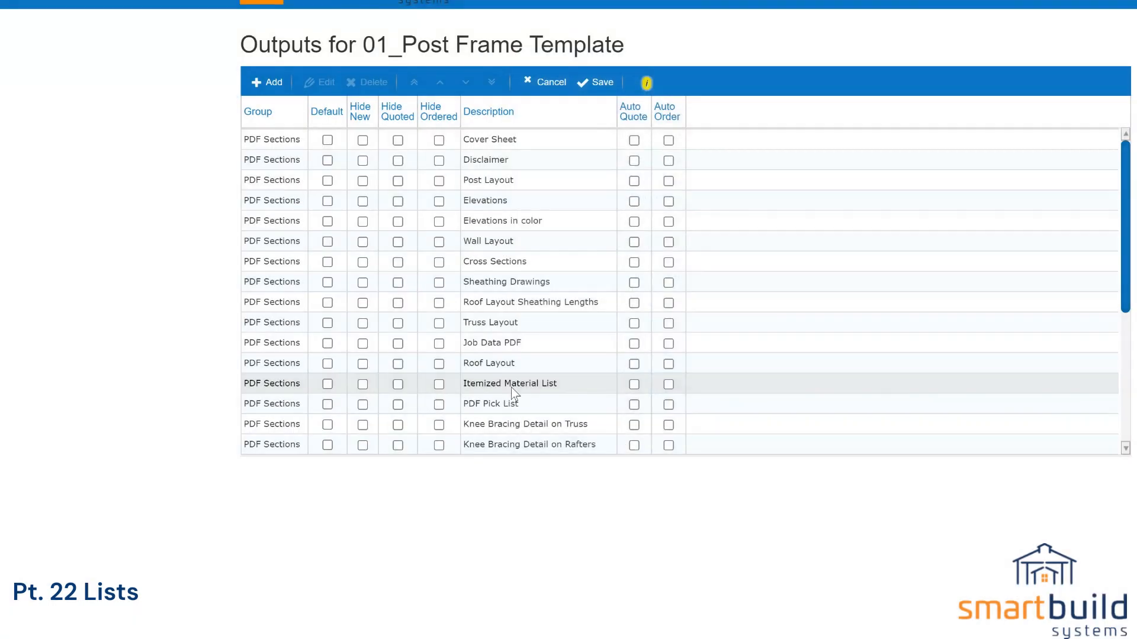
{"action": "double_click", "coordinate": [489, 343]}
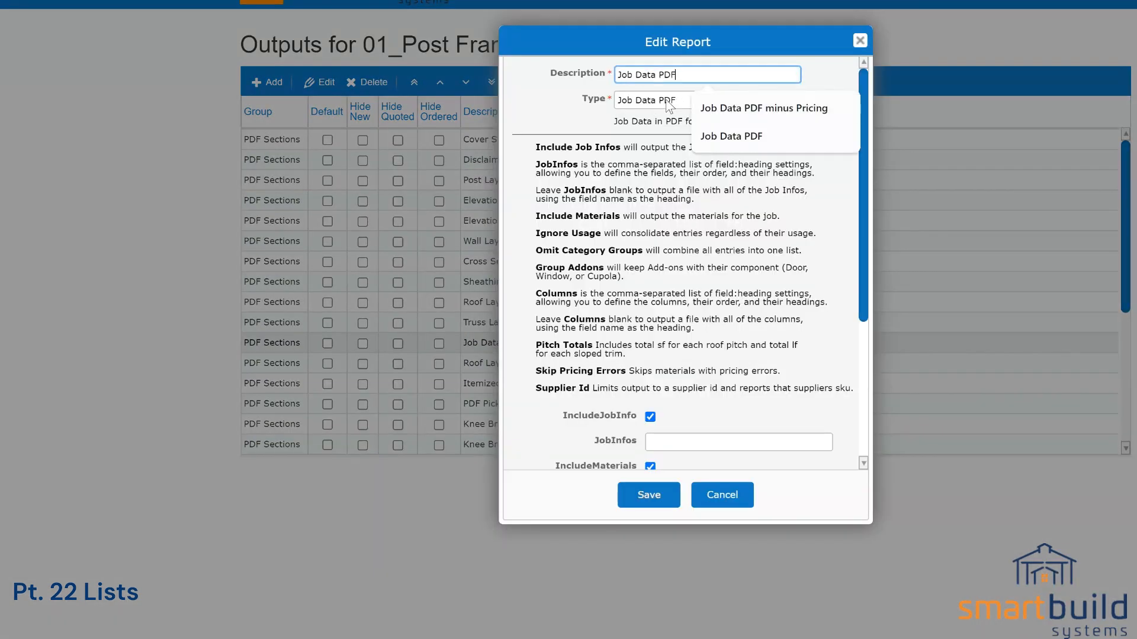
{"action": "left_click", "coordinate": [605, 105]}
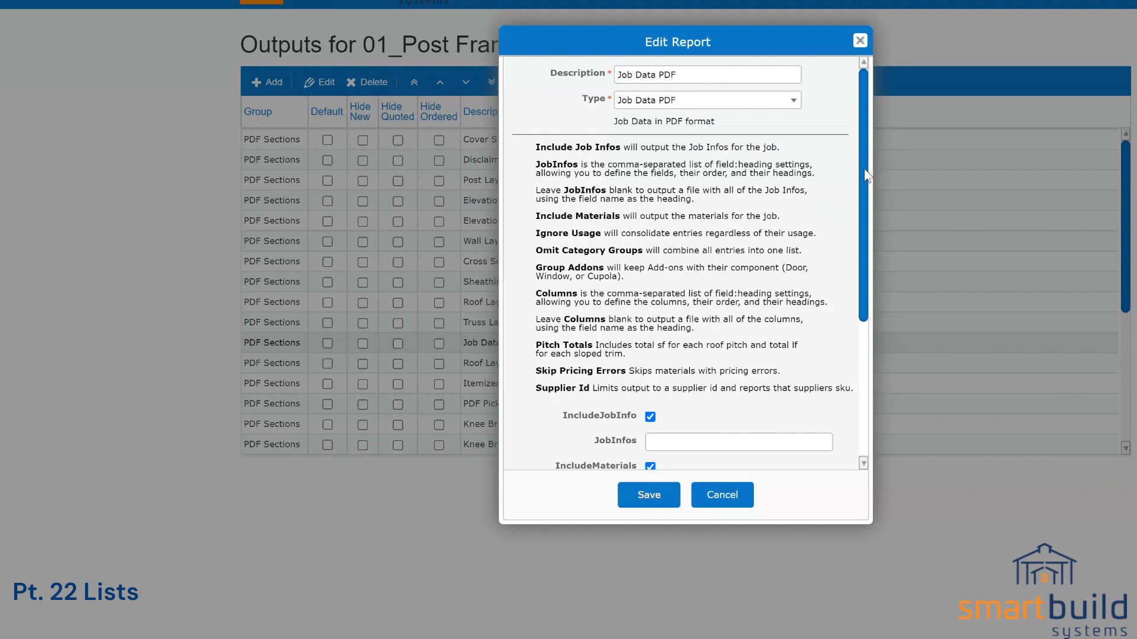
{"action": "left_click_drag", "start_coordinate": [866, 175], "coordinate": [881, 143]}
{"action": "mouse_move", "coordinate": [862, 175]}
{"action": "left_mouse_down"}
{"action": "mouse_move", "coordinate": [862, 330]}
{"action": "mouse_move", "coordinate": [874, 171]}
{"action": "left_mouse_up"}
{"action": "left_click", "coordinate": [724, 497]}
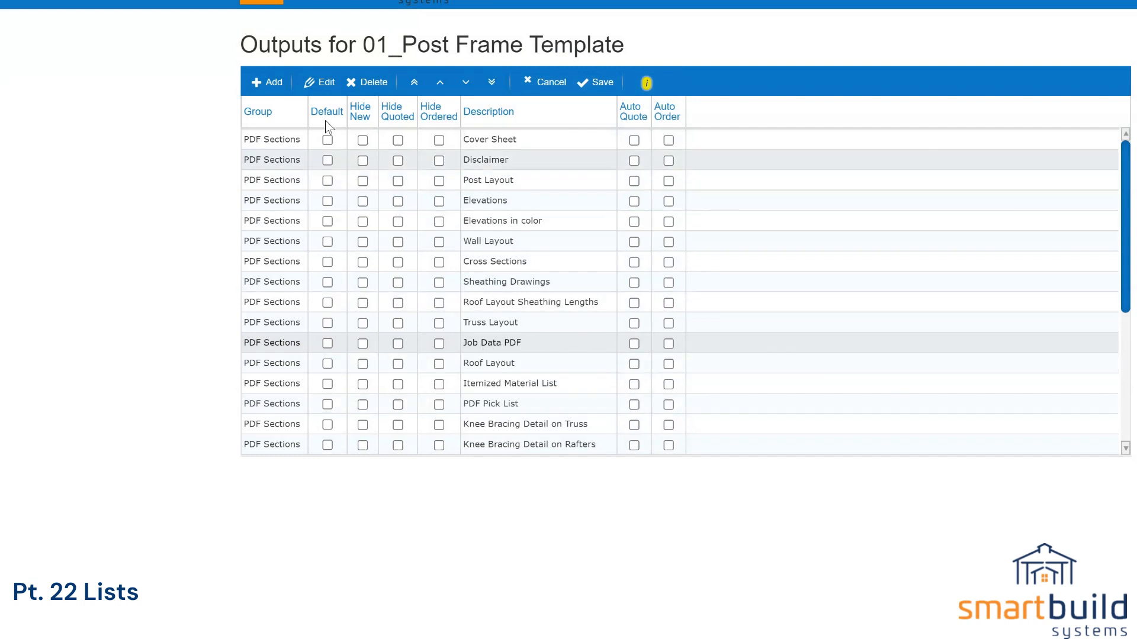
Step: Try a new Job Data CSV report output, read its JobInfos help text, then discard it
{"action": "left_click", "coordinate": [275, 83]}
{"action": "left_click", "coordinate": [655, 100]}
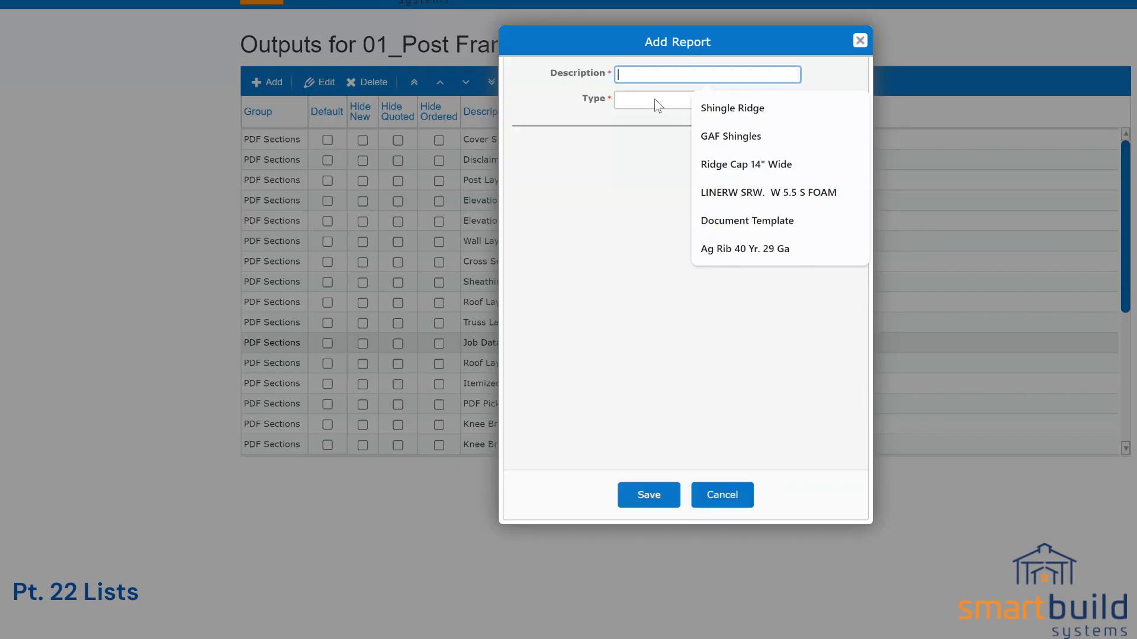
{"action": "left_click_drag", "start_coordinate": [798, 172], "coordinate": [800, 261]}
{"action": "left_click", "coordinate": [713, 288]}
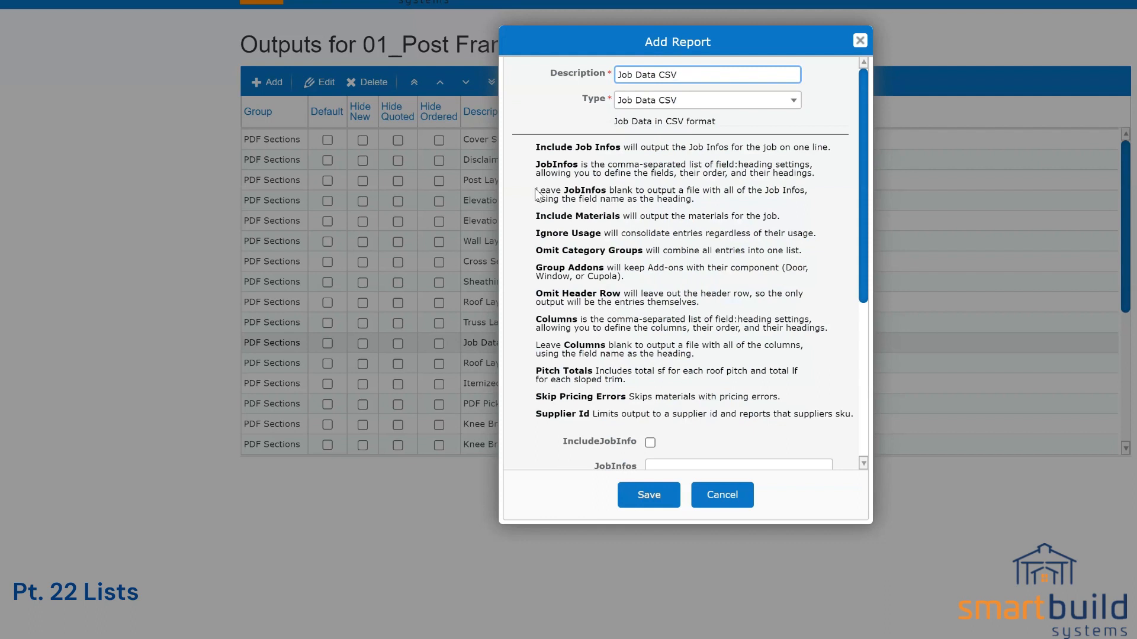
{"action": "left_click_drag", "start_coordinate": [535, 191], "coordinate": [700, 212]}
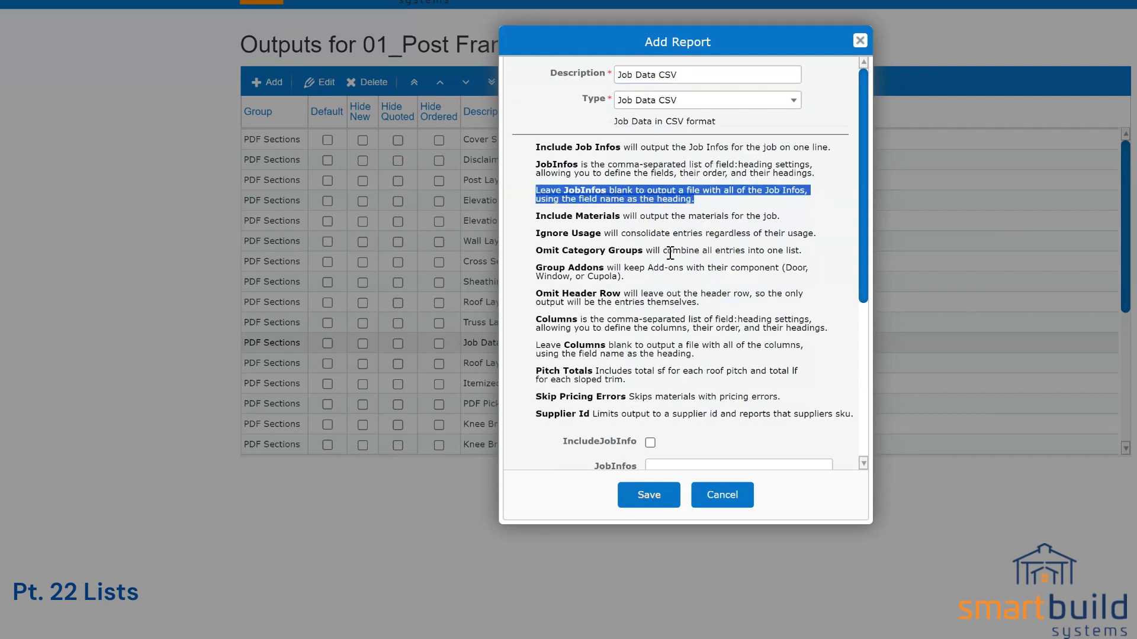
{"action": "left_click", "coordinate": [737, 486]}
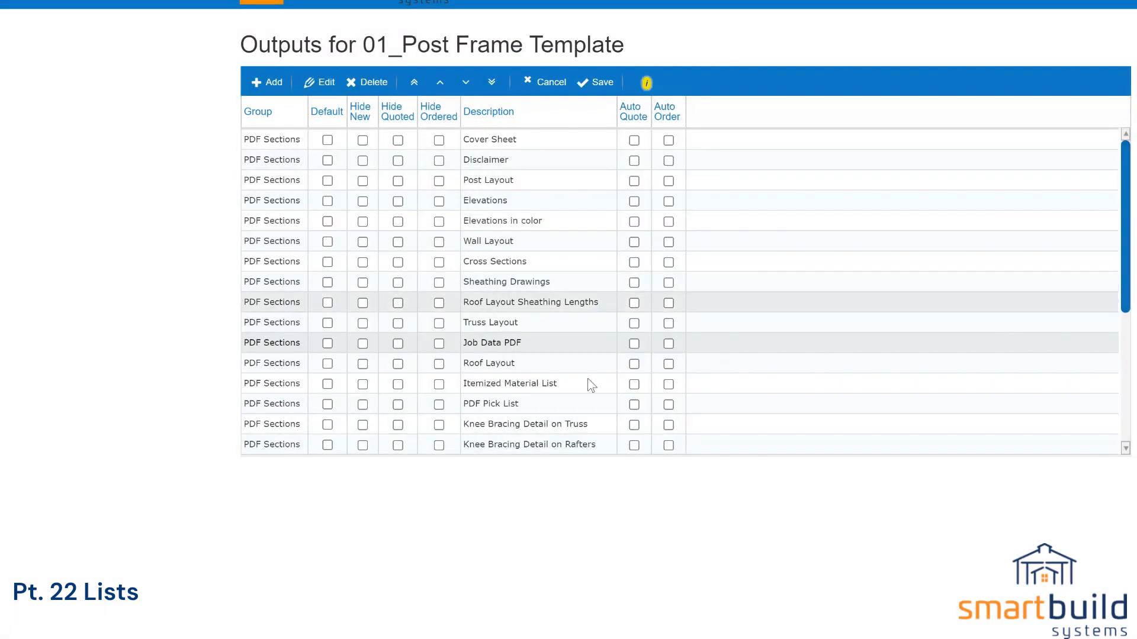
{"action": "scroll", "coordinate": [587, 382], "scroll_direction": "down", "scroll_amount": 5}
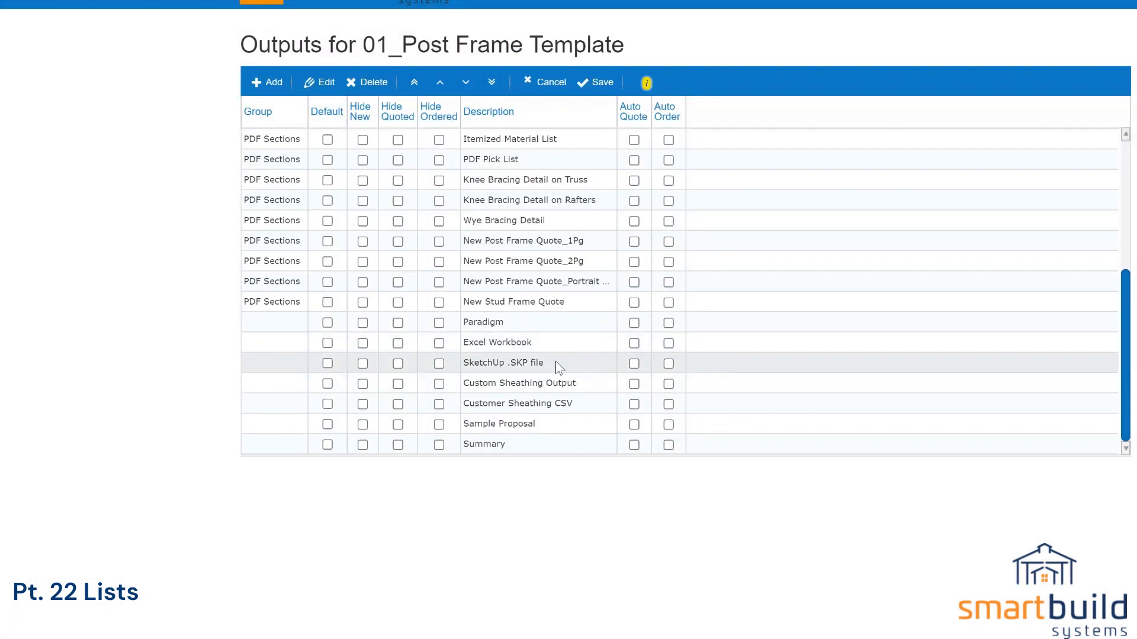
Step: Add a Job Data CSV report output and save it to the template's outputs list
{"action": "left_click", "coordinate": [268, 83]}
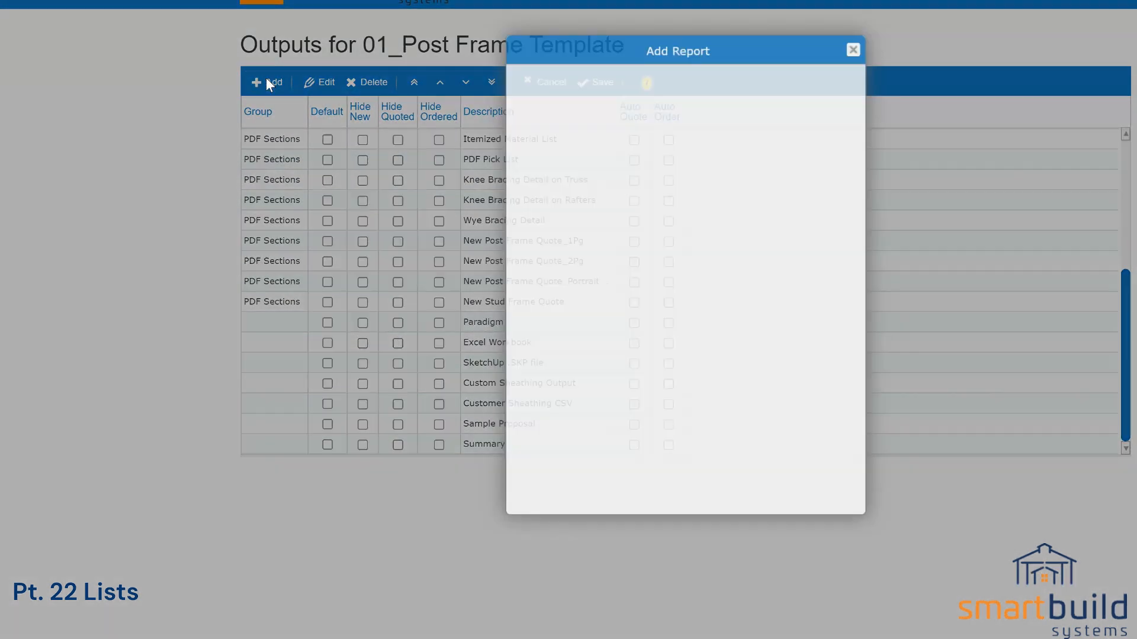
{"action": "left_click", "coordinate": [667, 100]}
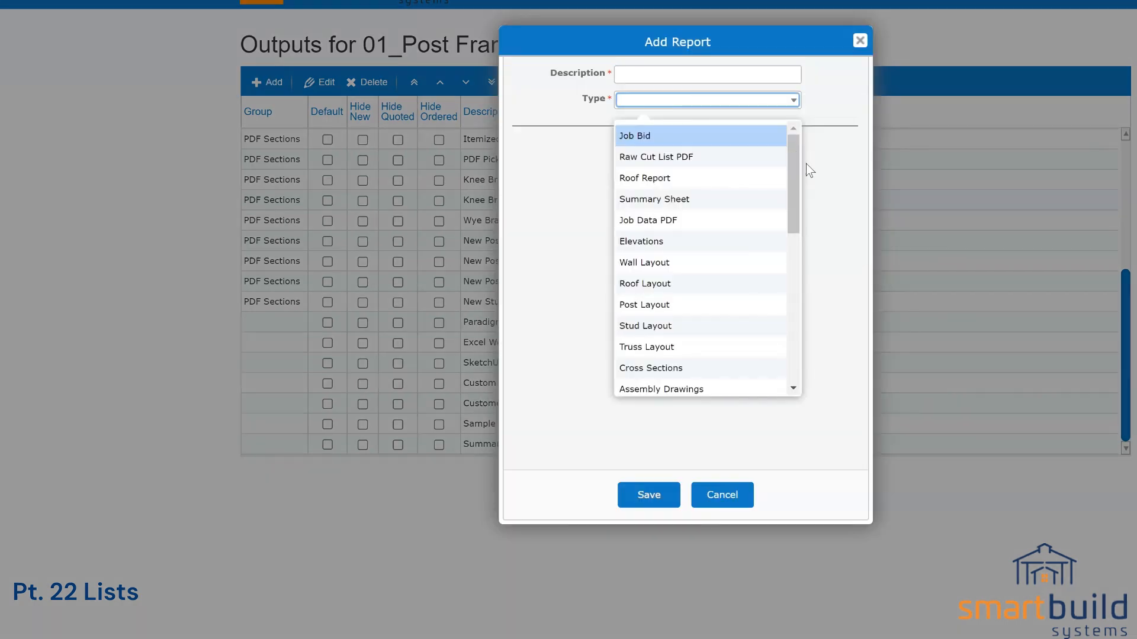
{"action": "left_click_drag", "start_coordinate": [797, 173], "coordinate": [797, 254]}
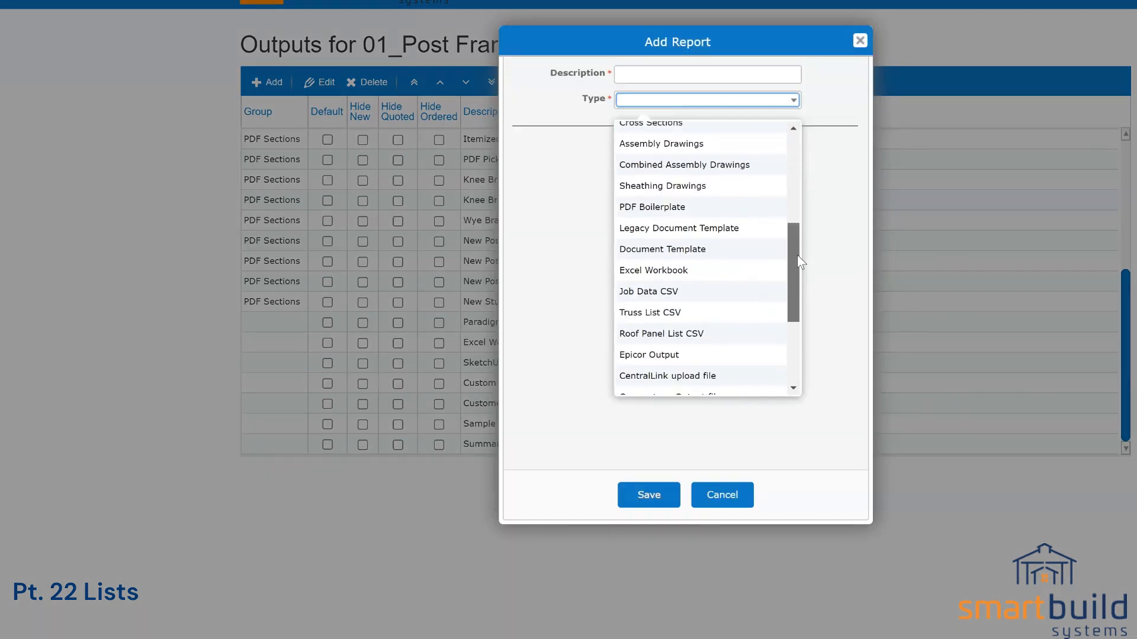
{"action": "left_click", "coordinate": [655, 291]}
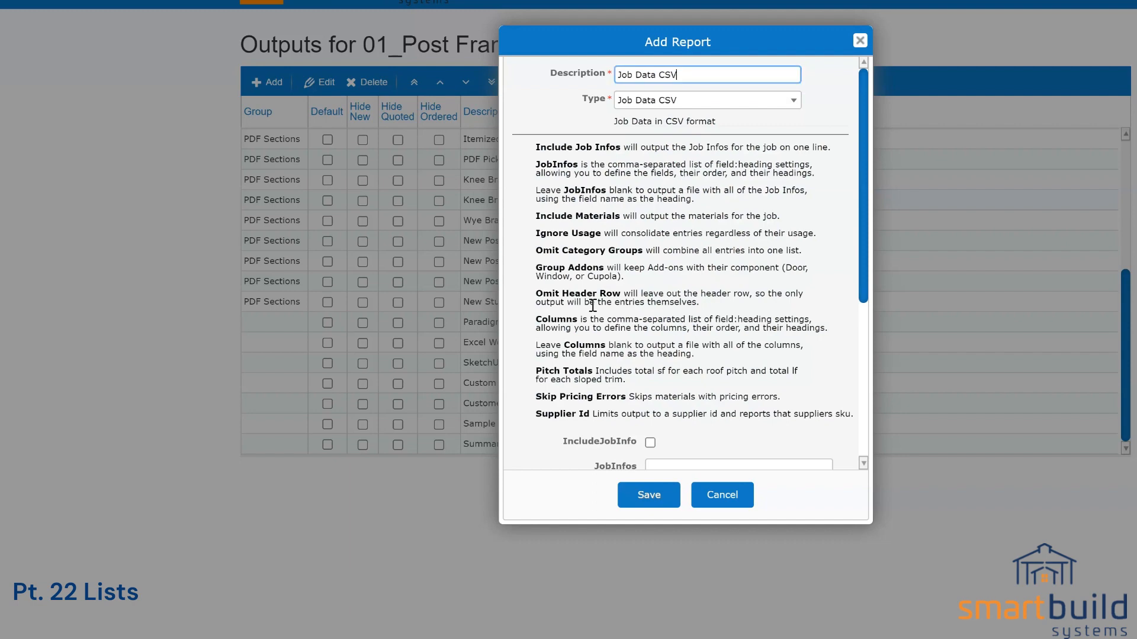
{"action": "scroll", "coordinate": [646, 331], "scroll_direction": "down", "scroll_amount": 5}
{"action": "left_click", "coordinate": [651, 496]}
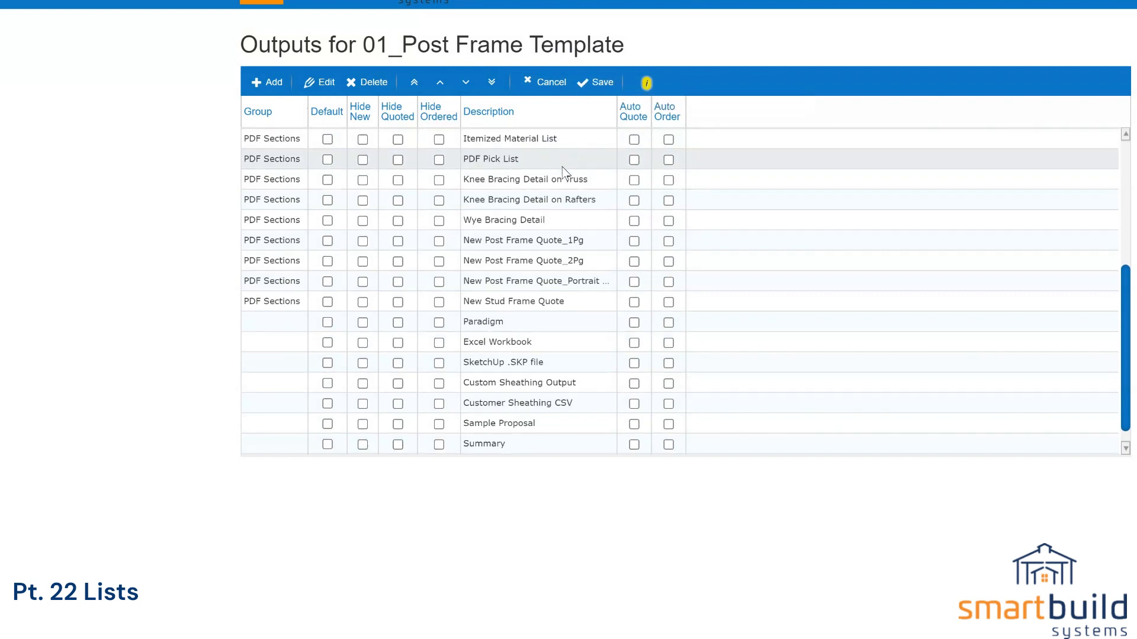
{"action": "scroll", "coordinate": [586, 201], "scroll_direction": "down", "scroll_amount": 1}
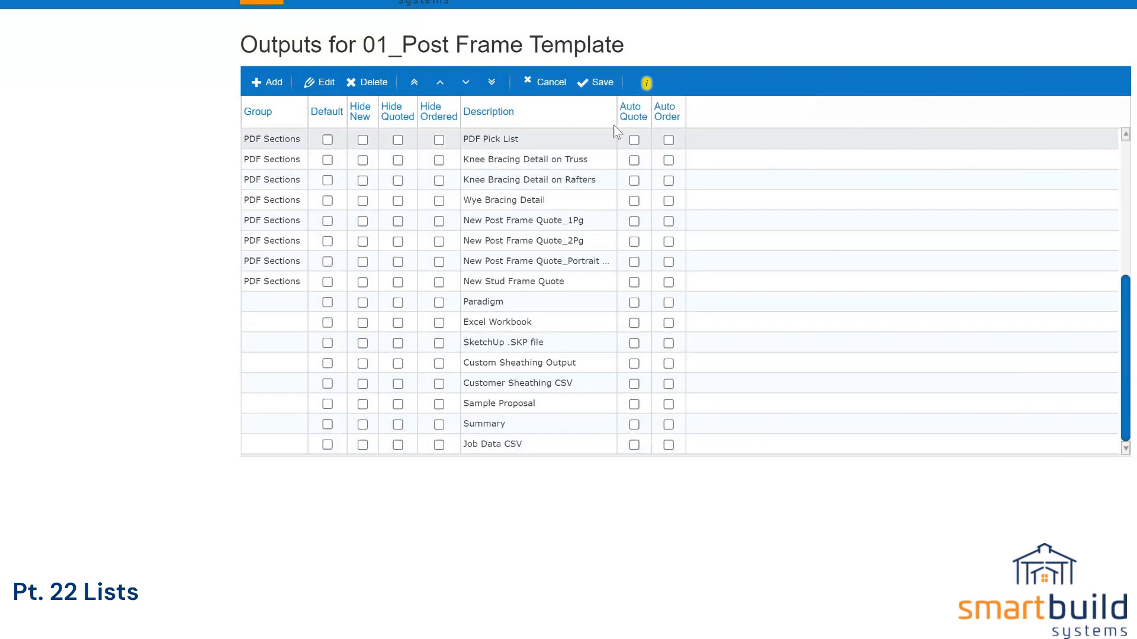
{"action": "left_click", "coordinate": [610, 86]}
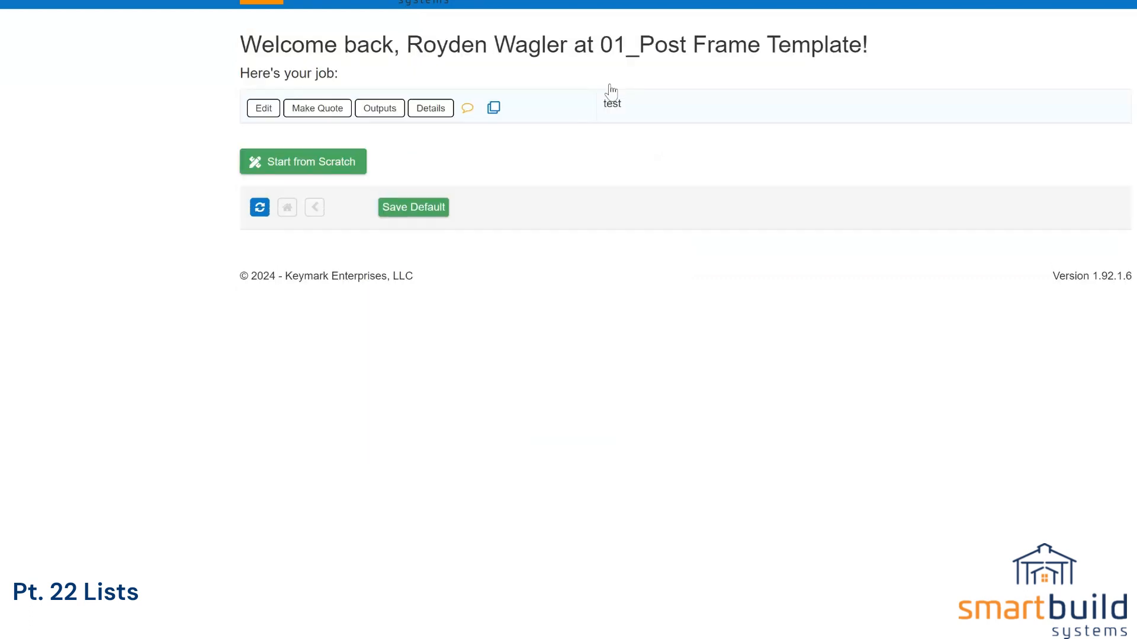
Step: Download the Job Data CSV output for the test job
{"action": "left_click", "coordinate": [384, 112]}
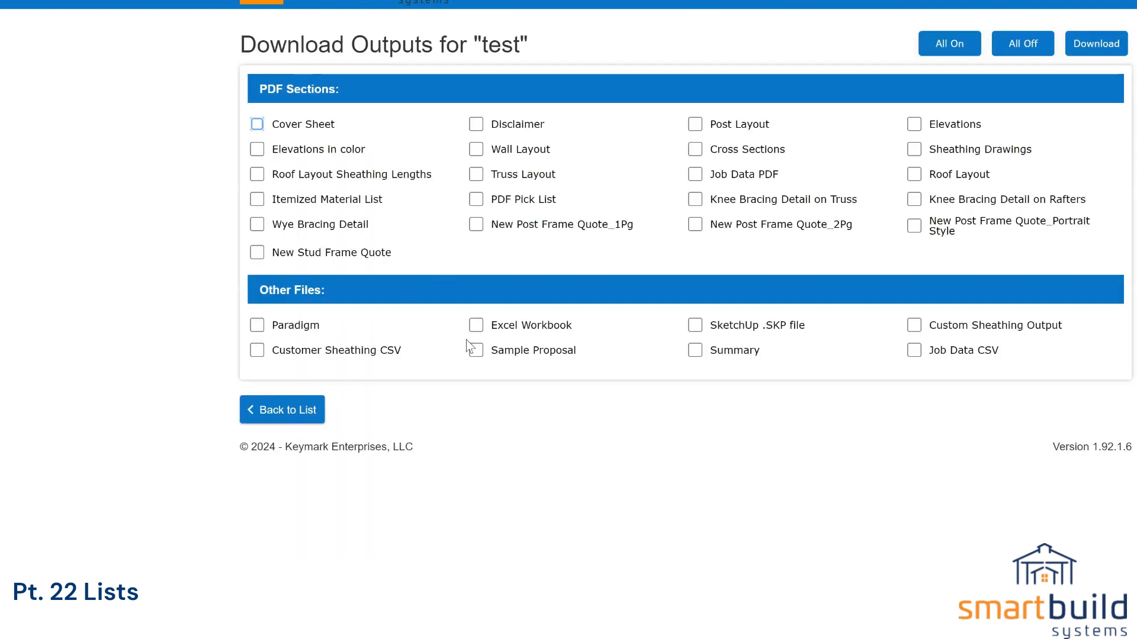
{"action": "left_click", "coordinate": [913, 350]}
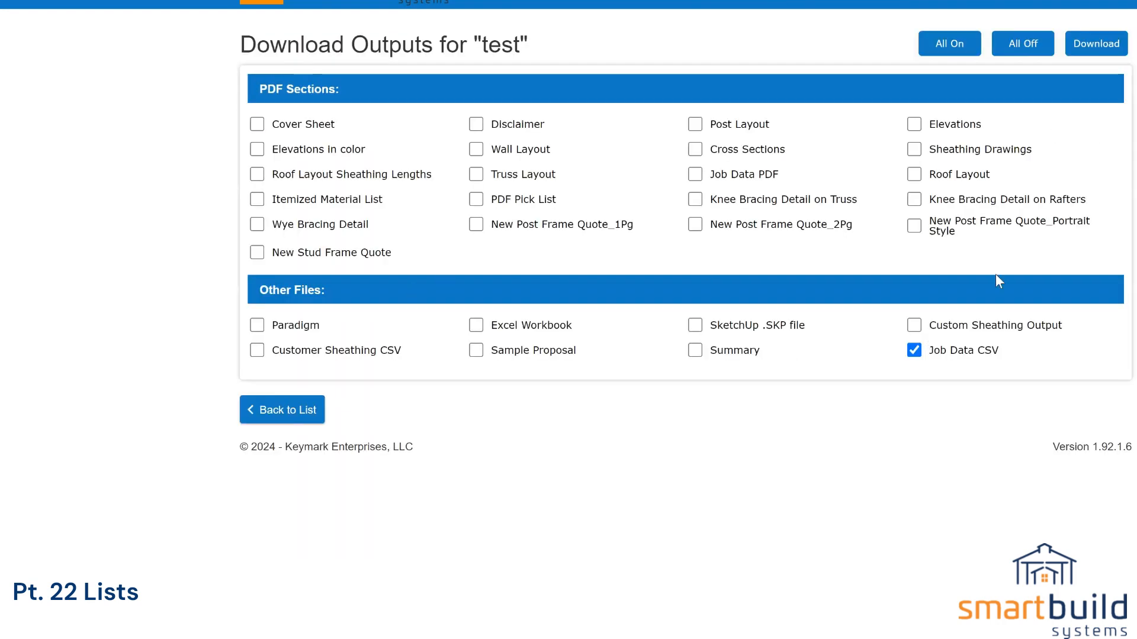
{"action": "left_click", "coordinate": [1099, 48]}
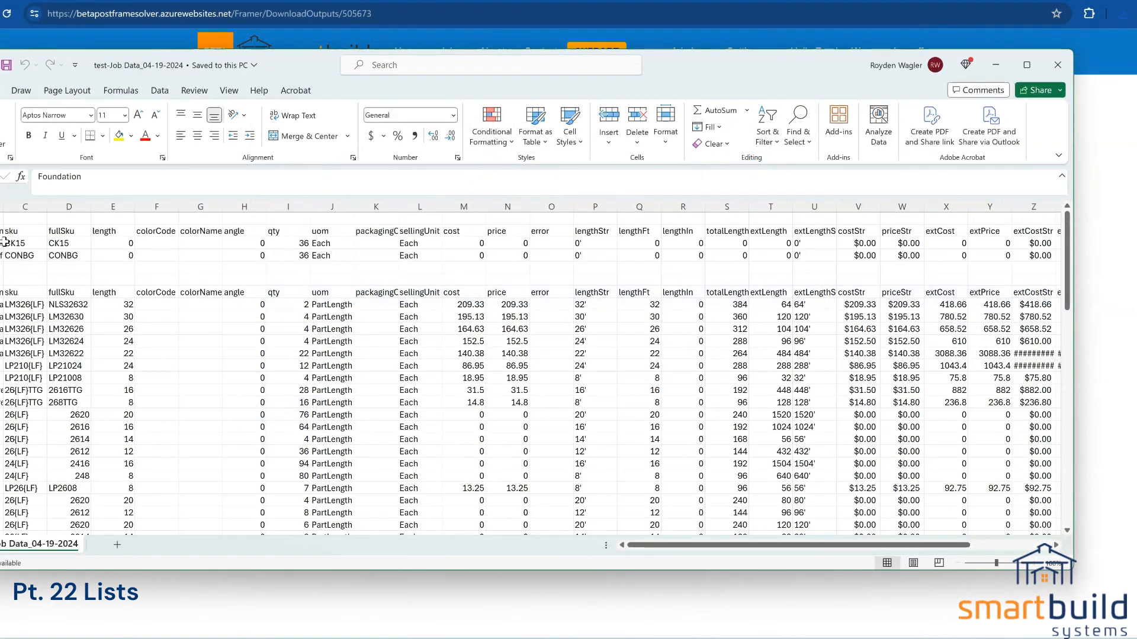
Step: Delete the cost, price and other unneeded columns J through Y, clearing the leftover total columns
{"action": "left_click_drag", "start_coordinate": [685, 74], "coordinate": [756, 62]}
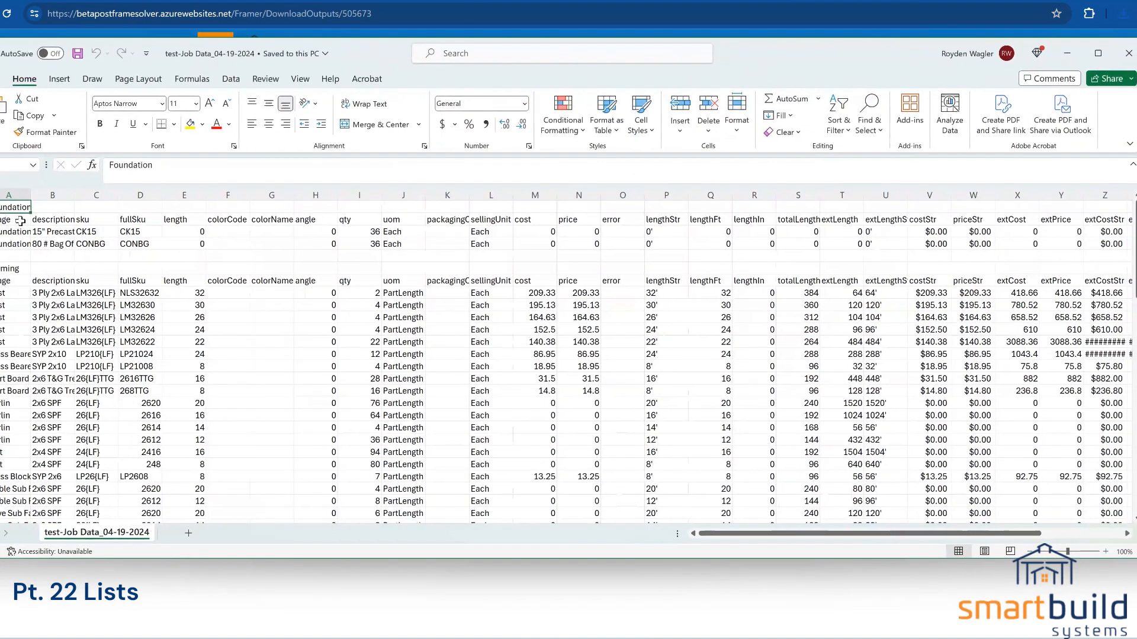
{"action": "left_click_drag", "start_coordinate": [9, 223], "coordinate": [1113, 224]}
{"action": "left_click_drag", "start_coordinate": [879, 533], "coordinate": [763, 540]}
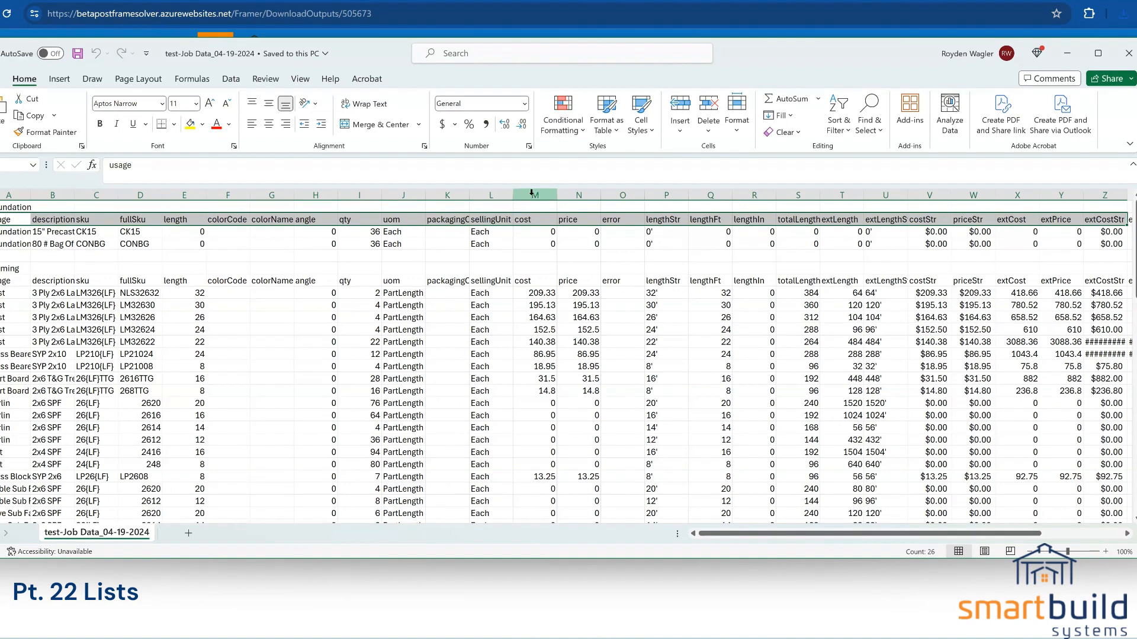
{"action": "left_click_drag", "start_coordinate": [523, 195], "coordinate": [591, 197]}
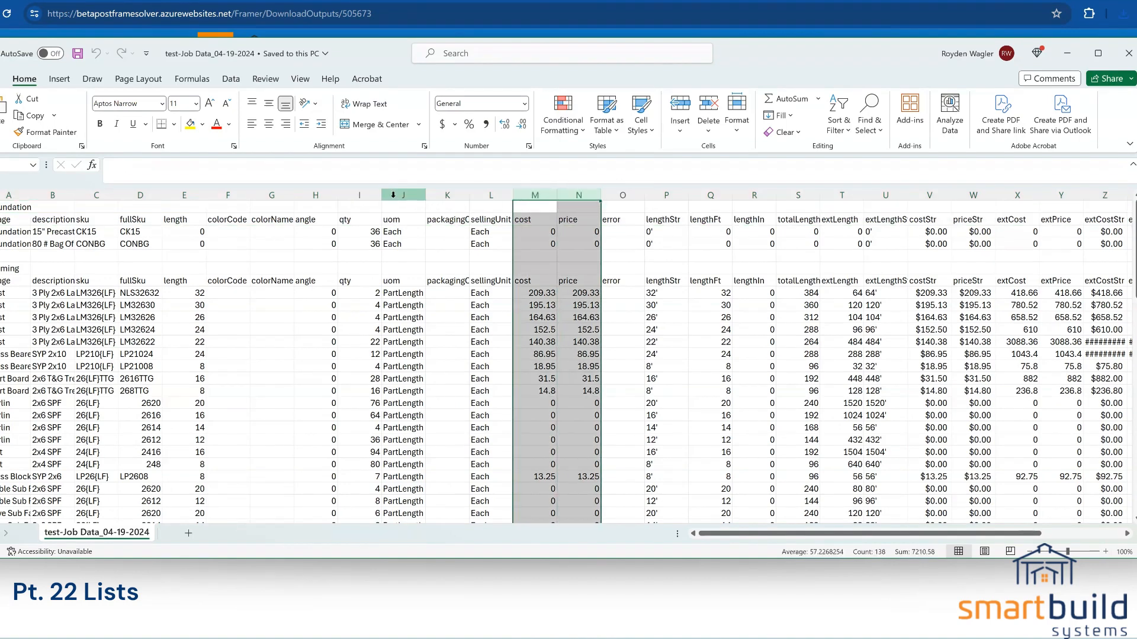
{"action": "left_click_drag", "start_coordinate": [393, 196], "coordinate": [619, 195]}
{"action": "right_click", "coordinate": [620, 195]}
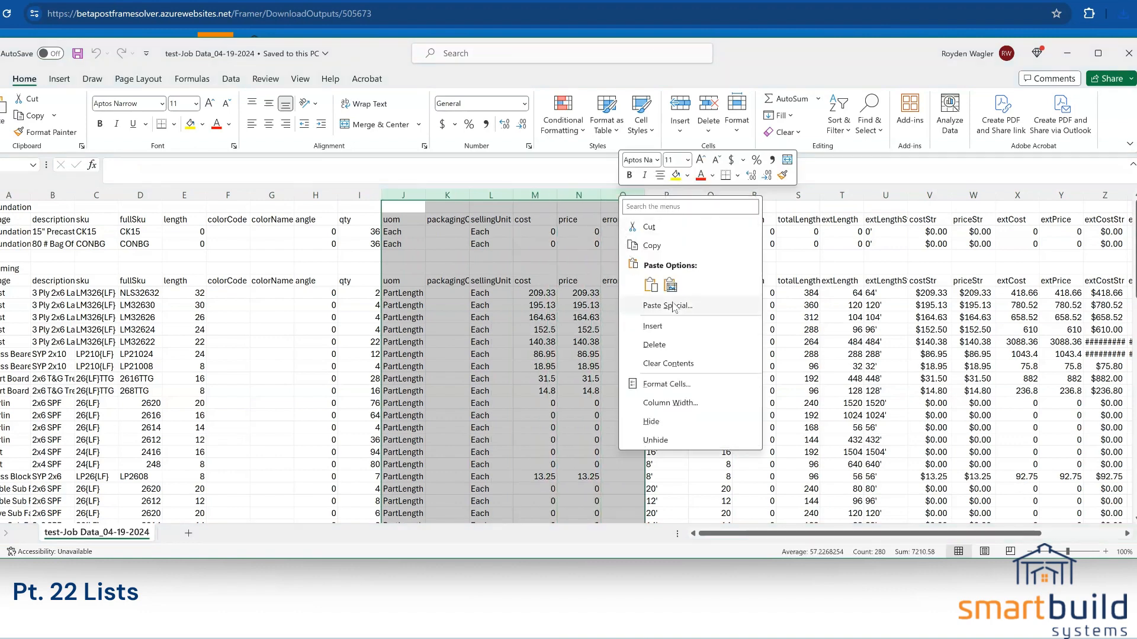
{"action": "left_click", "coordinate": [655, 345]}
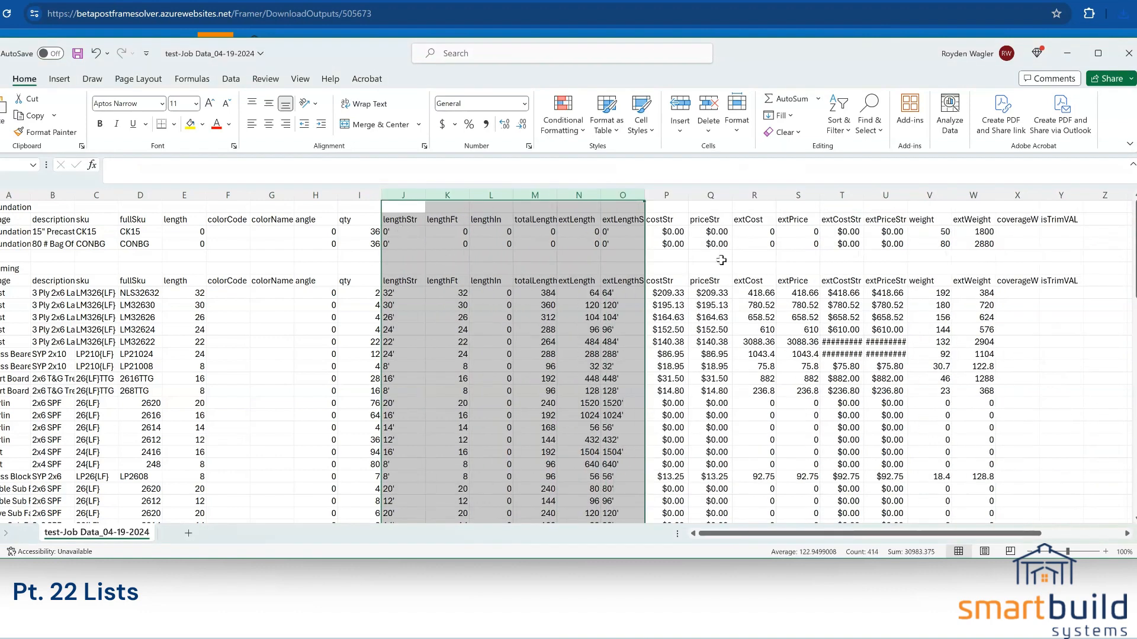
{"action": "left_click_drag", "start_coordinate": [672, 194], "coordinate": [1057, 195]}
{"action": "right_click", "coordinate": [1057, 196]}
{"action": "left_click", "coordinate": [965, 342]}
{"action": "left_click", "coordinate": [546, 194]}
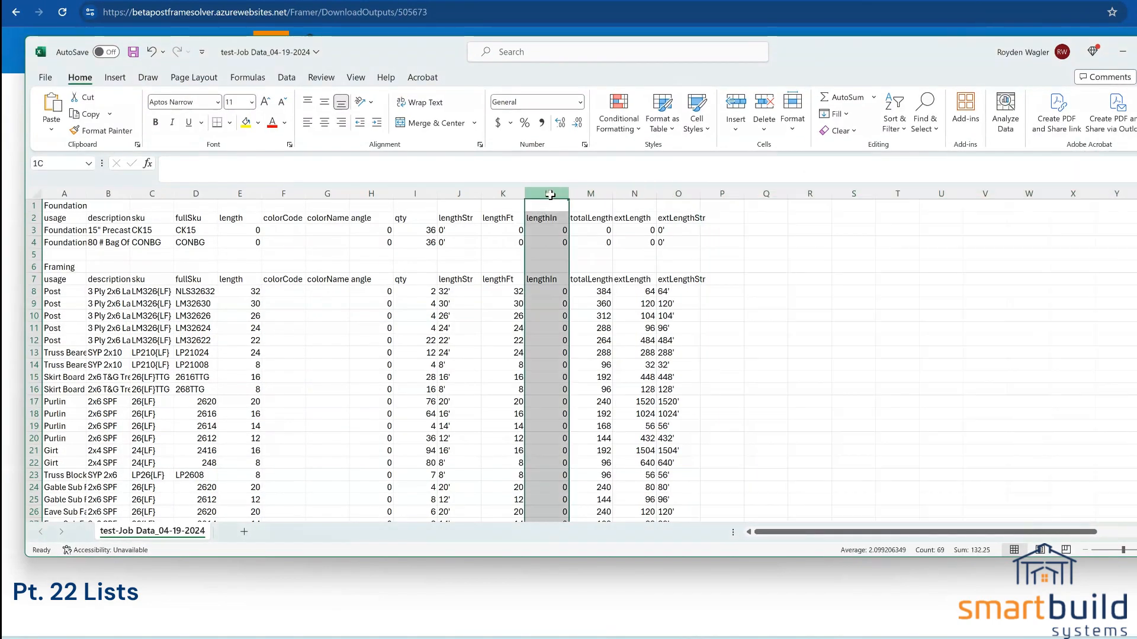
{"action": "left_click_drag", "start_coordinate": [590, 193], "coordinate": [722, 193]}
{"action": "key", "text": "Delete"}
Step: Delete the lengthStr, colorName, angle, length and sku columns, leaving columns A through G
{"action": "right_click", "coordinate": [468, 194]}
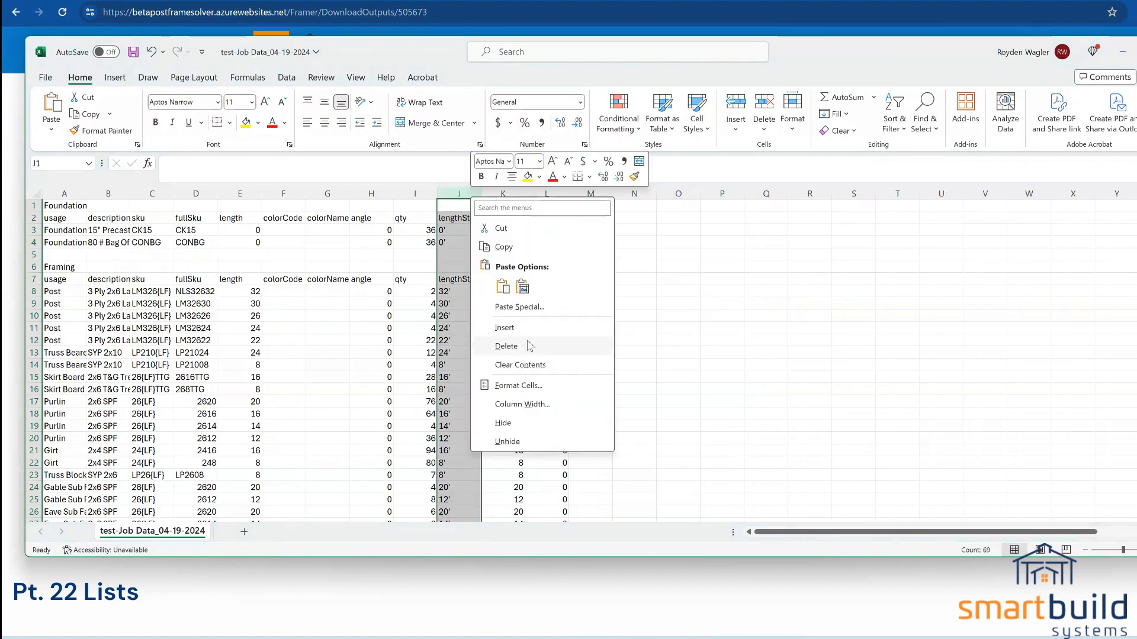
{"action": "left_click", "coordinate": [509, 347]}
{"action": "left_click_drag", "start_coordinate": [388, 191], "coordinate": [335, 189]}
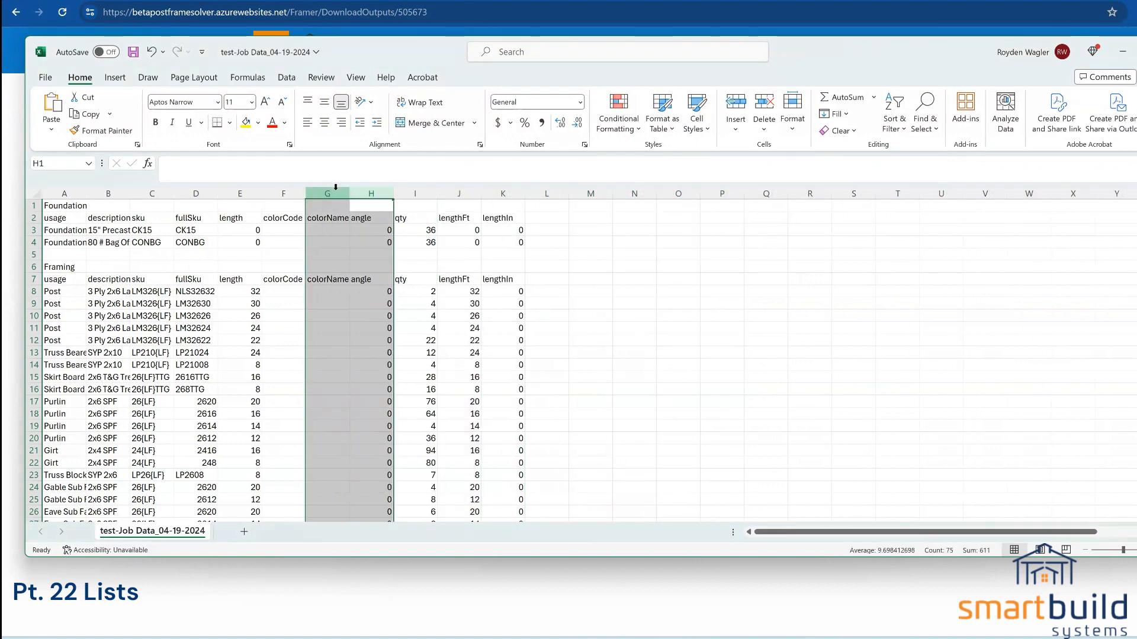
{"action": "right_click", "coordinate": [334, 189]}
{"action": "left_click", "coordinate": [365, 342]}
{"action": "right_click", "coordinate": [245, 193]}
{"action": "left_click", "coordinate": [287, 343]}
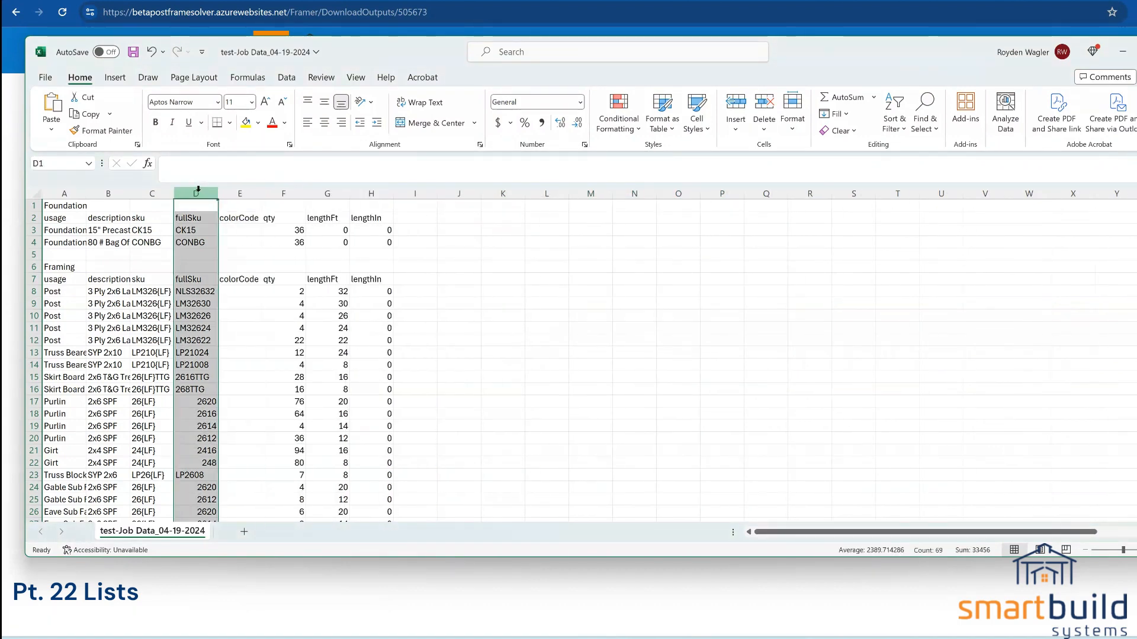
{"action": "right_click", "coordinate": [152, 194]}
{"action": "left_click", "coordinate": [193, 342]}
{"action": "left_click", "coordinate": [108, 194]}
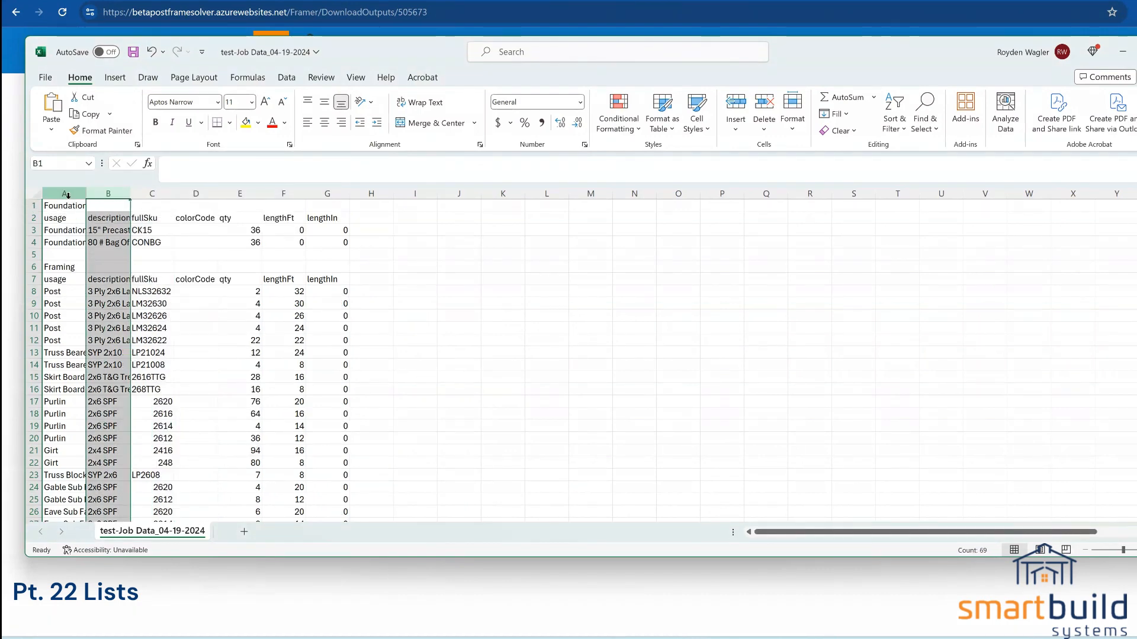
{"action": "left_click_drag", "start_coordinate": [71, 194], "coordinate": [343, 202]}
Step: Copy the remaining column headings in A2:G2
{"action": "left_click_drag", "start_coordinate": [57, 222], "coordinate": [329, 221]}
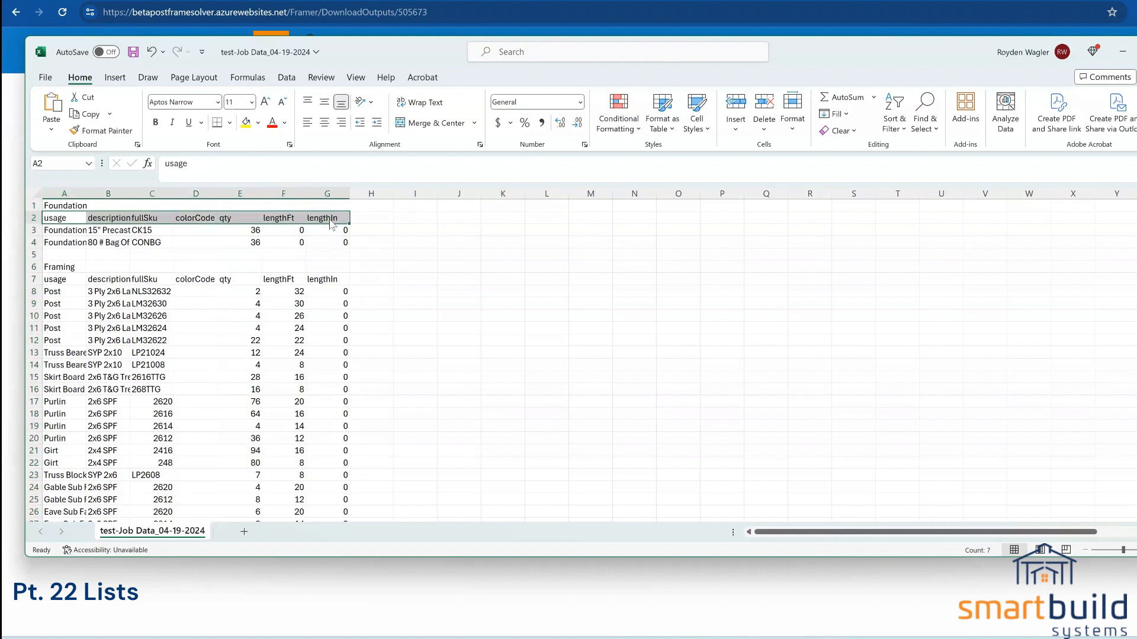
{"action": "right_click", "coordinate": [330, 219]}
{"action": "left_click", "coordinate": [373, 249]}
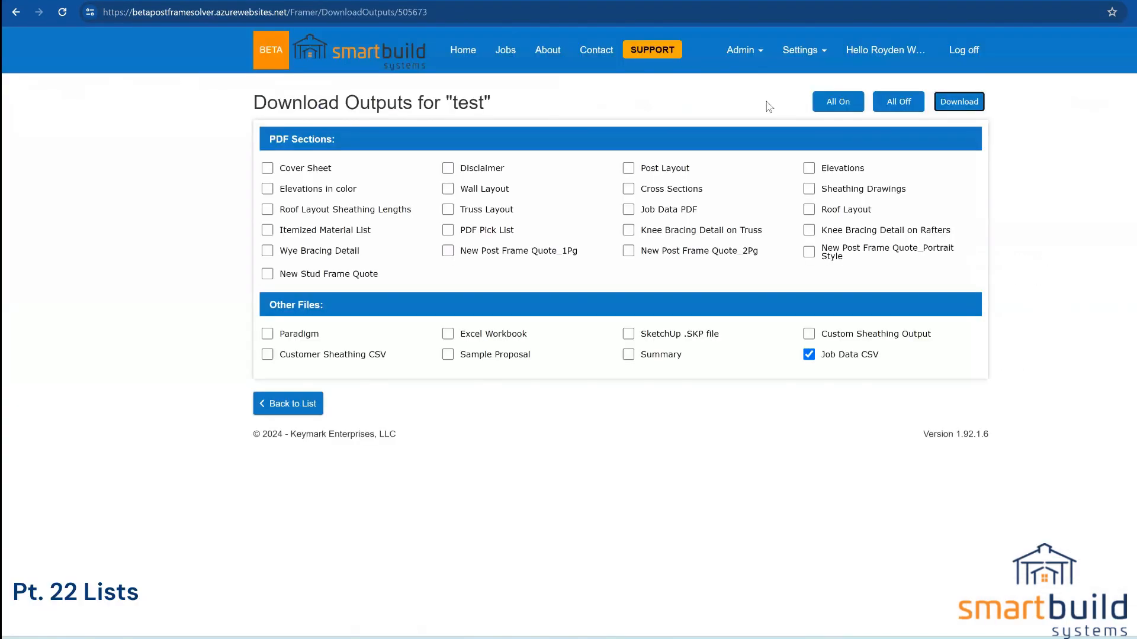
Step: Go to the Outputs setup page and glance at the Job Data CSV report settings
{"action": "left_click", "coordinate": [800, 50]}
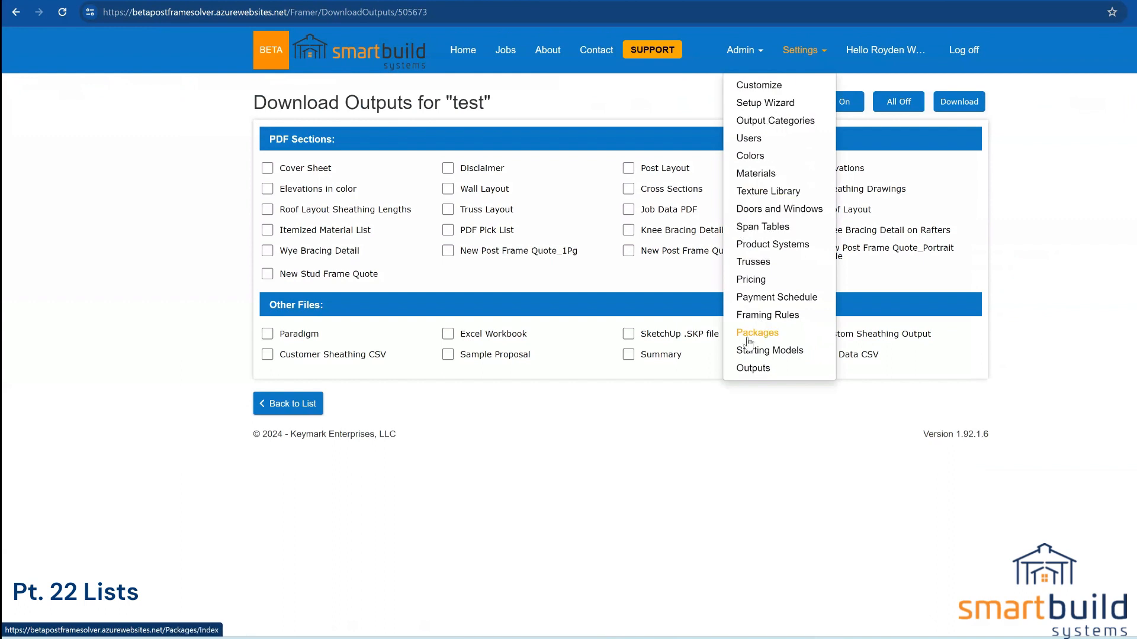
{"action": "left_click", "coordinate": [750, 368]}
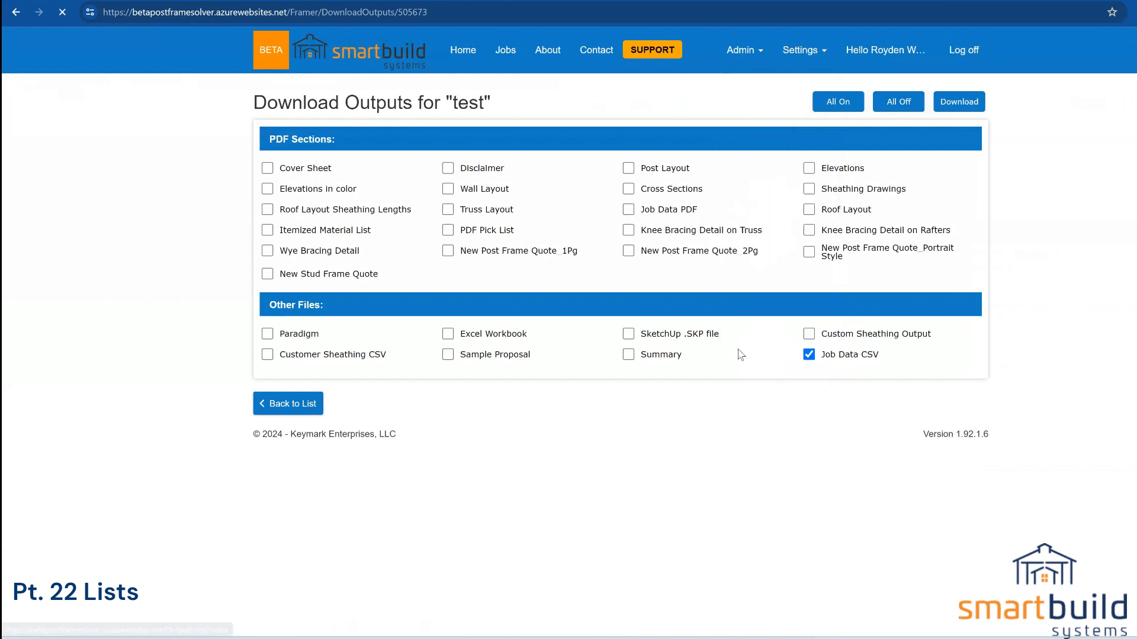
{"action": "scroll", "coordinate": [491, 427], "scroll_direction": "down", "scroll_amount": 4}
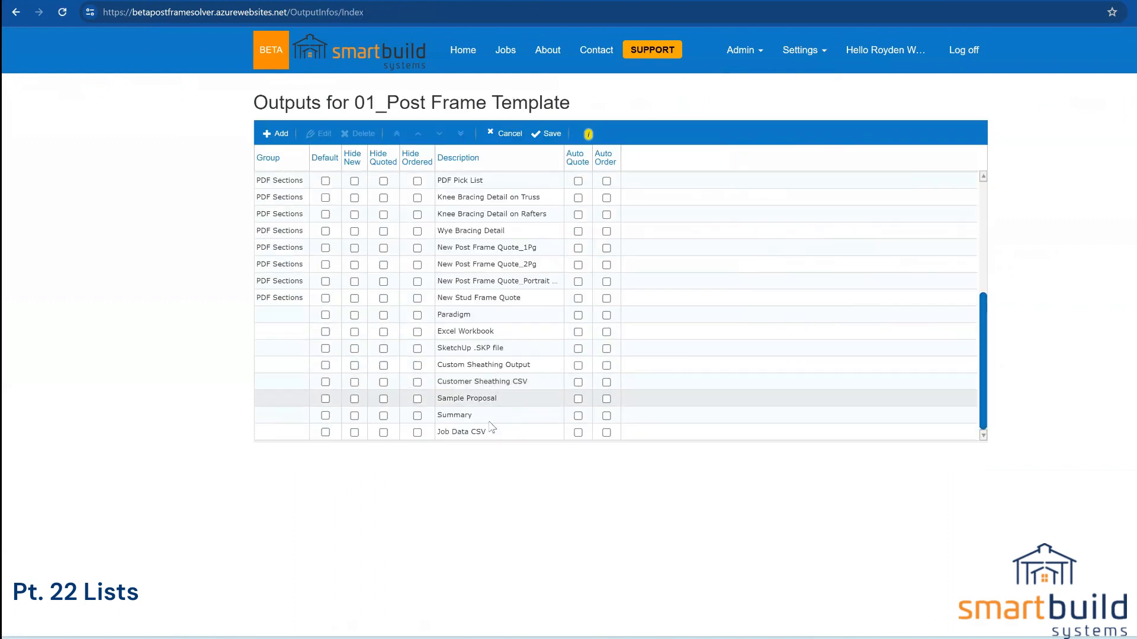
{"action": "double_click", "coordinate": [474, 432]}
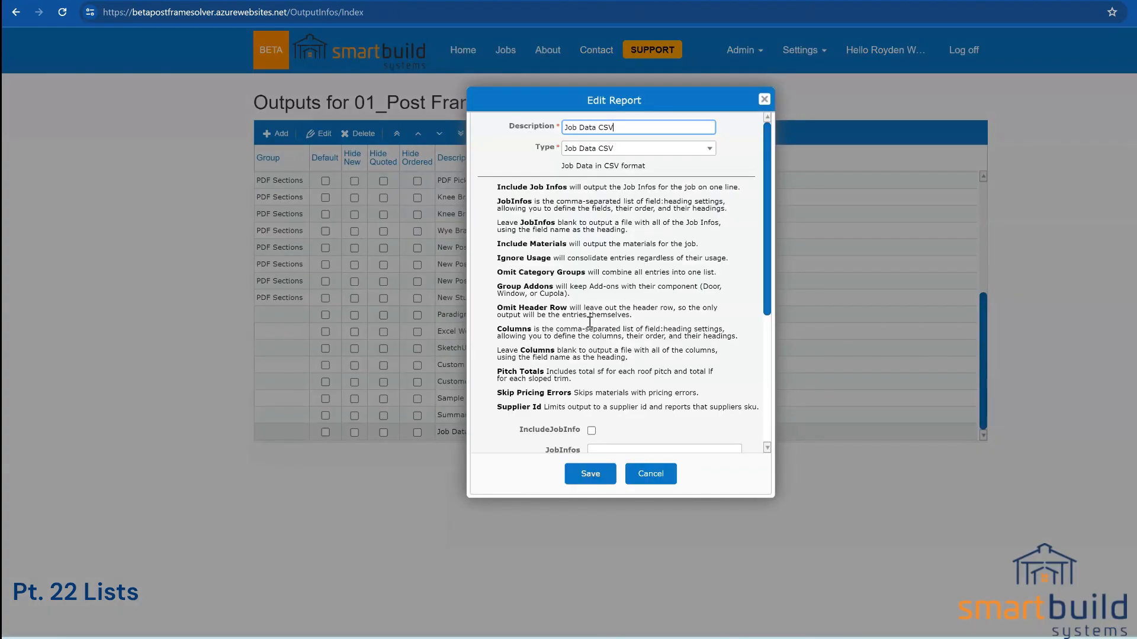
{"action": "key", "text": "Return"}
Step: In the Paradigm report's Columns, add the SKU and Description headings after fullSku and description
{"action": "double_click", "coordinate": [466, 319]}
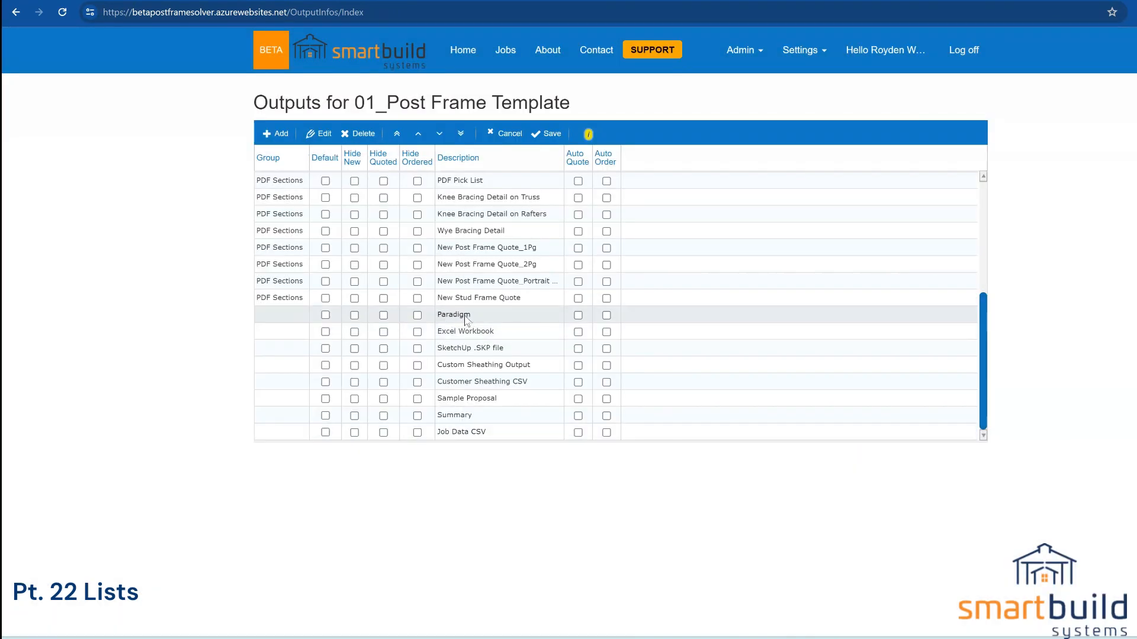
{"action": "scroll", "coordinate": [612, 342], "scroll_direction": "down", "scroll_amount": 4}
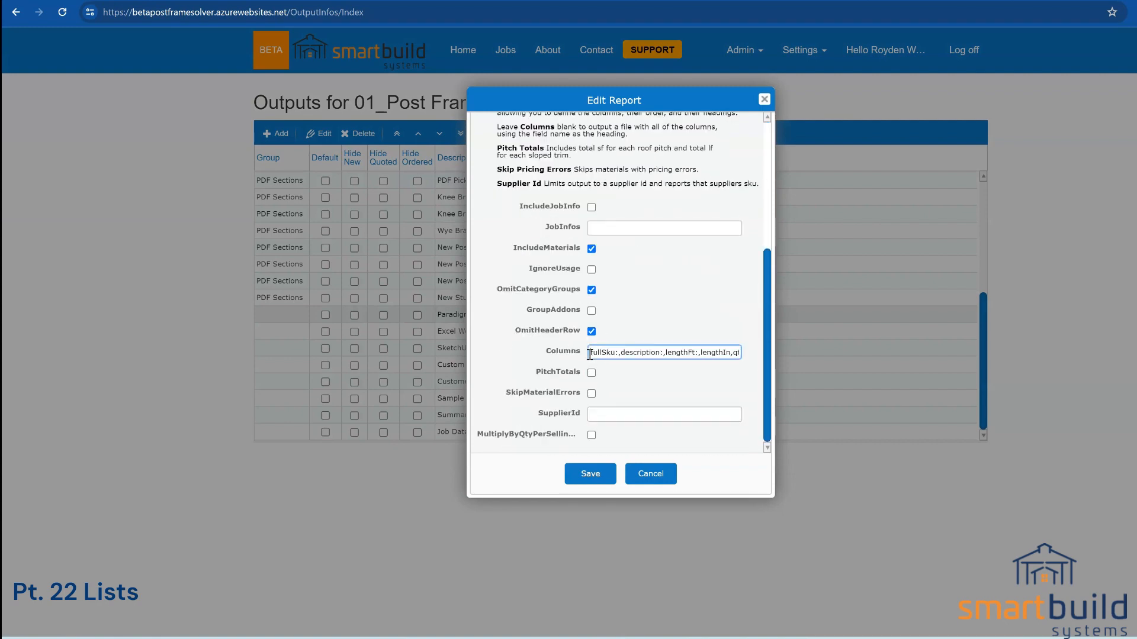
{"action": "left_click_drag", "start_coordinate": [592, 354], "coordinate": [741, 354]}
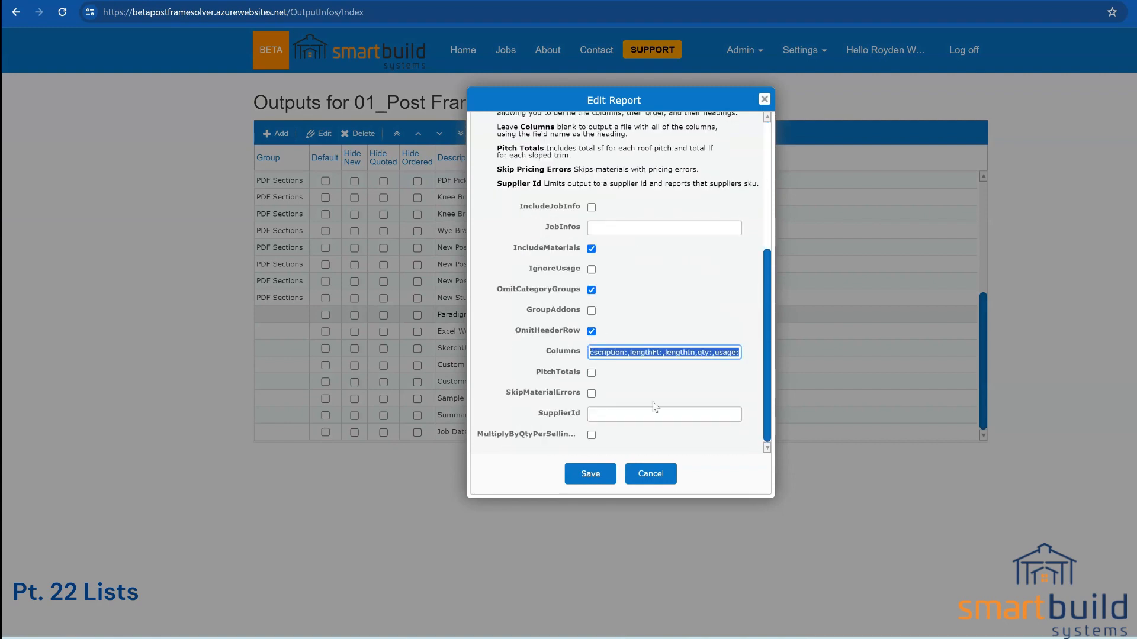
{"action": "mouse_move", "coordinate": [765, 408]}
{"action": "left_mouse_down"}
{"action": "mouse_move", "coordinate": [766, 378]}
{"action": "mouse_move", "coordinate": [764, 407]}
{"action": "left_mouse_up"}
{"action": "left_click", "coordinate": [579, 354]}
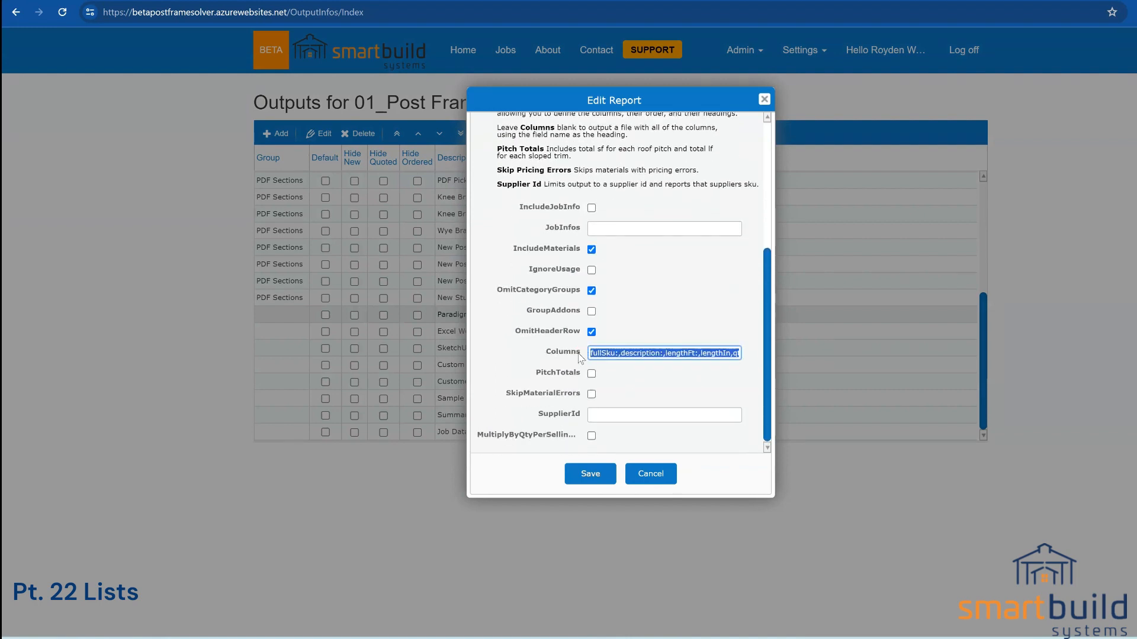
{"action": "left_click", "coordinate": [622, 354]}
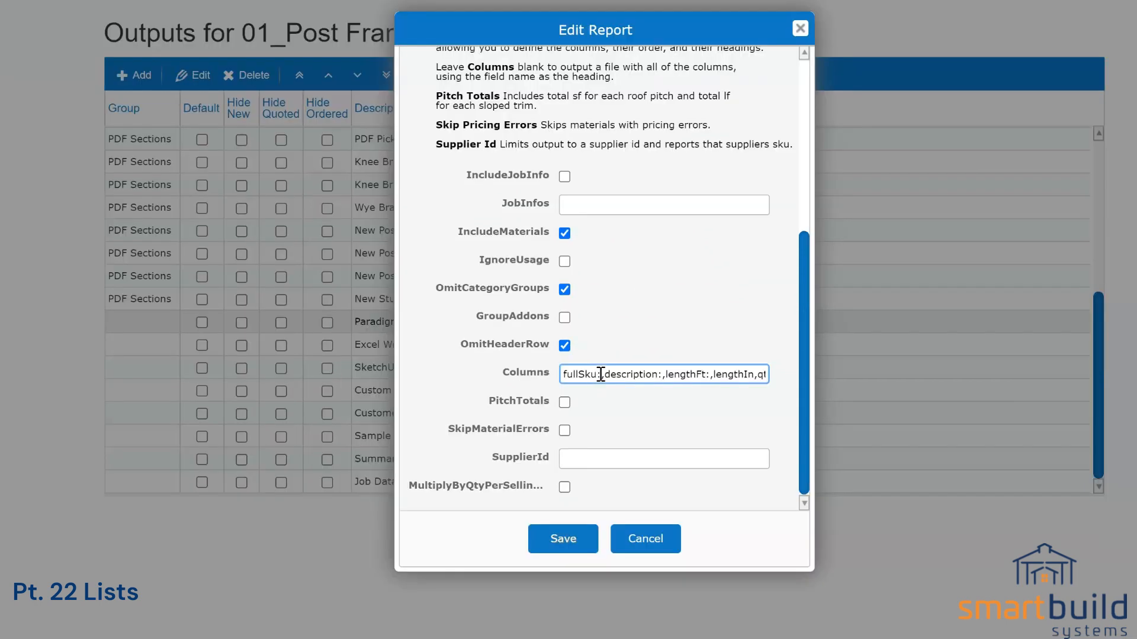
{"action": "double_click", "coordinate": [583, 374]}
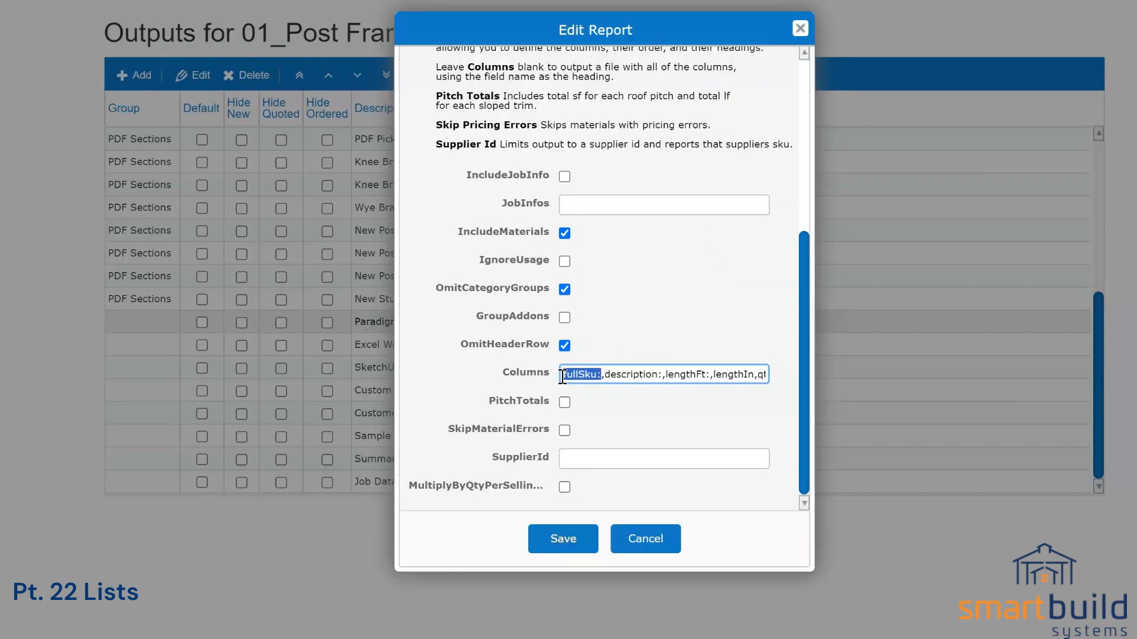
{"action": "left_click", "coordinate": [596, 375]}
{"action": "type", "text": "SKU"}
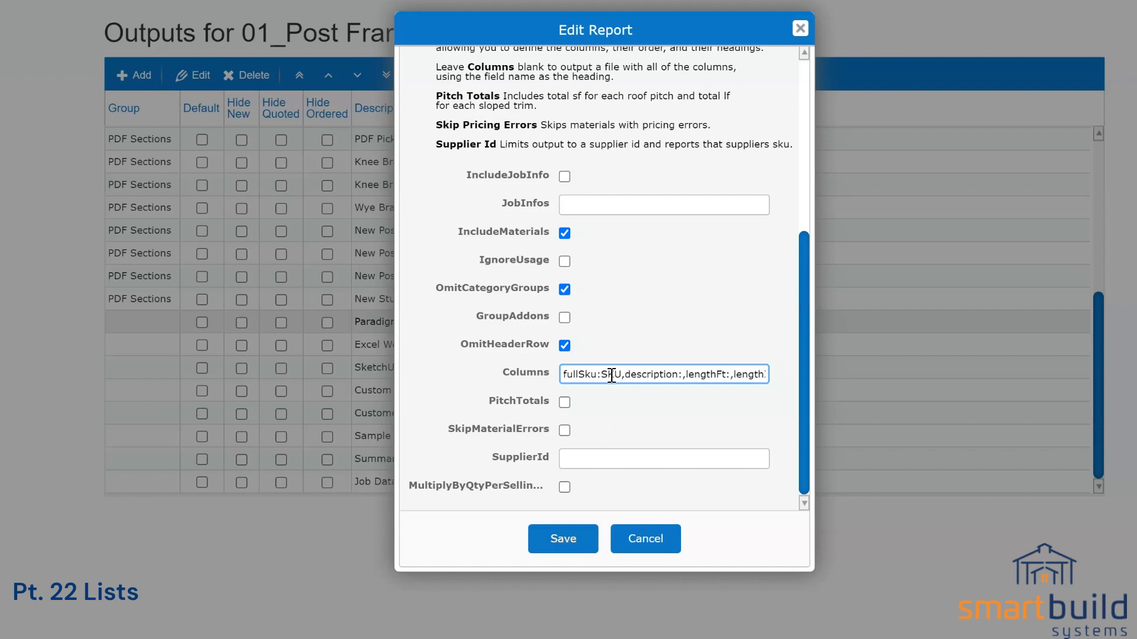
{"action": "left_click", "coordinate": [682, 374]}
{"action": "type", "text": "Description"}
{"action": "left_click_drag", "start_coordinate": [736, 374], "coordinate": [764, 377]}
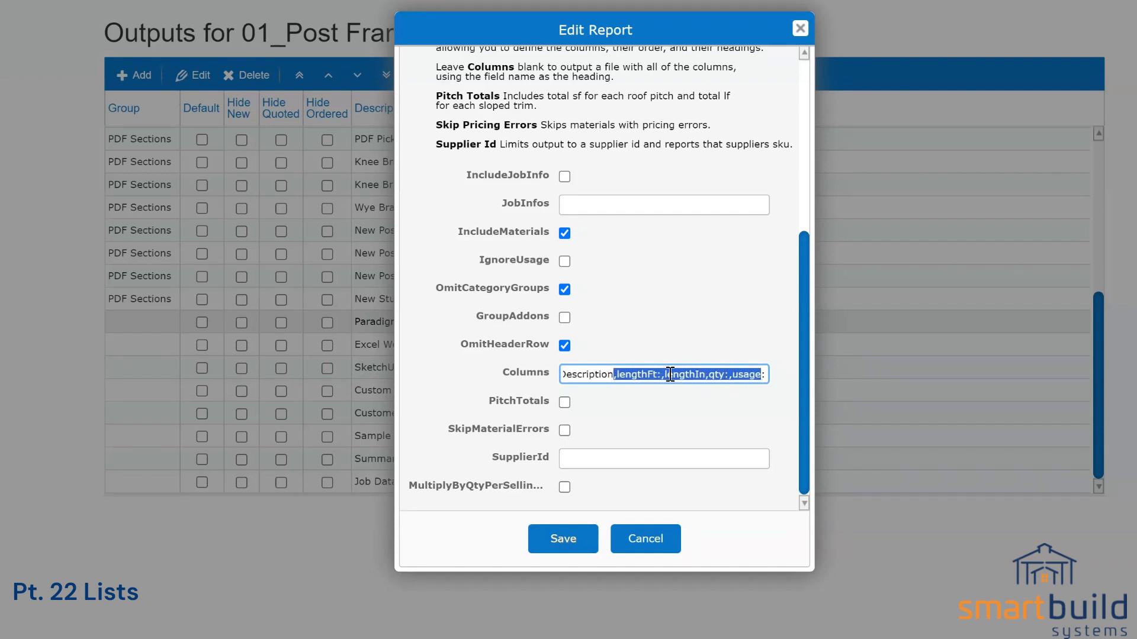
Step: Add the FT, IN, QTY and USAGE headings after lengthFt, lengthIn, qty and usage
{"action": "left_click", "coordinate": [662, 374]}
{"action": "type", "text": "FT"}
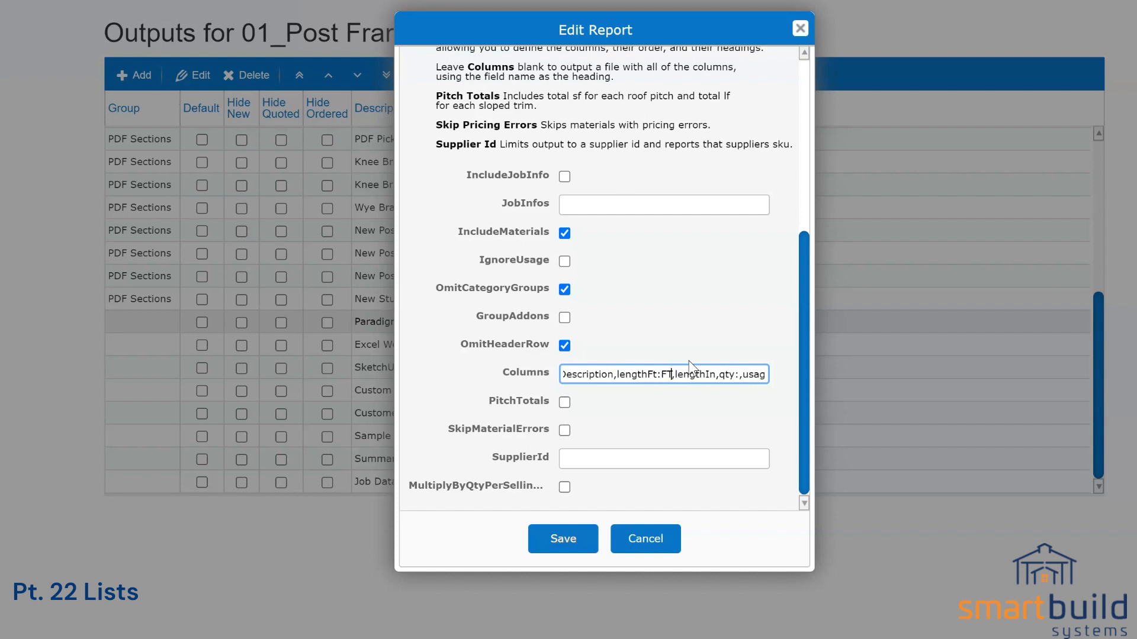
{"action": "left_click", "coordinate": [717, 376]}
{"action": "type", "text": ":"}
{"action": "type", "text": "IN"}
{"action": "type", "text": "TY"}
{"action": "left_click_drag", "start_coordinate": [752, 376], "coordinate": [776, 375]}
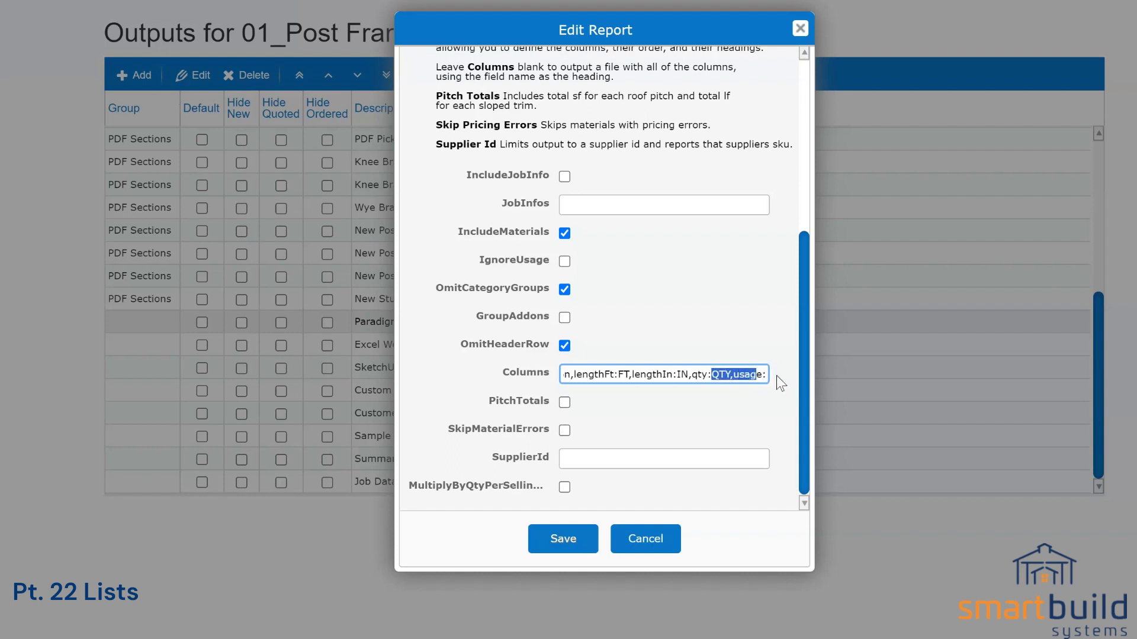
{"action": "left_click", "coordinate": [766, 375]}
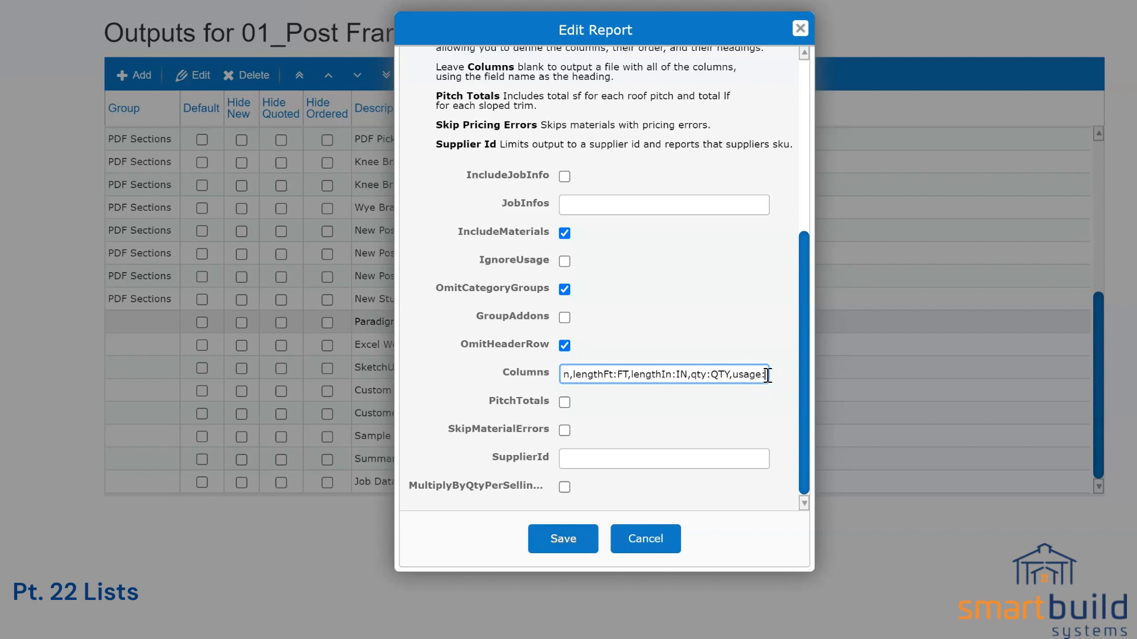
{"action": "type", "text": "USAGE"}
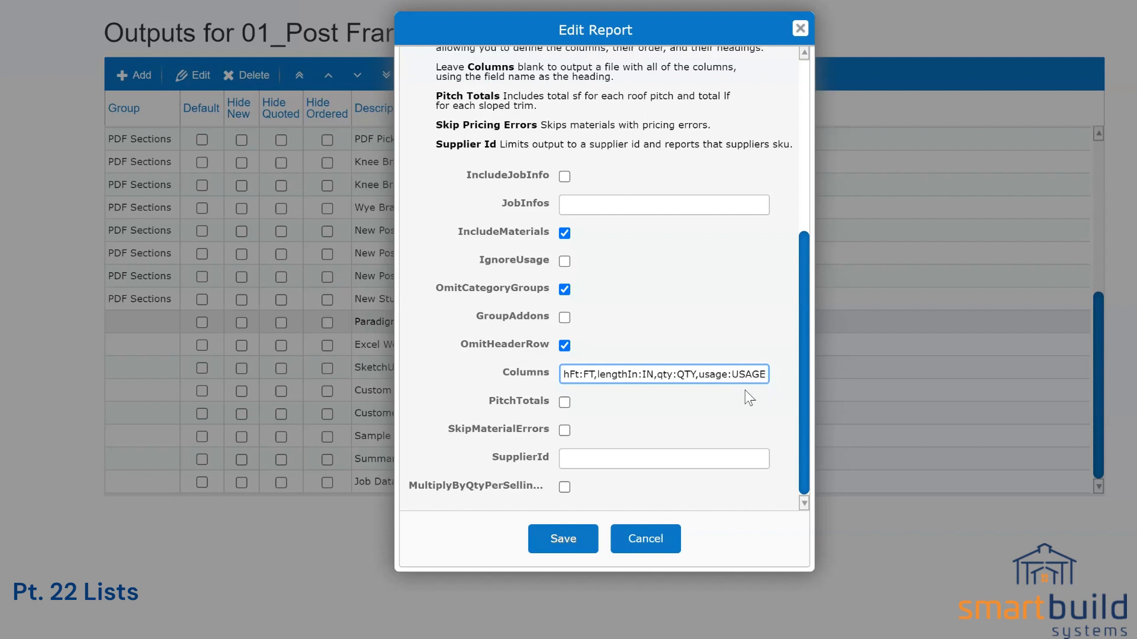
Step: Check the new column headings and save the Paradigm report settings
{"action": "triple_click", "coordinate": [687, 374]}
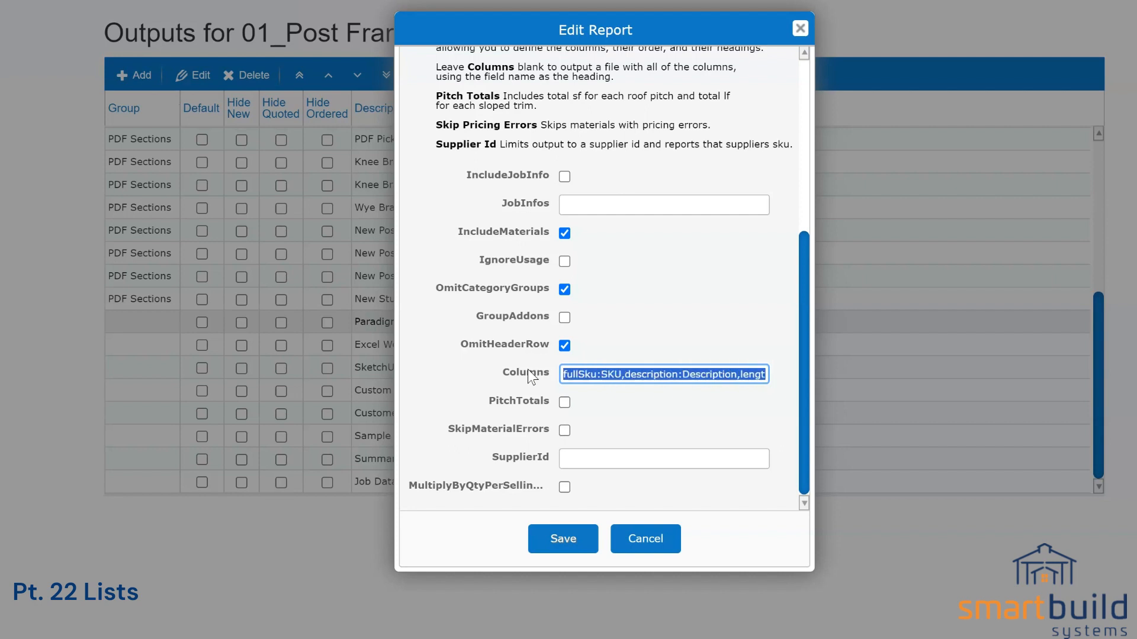
{"action": "left_click", "coordinate": [584, 374]}
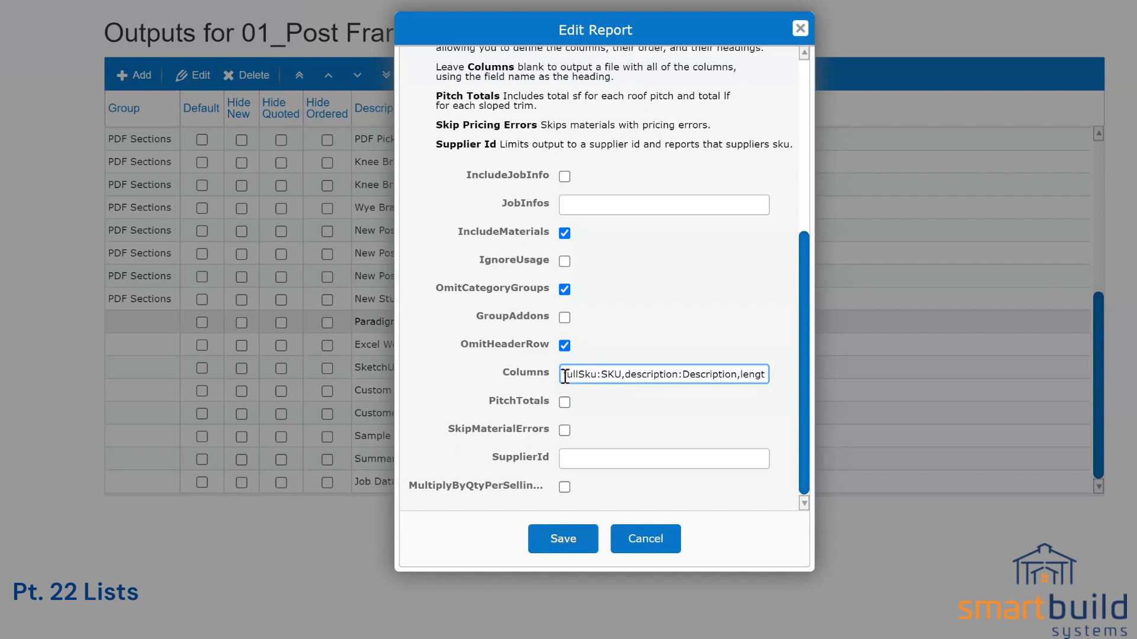
{"action": "double_click", "coordinate": [605, 374]}
{"action": "left_click", "coordinate": [627, 380]}
{"action": "left_click_drag", "start_coordinate": [627, 377], "coordinate": [676, 374]}
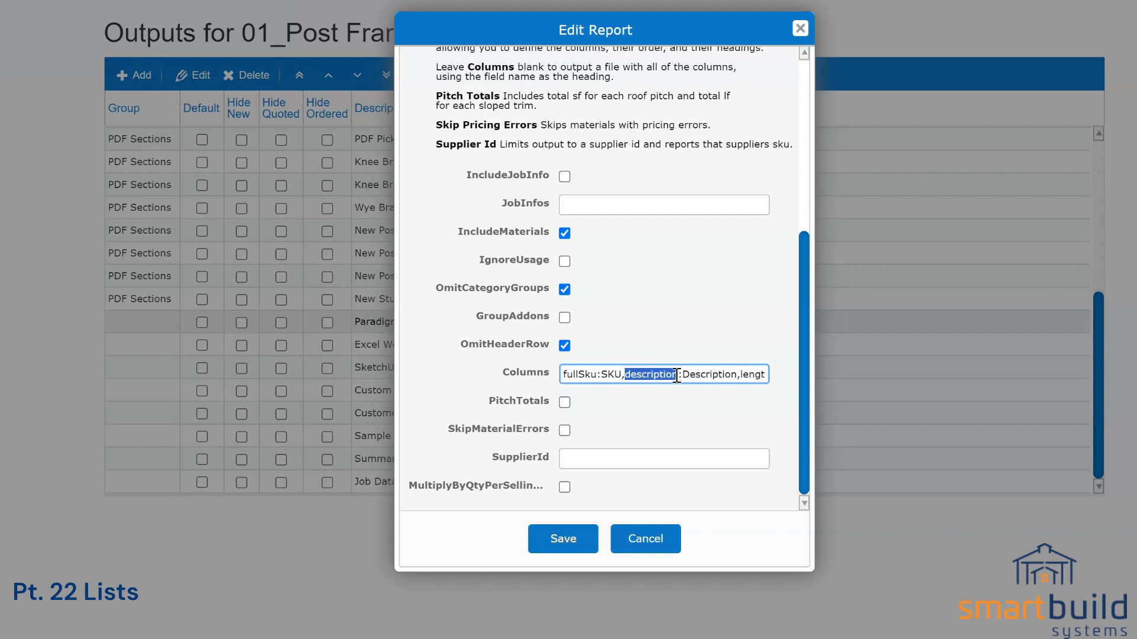
{"action": "left_click", "coordinate": [682, 376]}
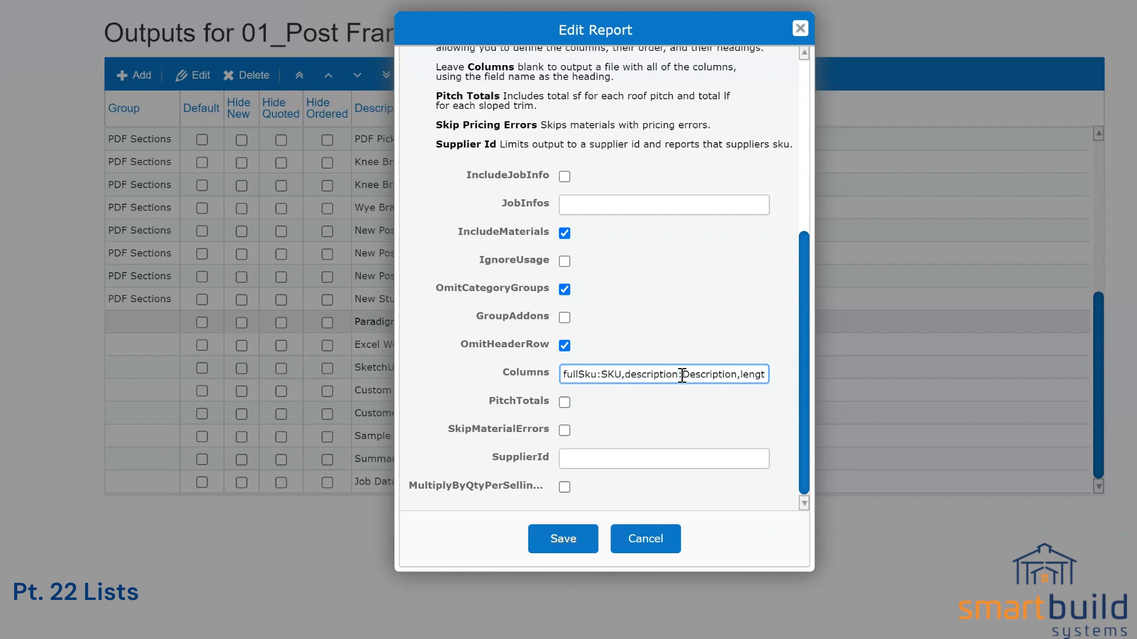
{"action": "left_click_drag", "start_coordinate": [682, 375], "coordinate": [737, 374]}
{"action": "left_click", "coordinate": [565, 539]}
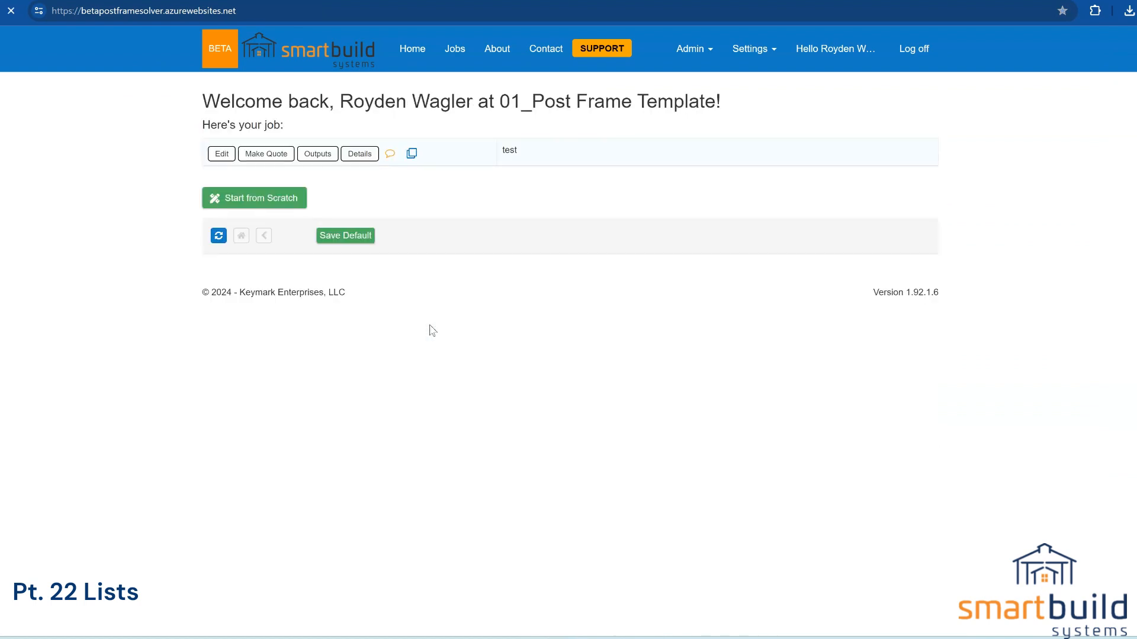
Step: Download only the Paradigm output for the test job, leaving Job Data CSV unticked
{"action": "left_click", "coordinate": [323, 160]}
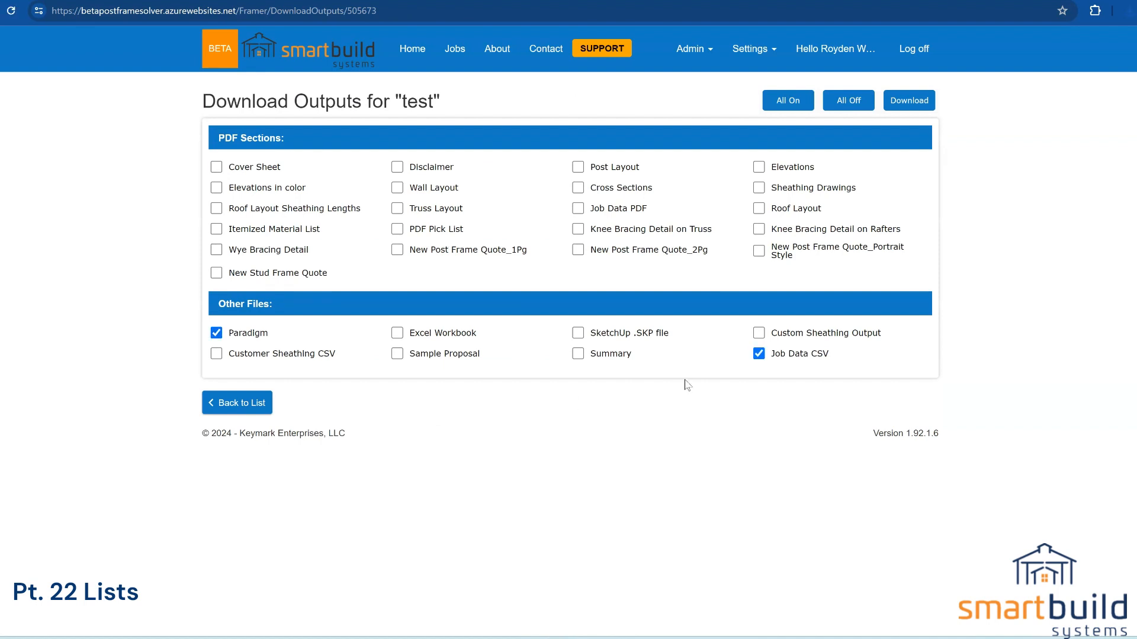
{"action": "left_click", "coordinate": [759, 355]}
{"action": "left_click", "coordinate": [904, 105]}
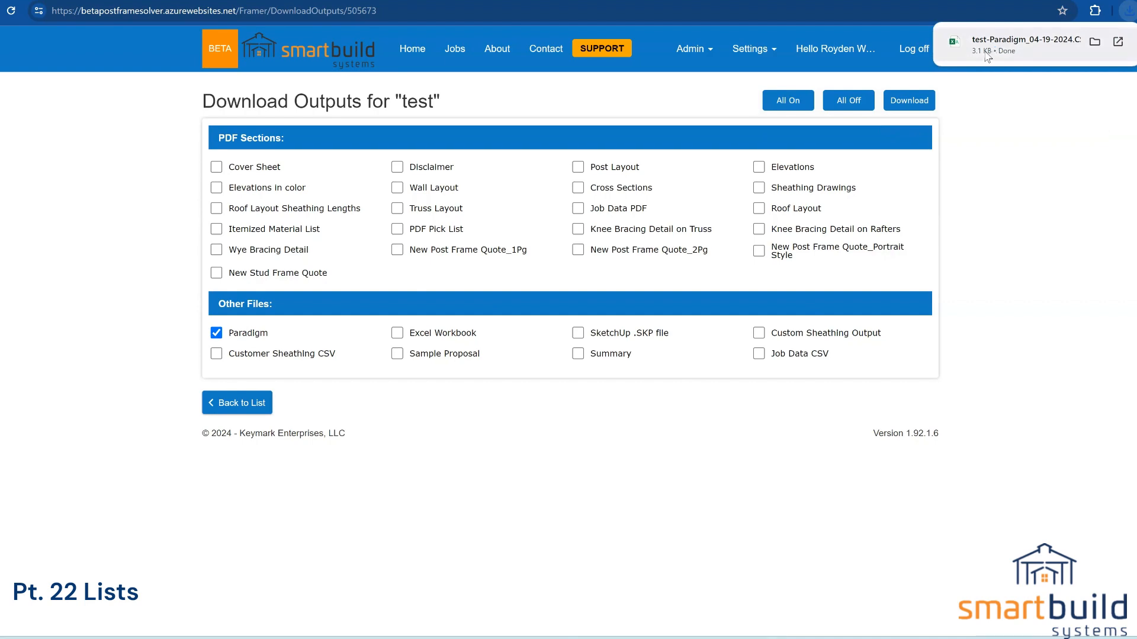
Step: Open the downloaded Paradigm CSV in Excel, inspect its first columns, then close it
{"action": "left_click", "coordinate": [987, 54]}
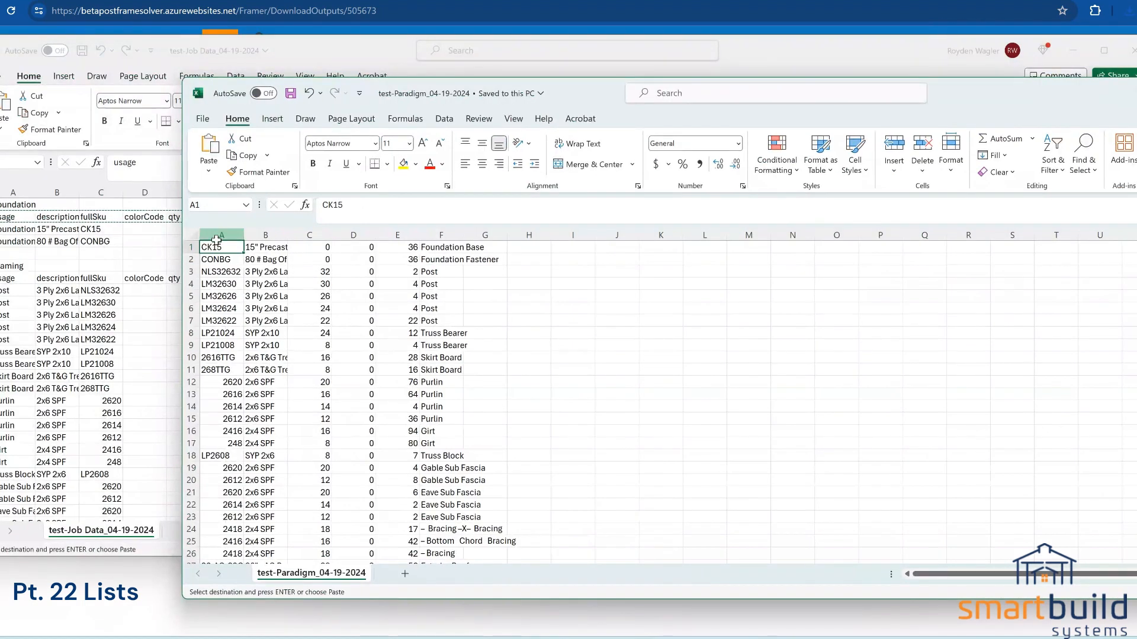
{"action": "left_click", "coordinate": [218, 236]}
{"action": "left_click", "coordinate": [265, 235]}
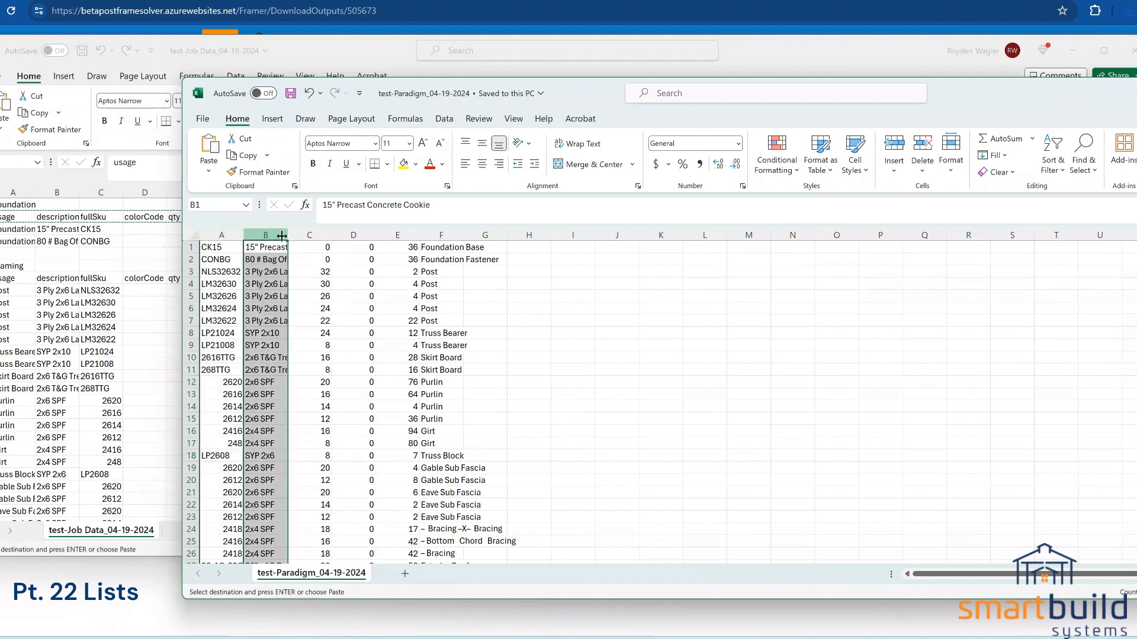
{"action": "left_click", "coordinate": [309, 236]}
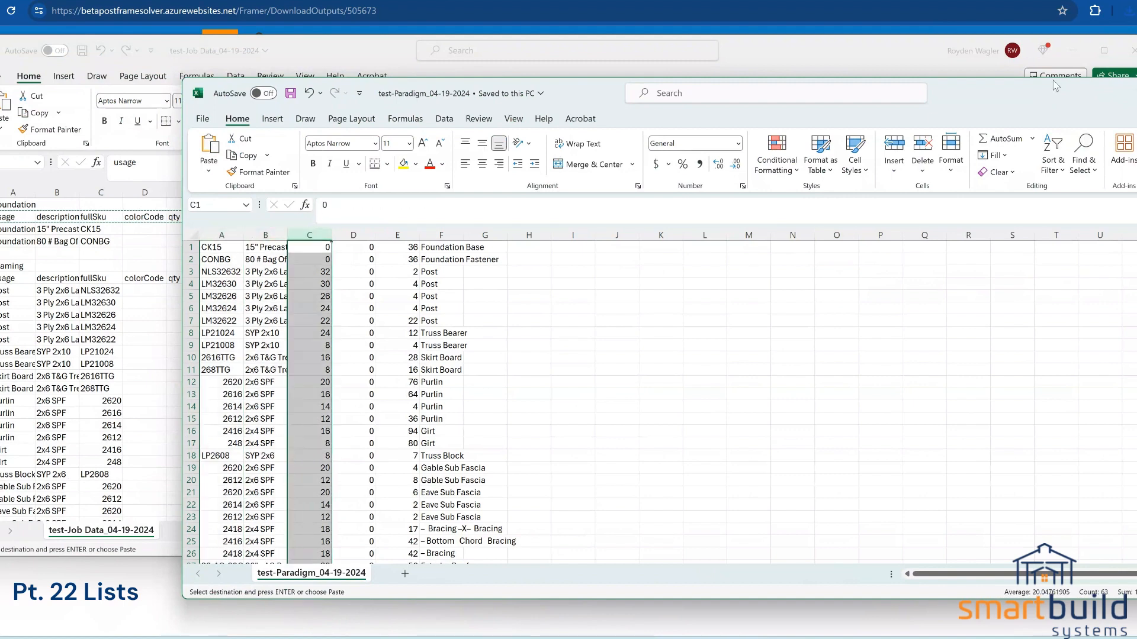
{"action": "left_click_drag", "start_coordinate": [1009, 102], "coordinate": [862, 93]}
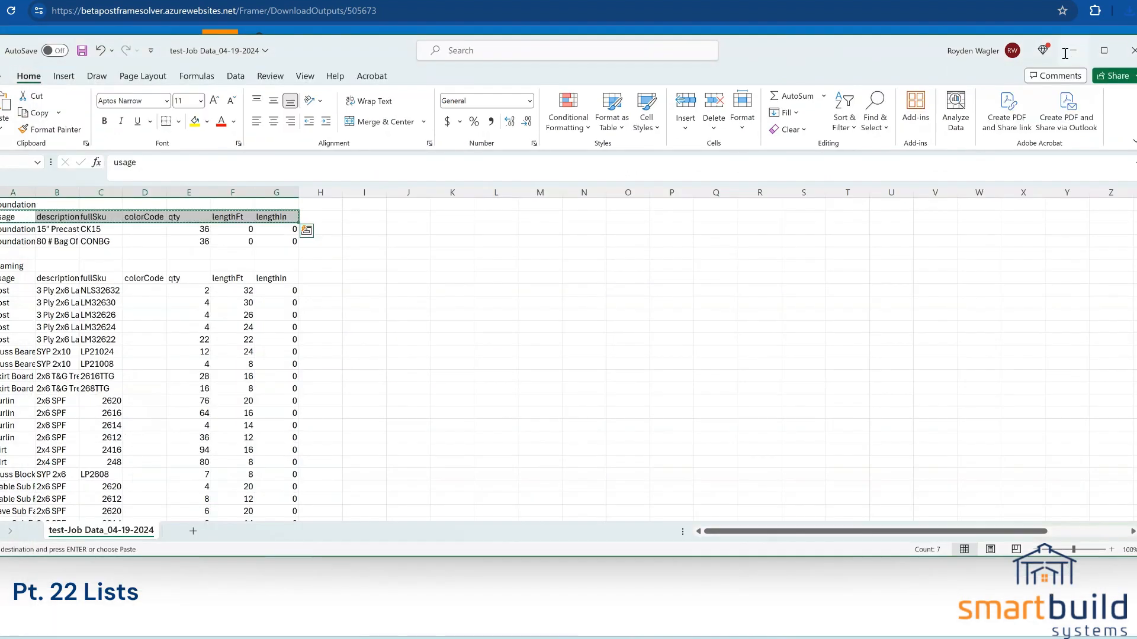
{"action": "left_click", "coordinate": [1073, 54]}
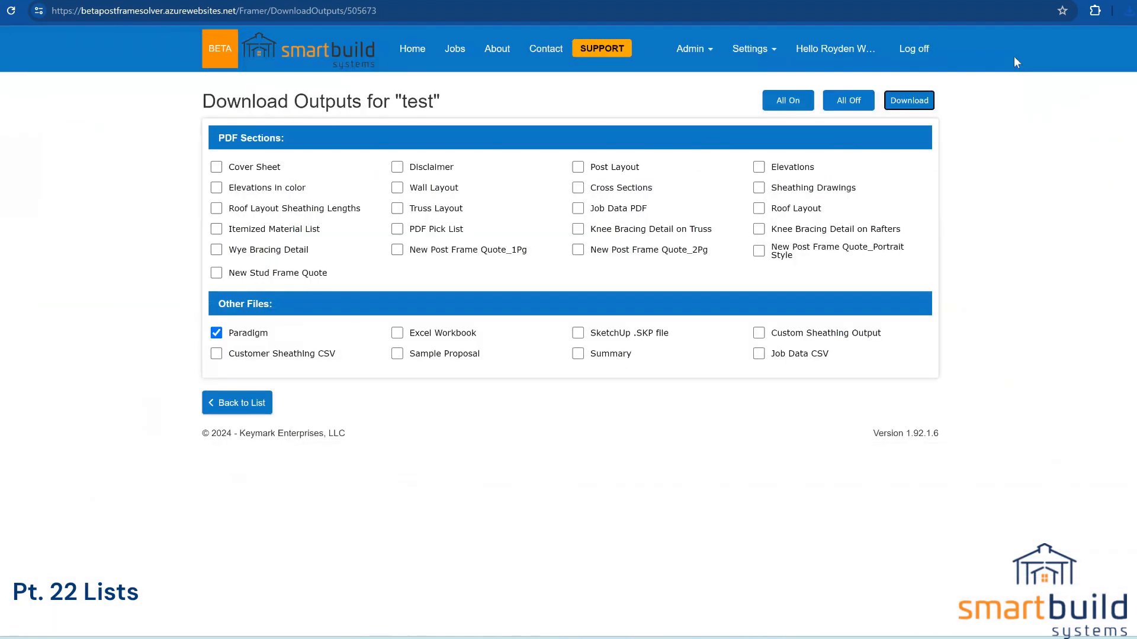
Step: Uncheck OmitHeaderRow on the Paradigm report, save it and the outputs list, then reopen the test job's outputs
{"action": "left_click", "coordinate": [766, 53]}
{"action": "left_click", "coordinate": [714, 370]}
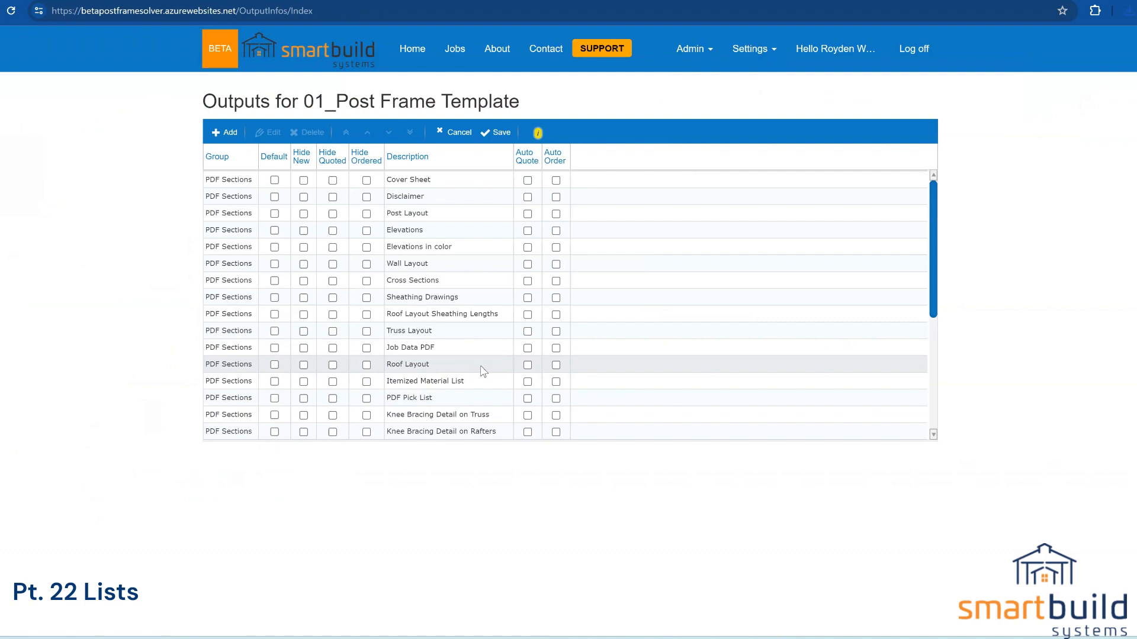
{"action": "scroll", "coordinate": [424, 313], "scroll_direction": "down", "scroll_amount": 5}
{"action": "left_click", "coordinate": [424, 313]}
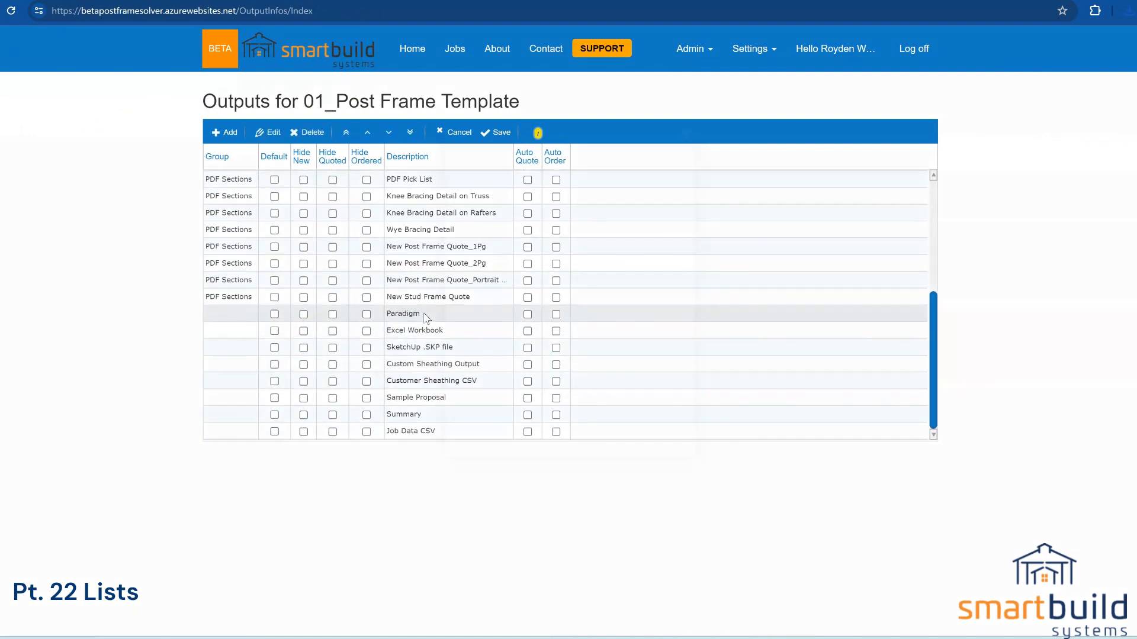
{"action": "double_click", "coordinate": [424, 314]}
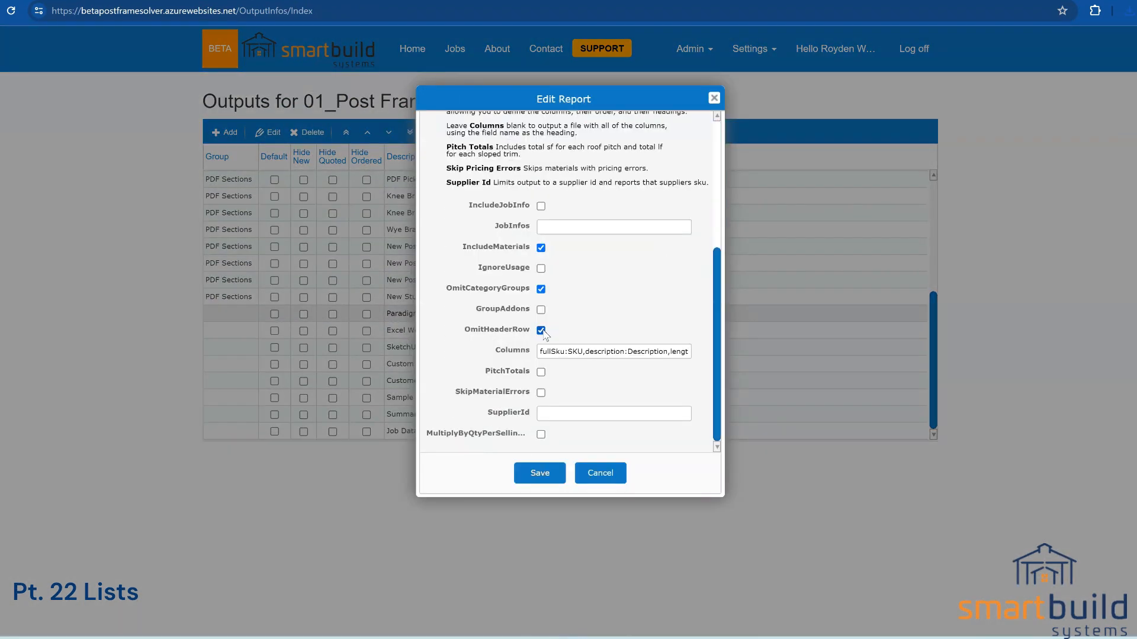
{"action": "left_click", "coordinate": [542, 331]}
{"action": "left_click", "coordinate": [540, 473]}
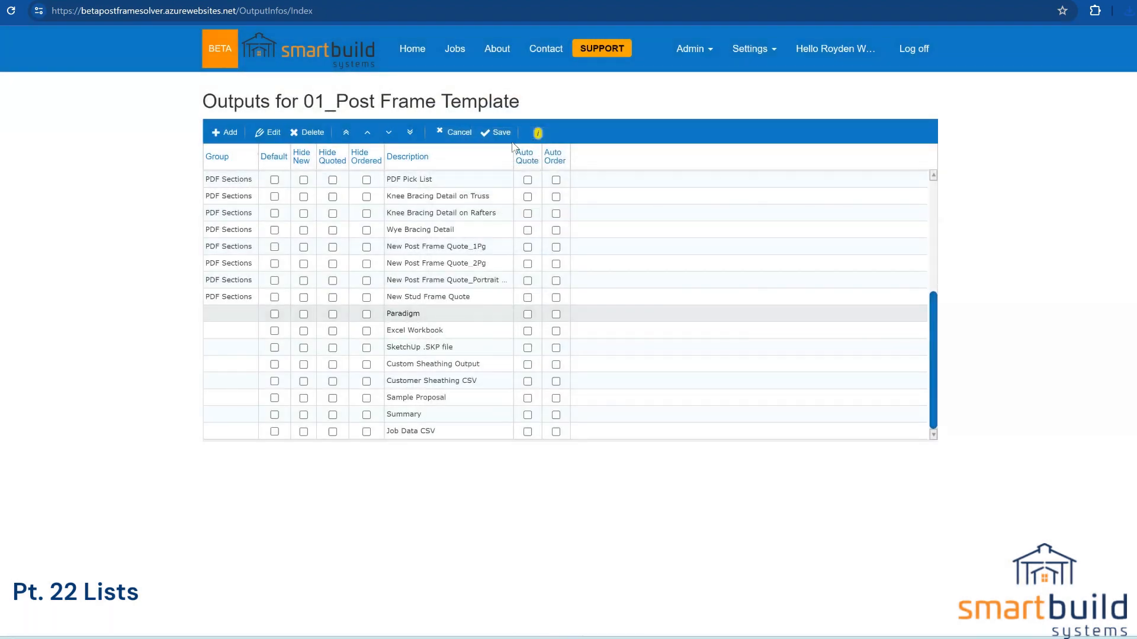
{"action": "left_click", "coordinate": [502, 134]}
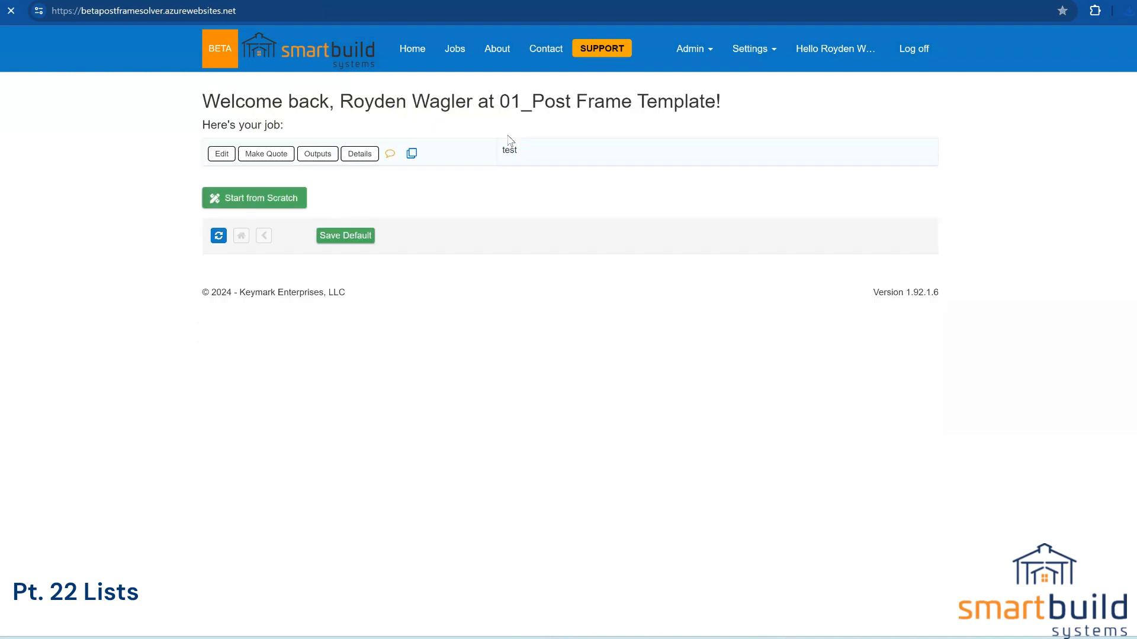
{"action": "left_click", "coordinate": [318, 154]}
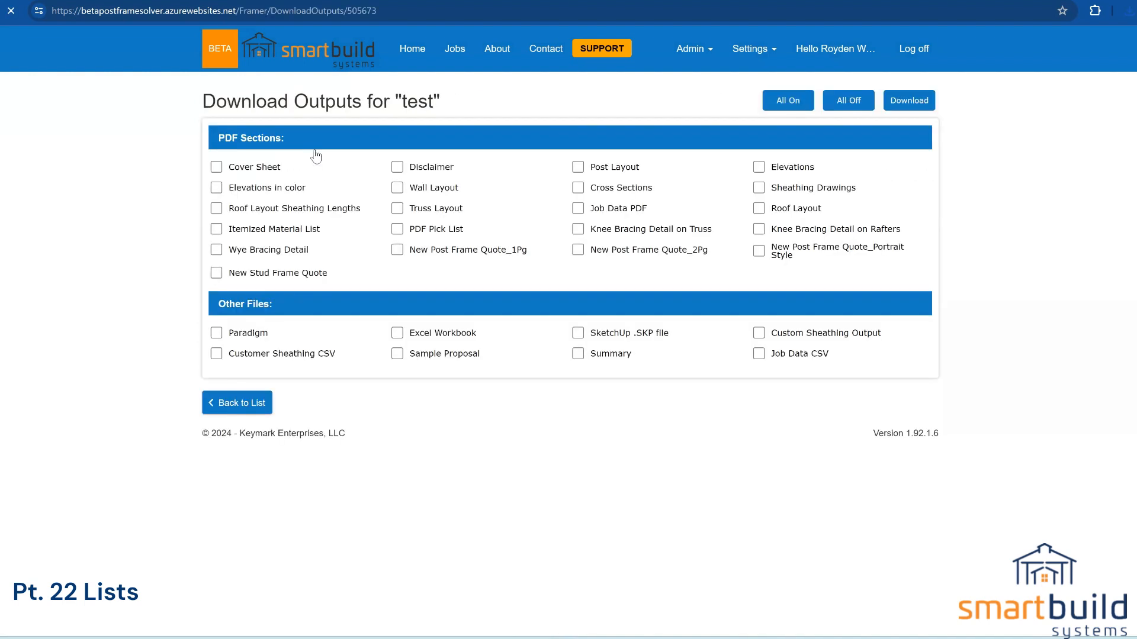
Step: Re-download the Paradigm CSV, compare it with the Job Data sheet, then minimize both workbooks
{"action": "left_click", "coordinate": [216, 332]}
{"action": "left_click", "coordinate": [910, 101]}
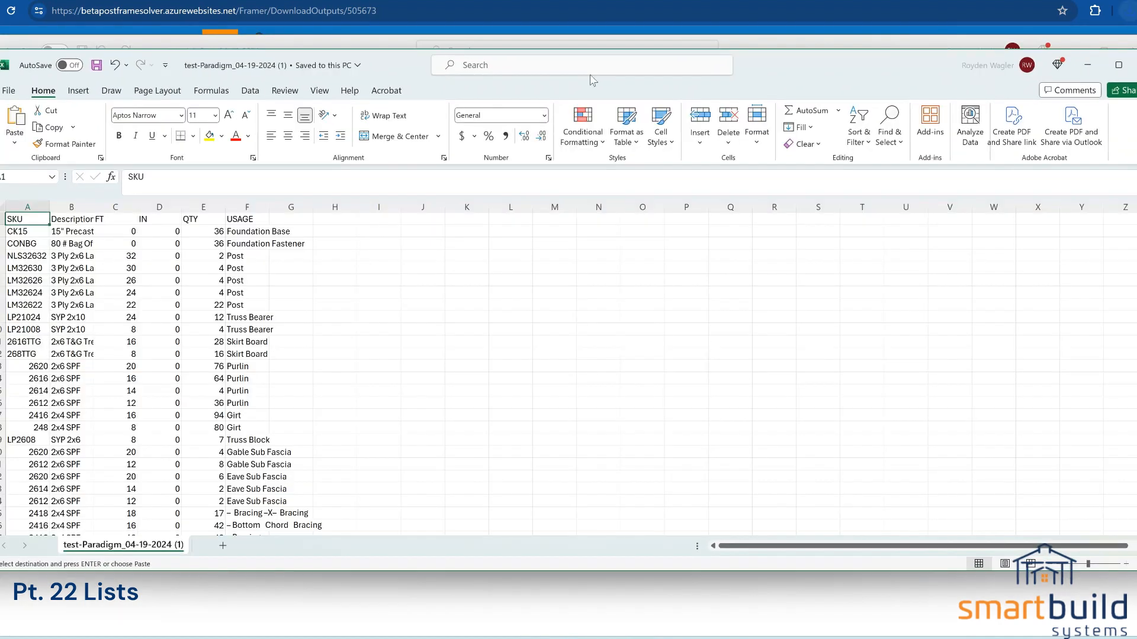
{"action": "left_click_drag", "start_coordinate": [388, 71], "coordinate": [618, 84]}
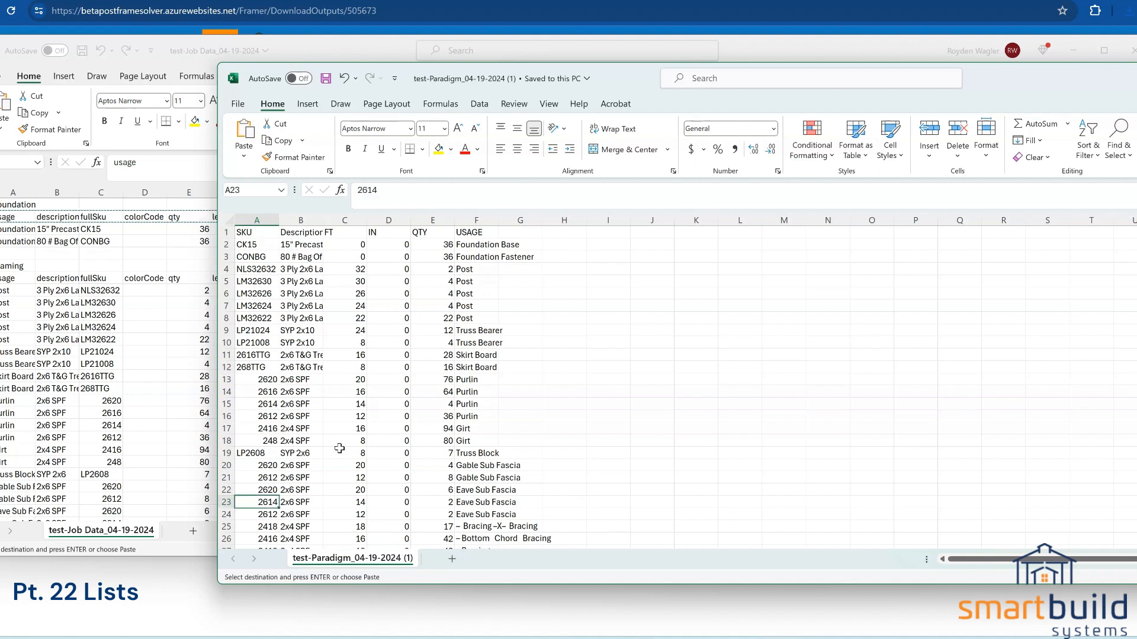
{"action": "left_click_drag", "start_coordinate": [463, 270], "coordinate": [465, 320]}
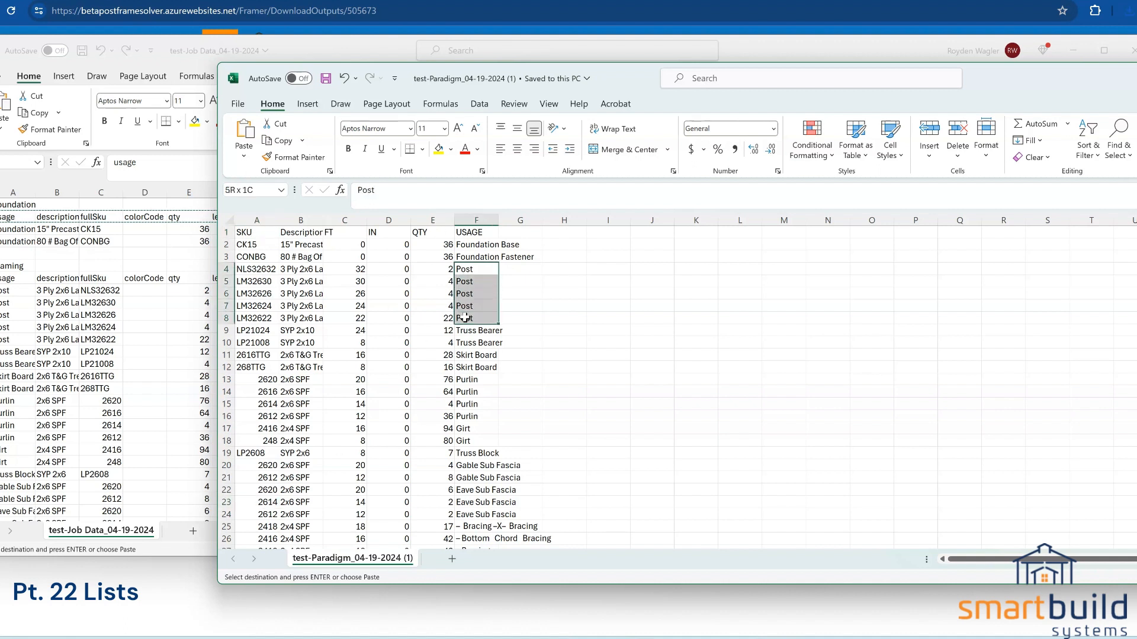
{"action": "key", "text": "ctrl+v"}
{"action": "left_click_drag", "start_coordinate": [1007, 105], "coordinate": [818, 110]}
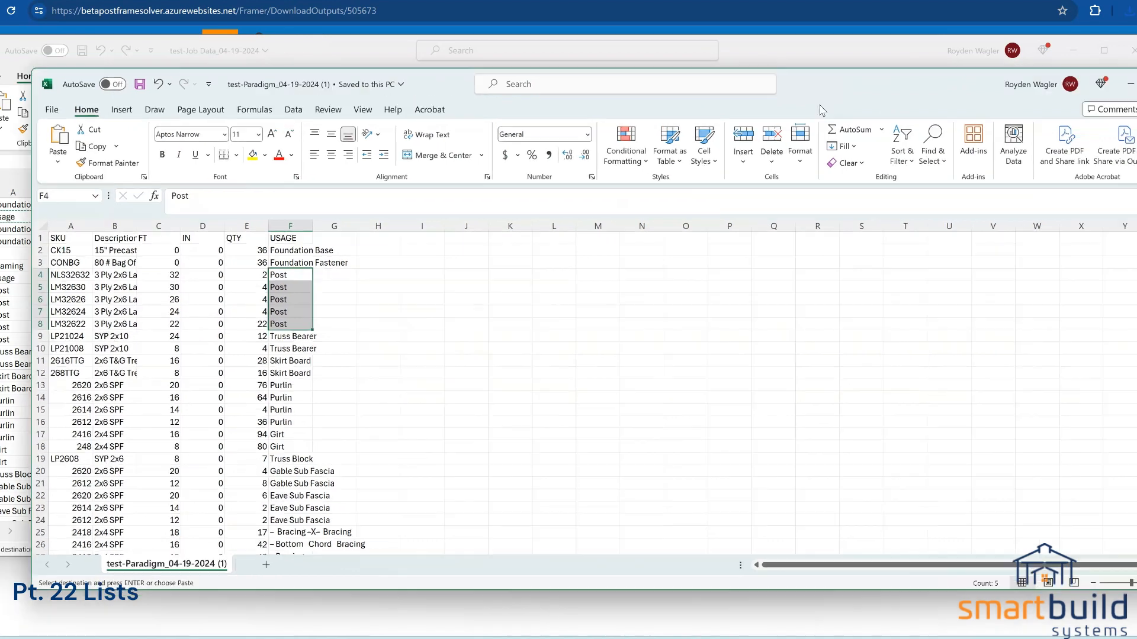
{"action": "left_click", "coordinate": [1131, 84]}
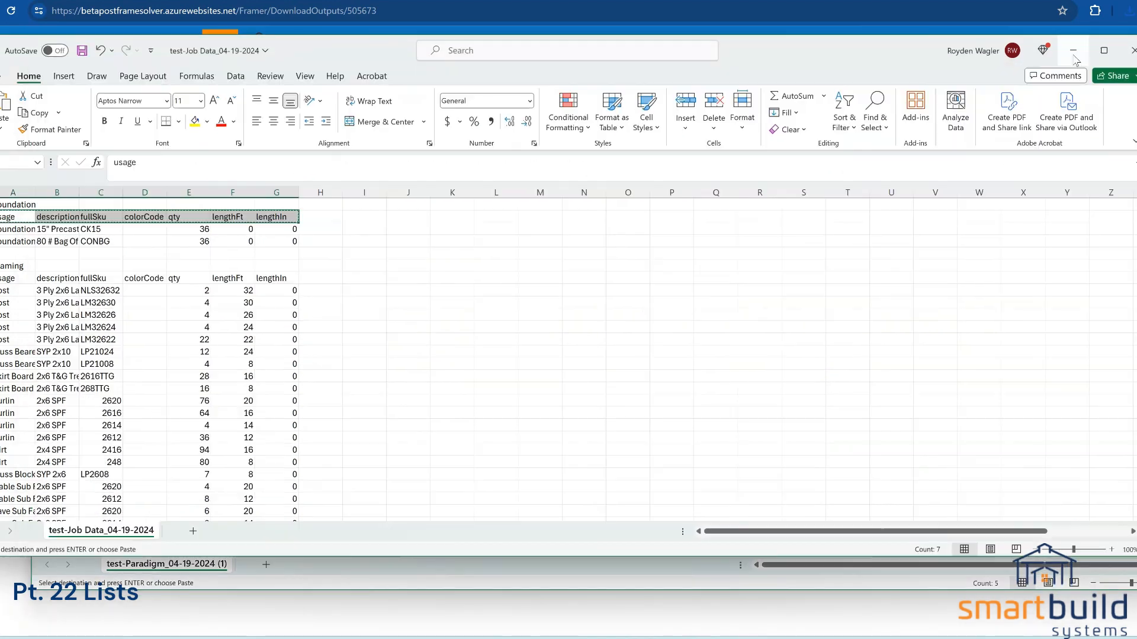
{"action": "left_click", "coordinate": [1073, 51]}
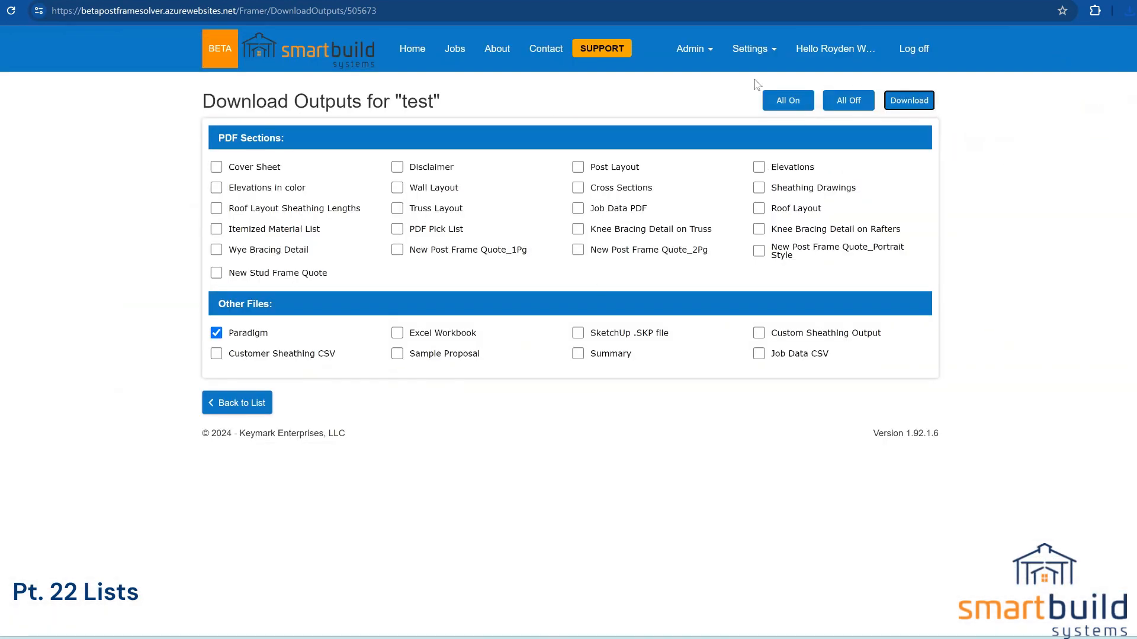
Step: Open the template's Outputs settings and the Job Data CSV report for editing, selecting its description
{"action": "left_click", "coordinate": [751, 48]}
{"action": "left_click", "coordinate": [703, 368]}
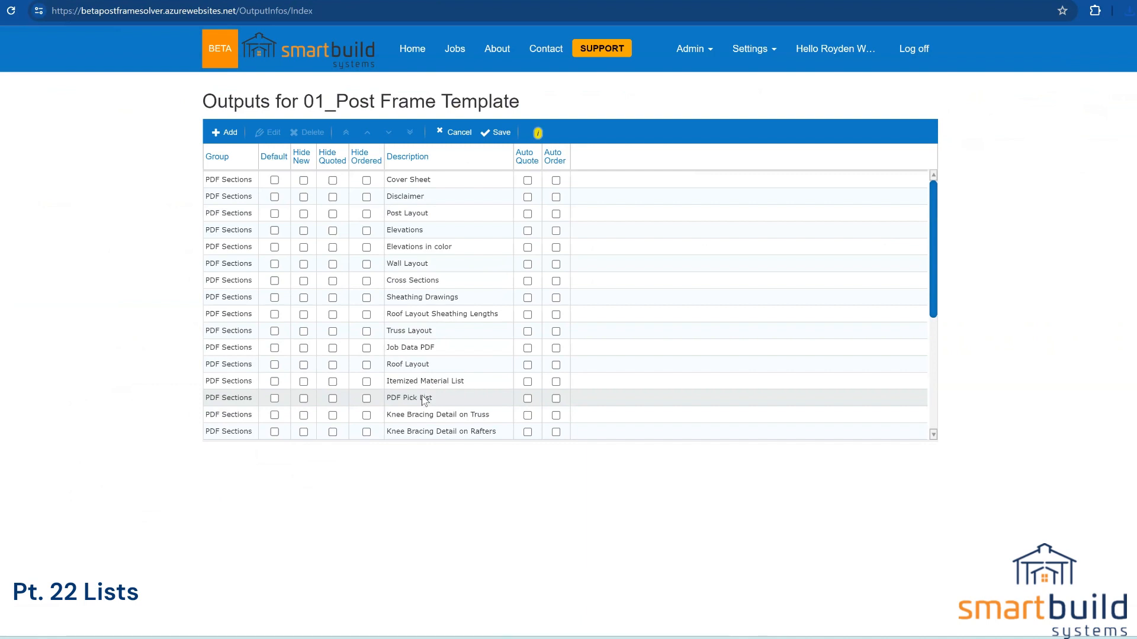
{"action": "scroll", "coordinate": [424, 401], "scroll_direction": "down", "scroll_amount": 3}
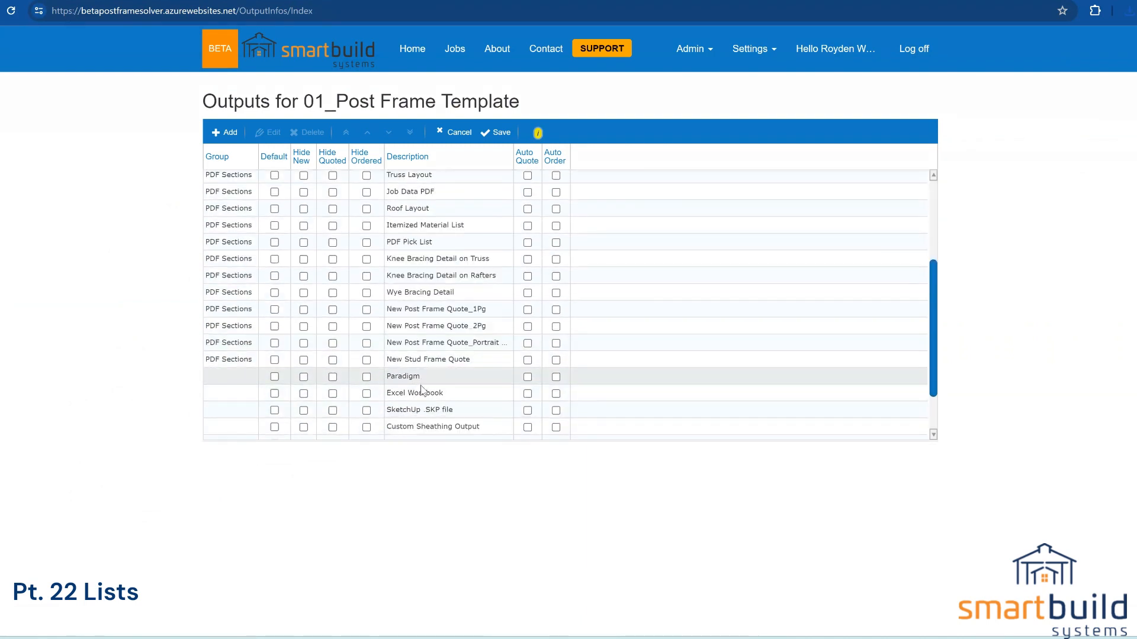
{"action": "scroll", "coordinate": [422, 390], "scroll_direction": "down", "scroll_amount": 2}
{"action": "left_click", "coordinate": [422, 432]}
{"action": "double_click", "coordinate": [422, 432]}
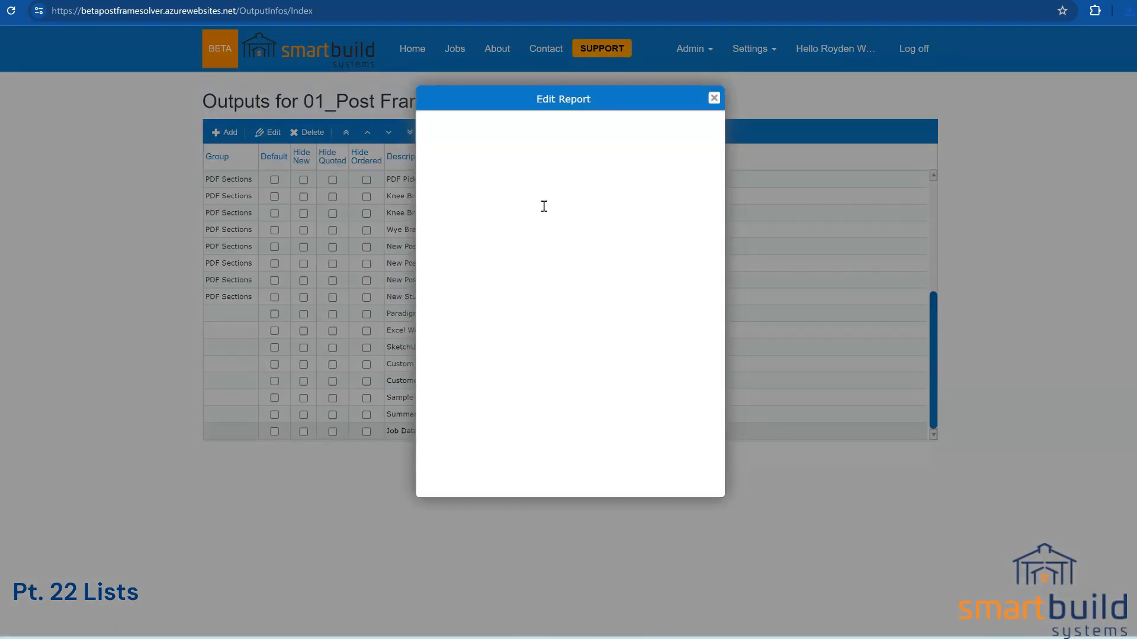
{"action": "left_click_drag", "start_coordinate": [568, 126], "coordinate": [515, 128]}
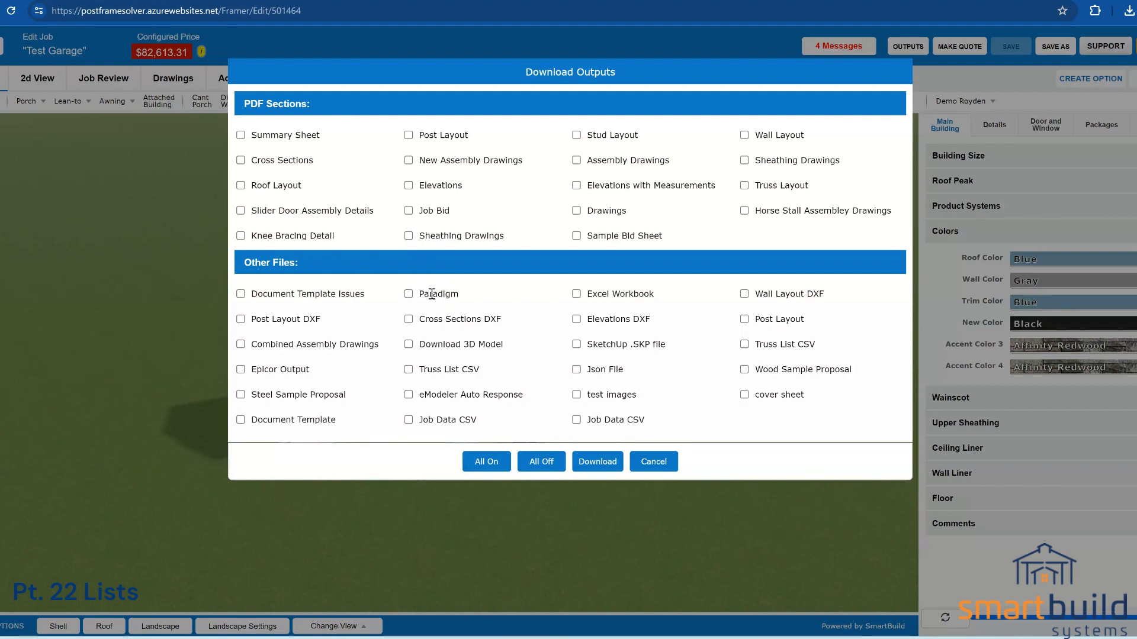
Step: Download the chosen Test Garage outputs, then move to the Setup Wizard, leaving the Outputs page
{"action": "left_click", "coordinate": [597, 462]}
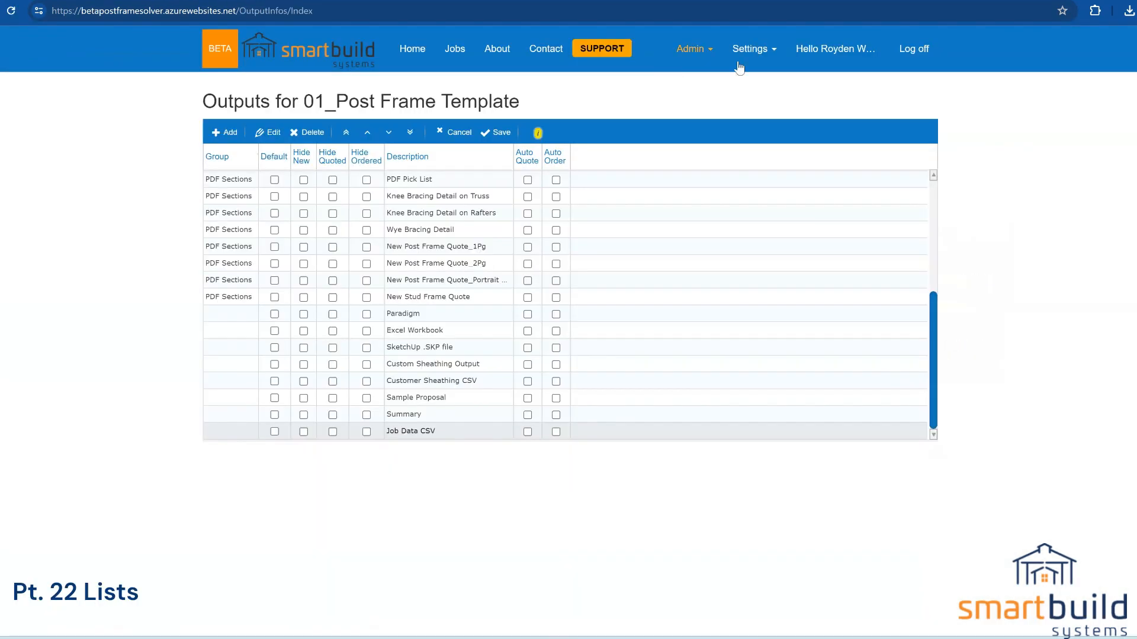
{"action": "left_click", "coordinate": [740, 57]}
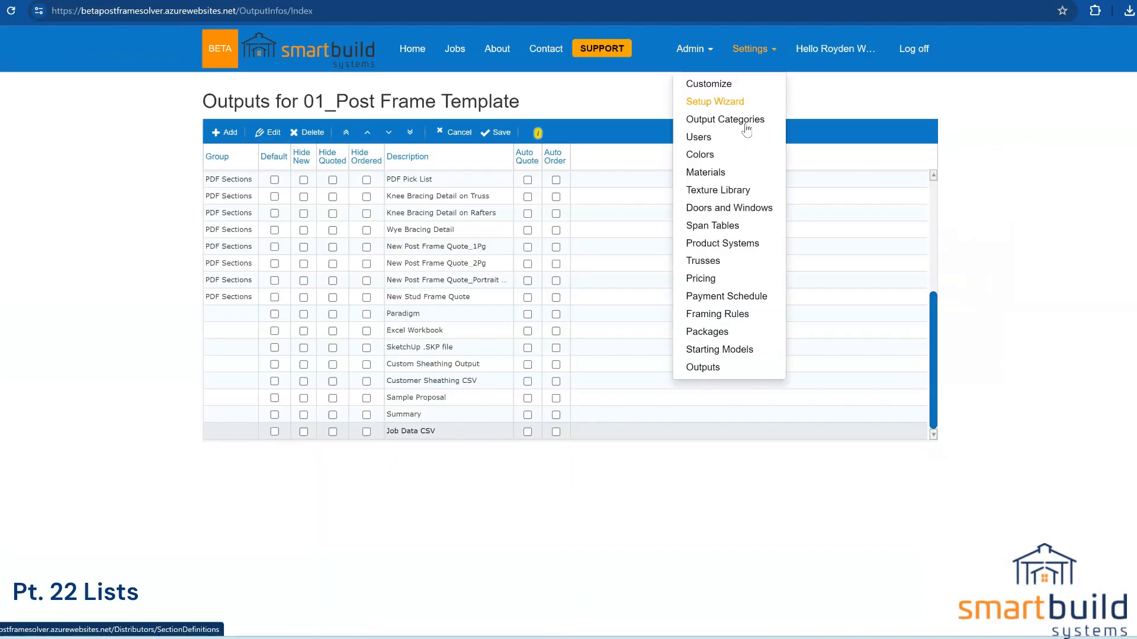
{"action": "left_click", "coordinate": [716, 104]}
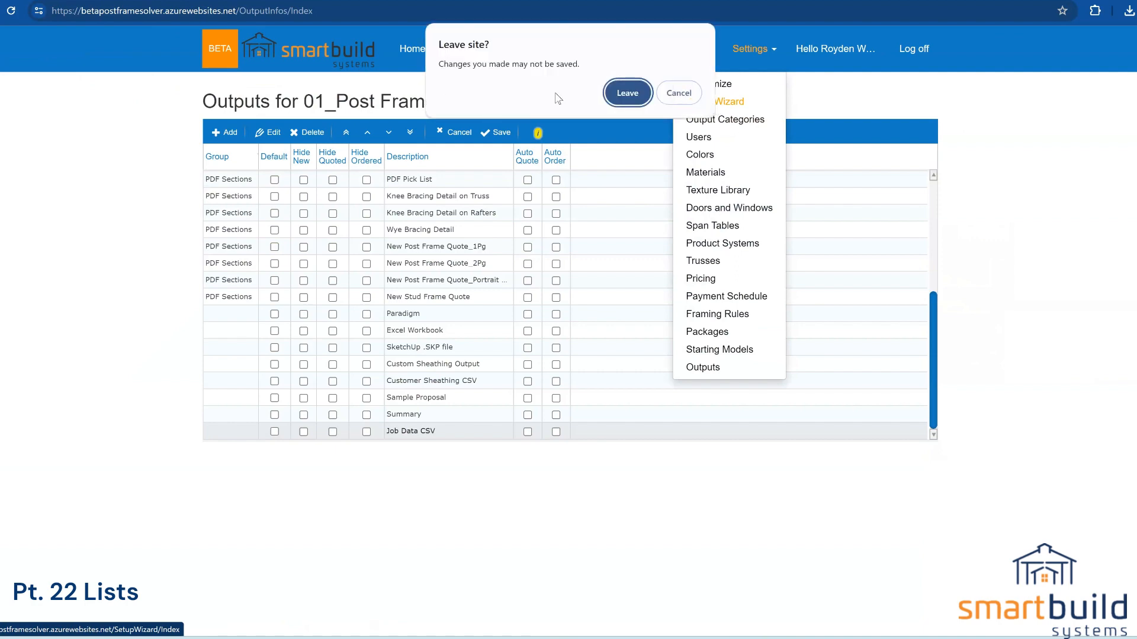
{"action": "left_click", "coordinate": [626, 95]}
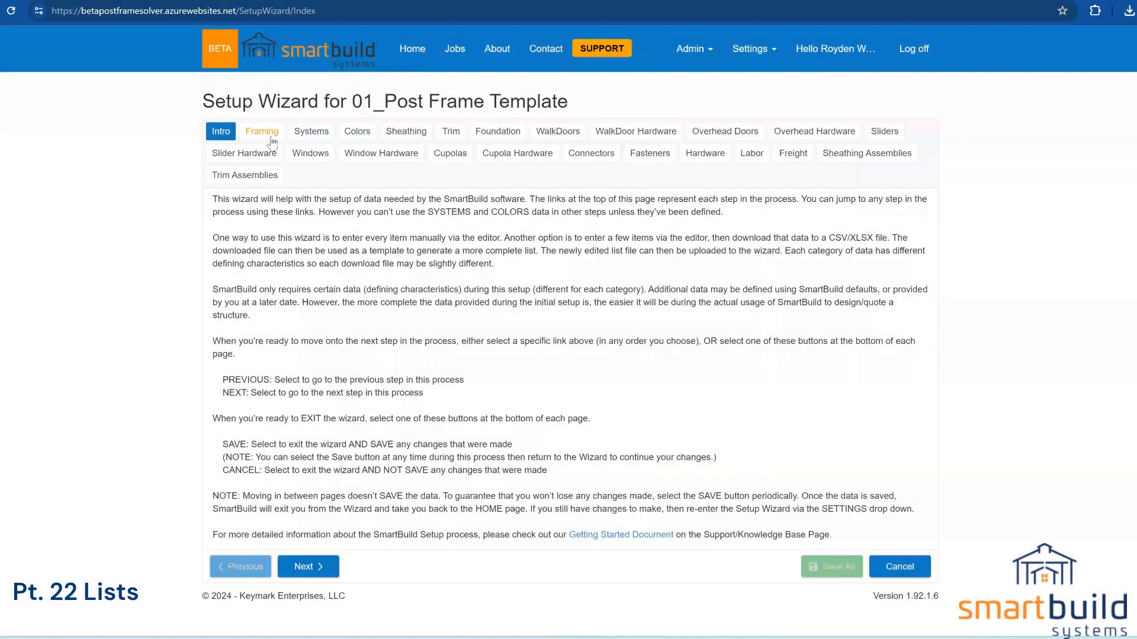
Step: Give the 2x4 SPF framing item 24{LF} the supplier ID LUMBERABC and save it
{"action": "left_click", "coordinate": [272, 137]}
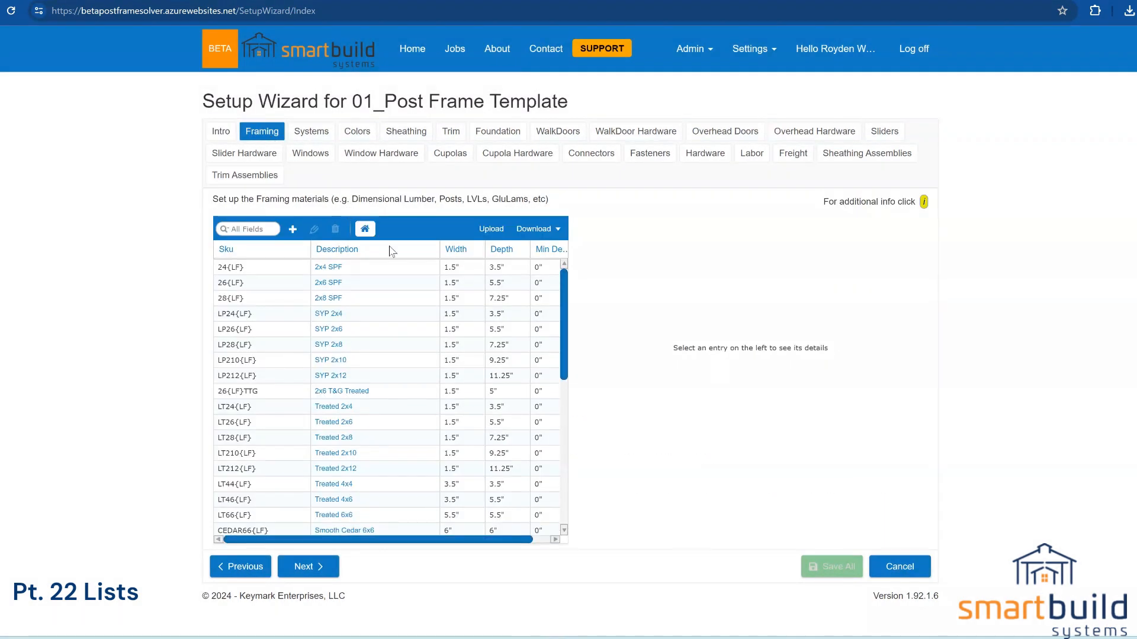
{"action": "left_click", "coordinate": [338, 268]}
{"action": "double_click", "coordinate": [339, 271]}
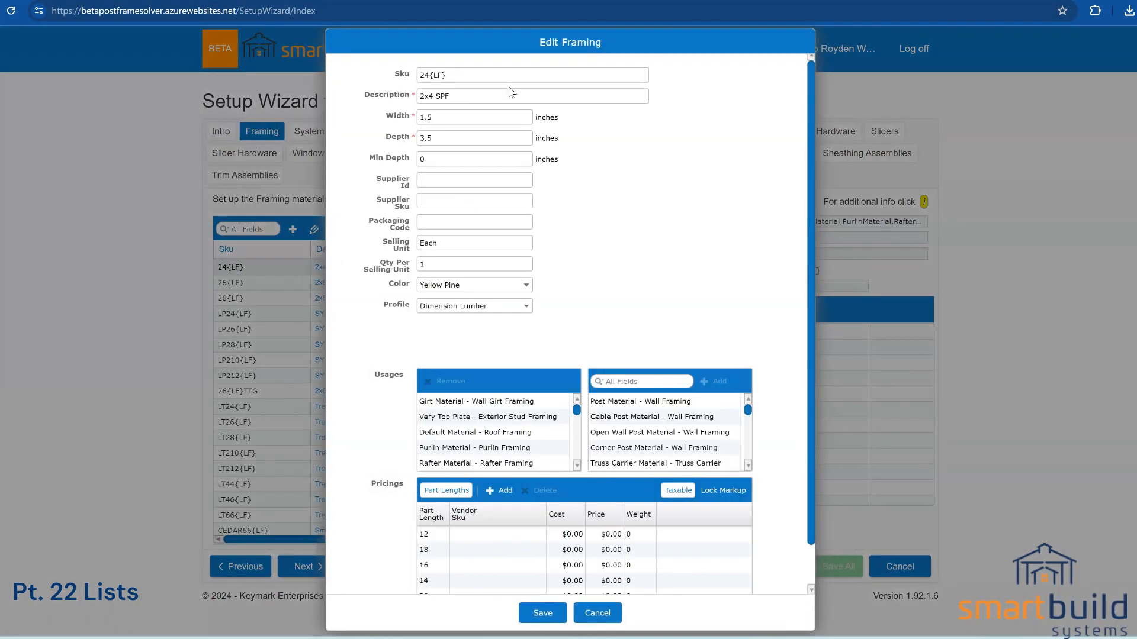
{"action": "left_click", "coordinate": [433, 183]}
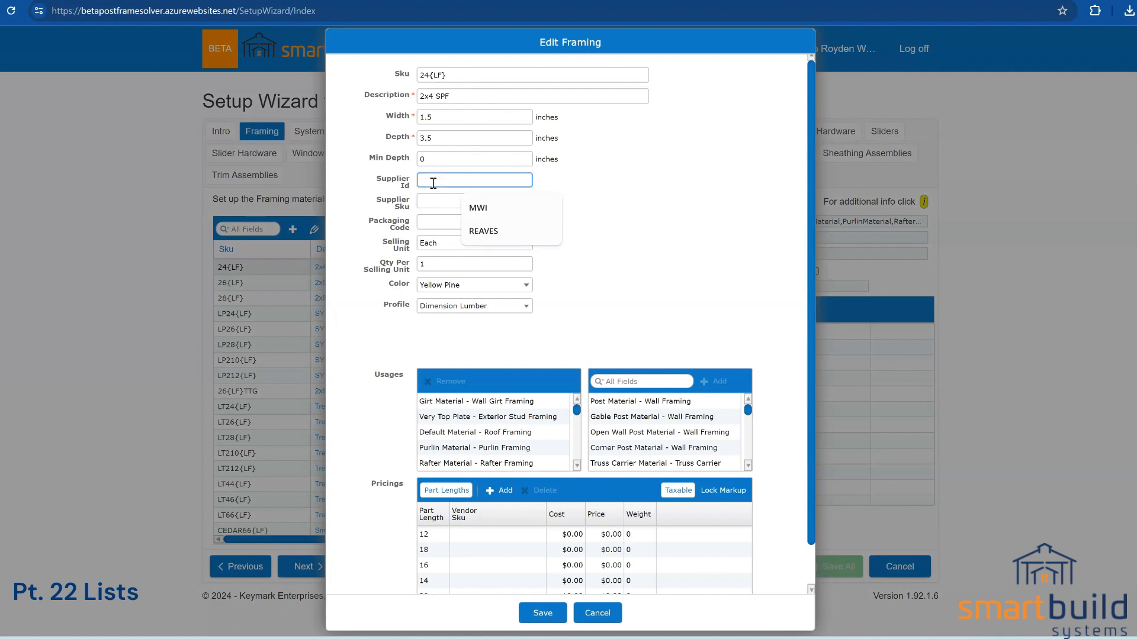
{"action": "type", "text": "LU"}
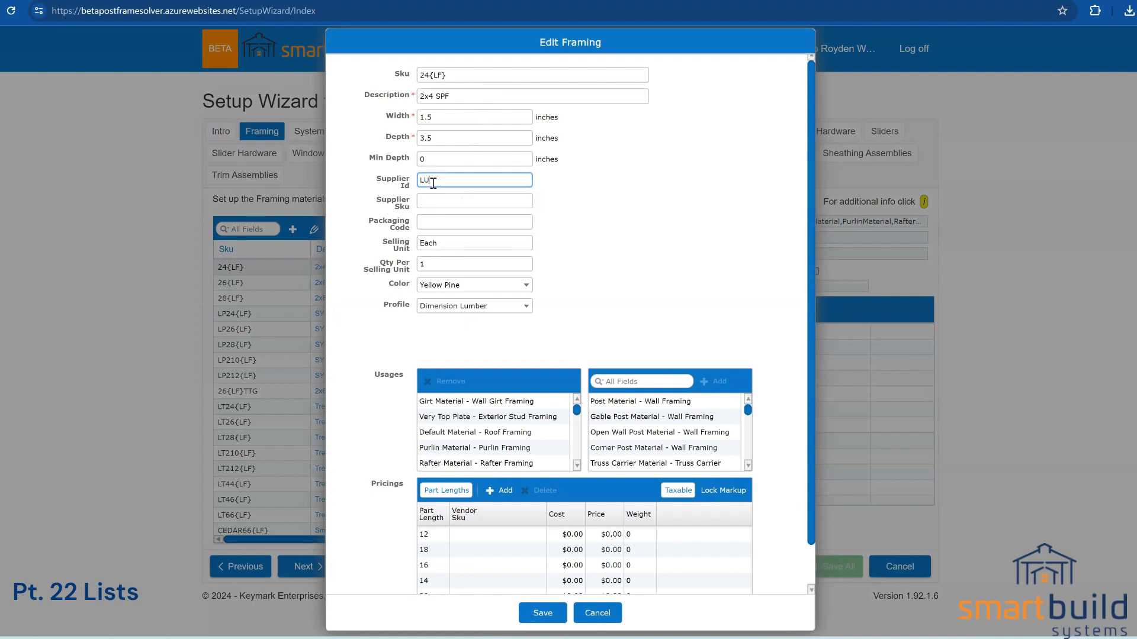
{"action": "type", "text": "MBERABC"}
{"action": "left_click_drag", "start_coordinate": [466, 183], "coordinate": [399, 185]}
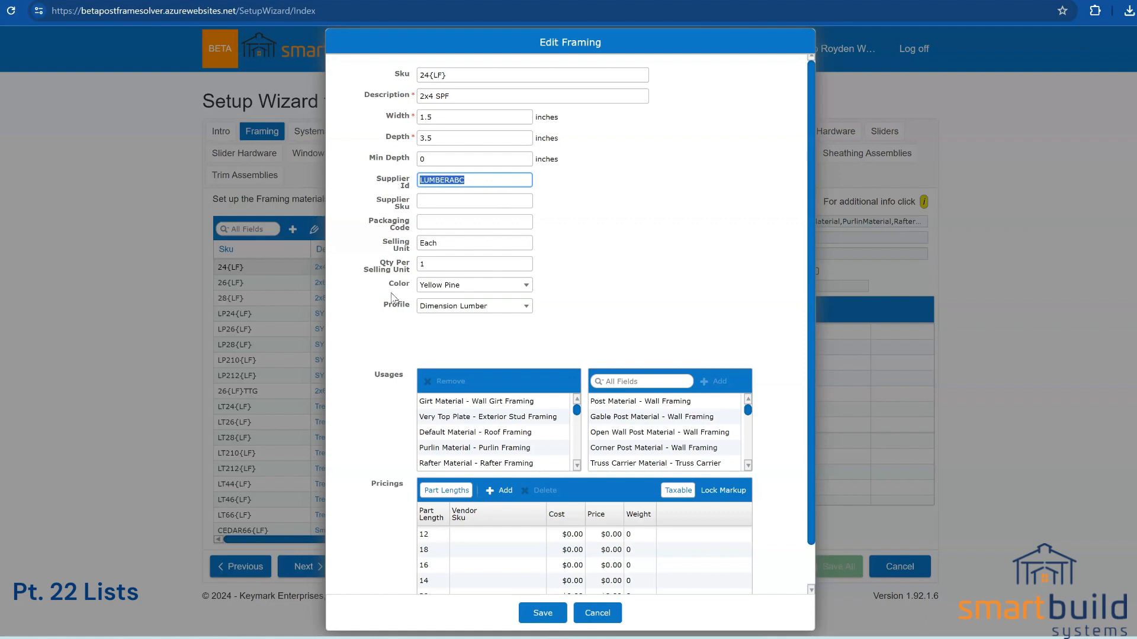
{"action": "left_click", "coordinate": [552, 617]}
Step: Return to the Outputs settings page, leaving the Setup Wizard
{"action": "left_click", "coordinate": [751, 48]}
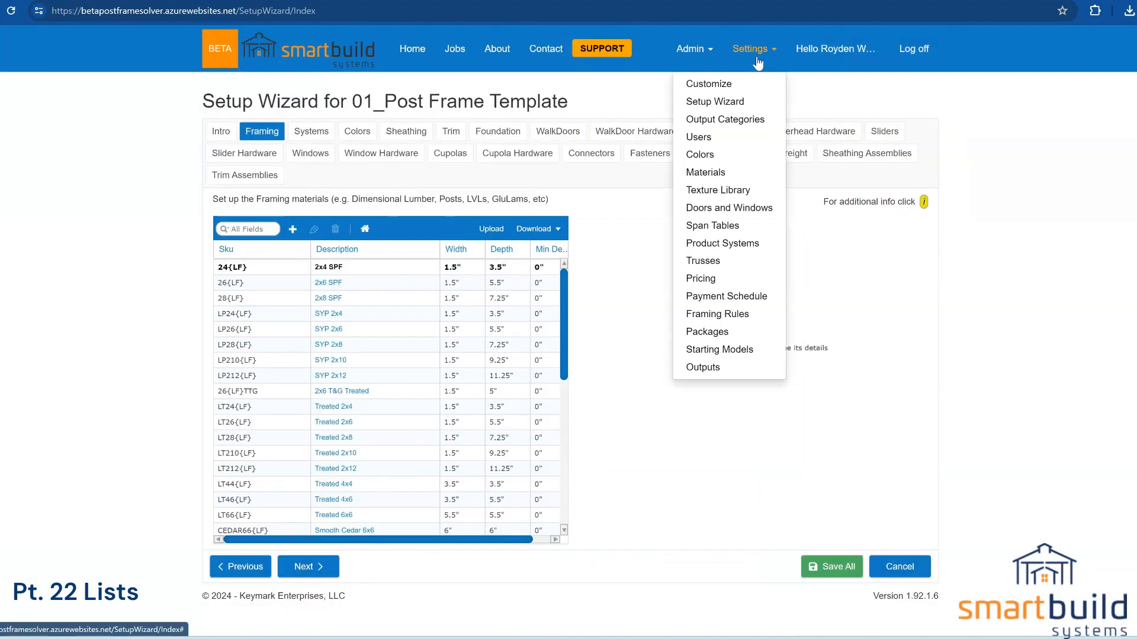
{"action": "left_click", "coordinate": [701, 366]}
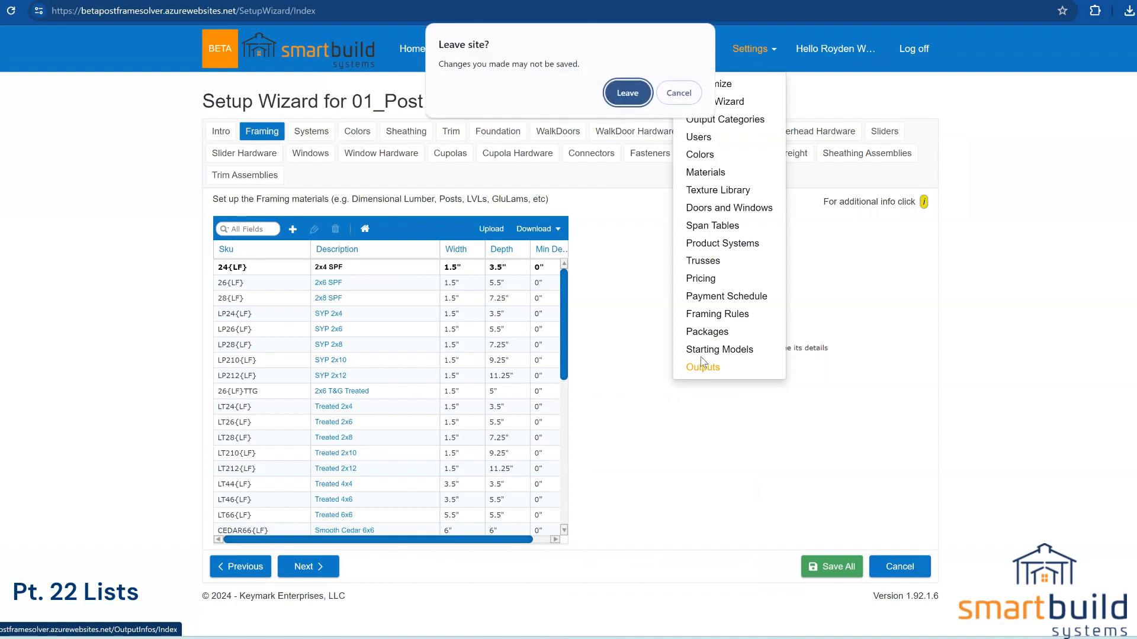
{"action": "left_click", "coordinate": [623, 99]}
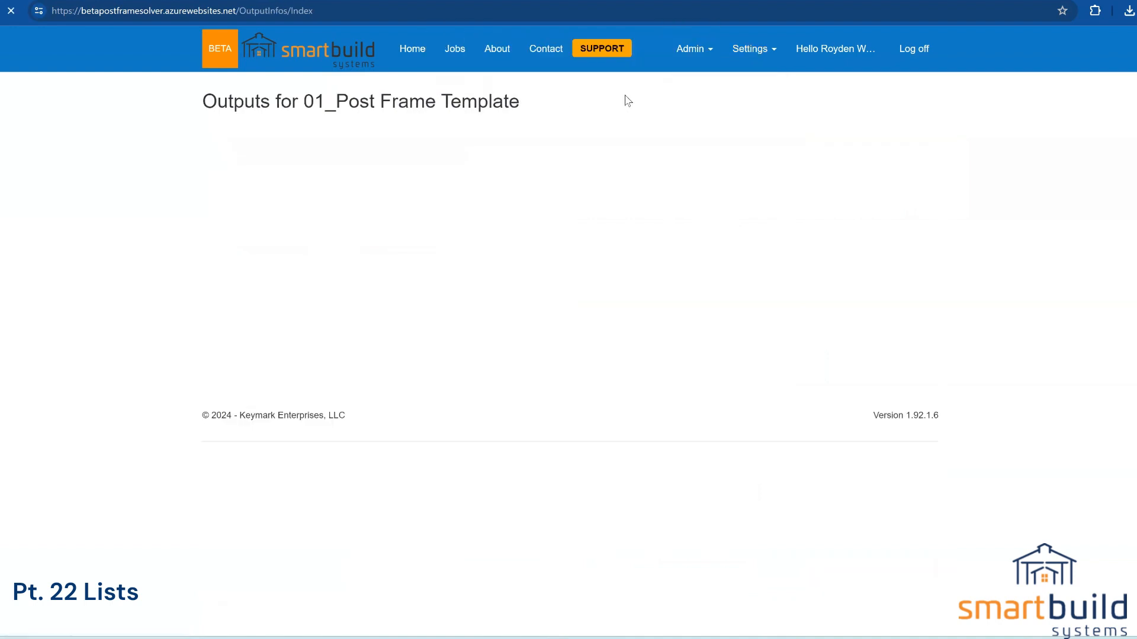
{"action": "scroll", "coordinate": [434, 373], "scroll_direction": "down", "scroll_amount": 2}
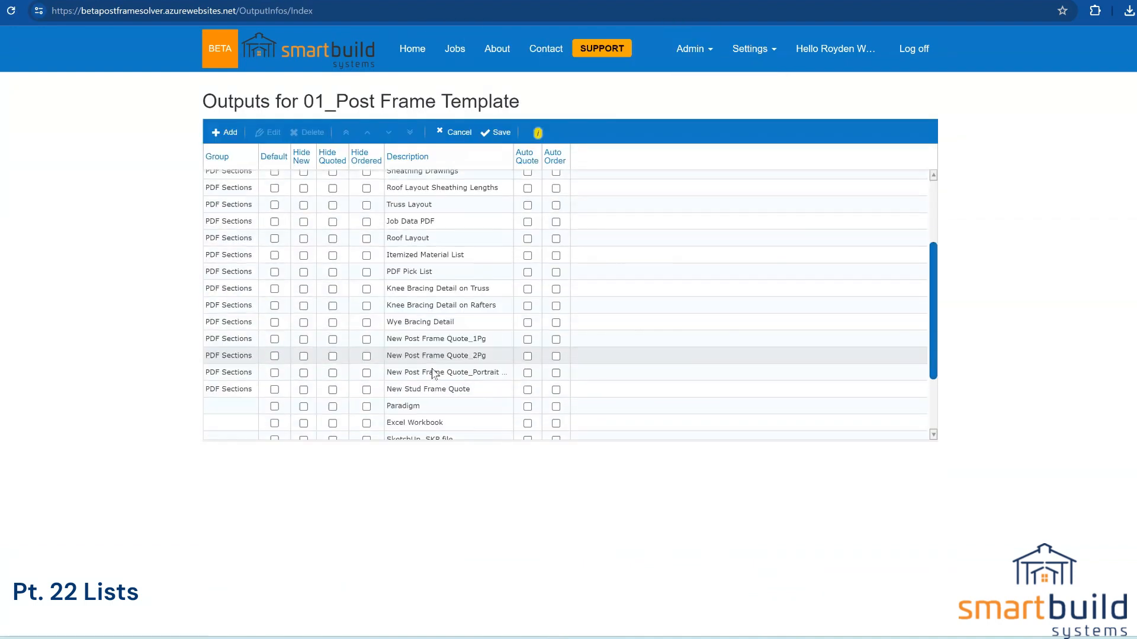
{"action": "scroll", "coordinate": [434, 373], "scroll_direction": "down", "scroll_amount": 1}
{"action": "double_click", "coordinate": [421, 389]}
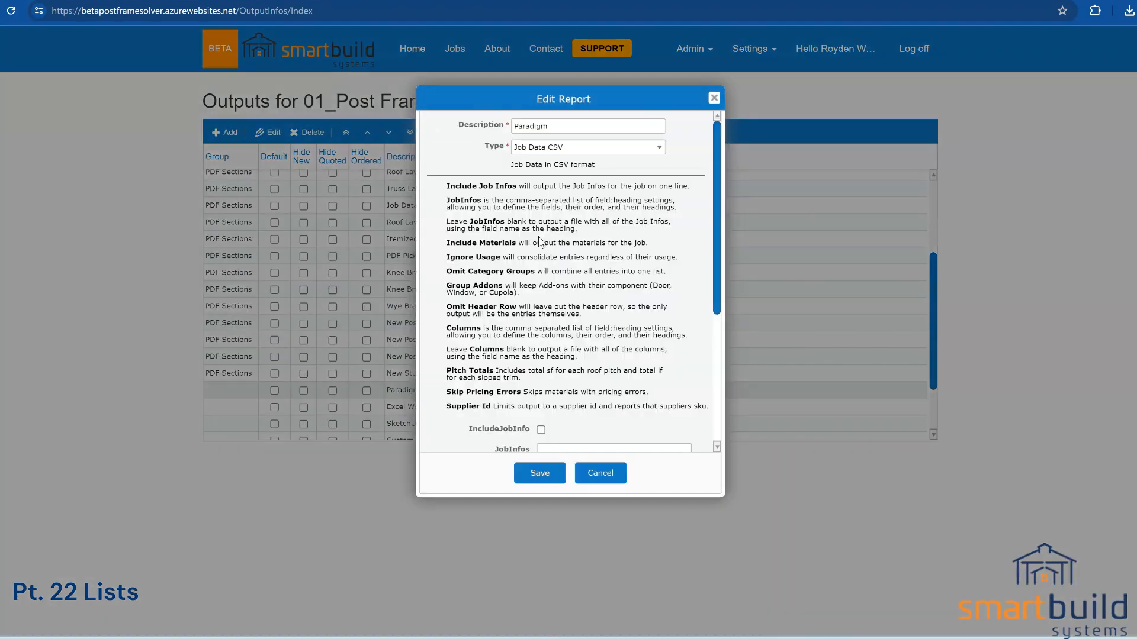
{"action": "scroll", "coordinate": [540, 241], "scroll_direction": "down", "scroll_amount": 4}
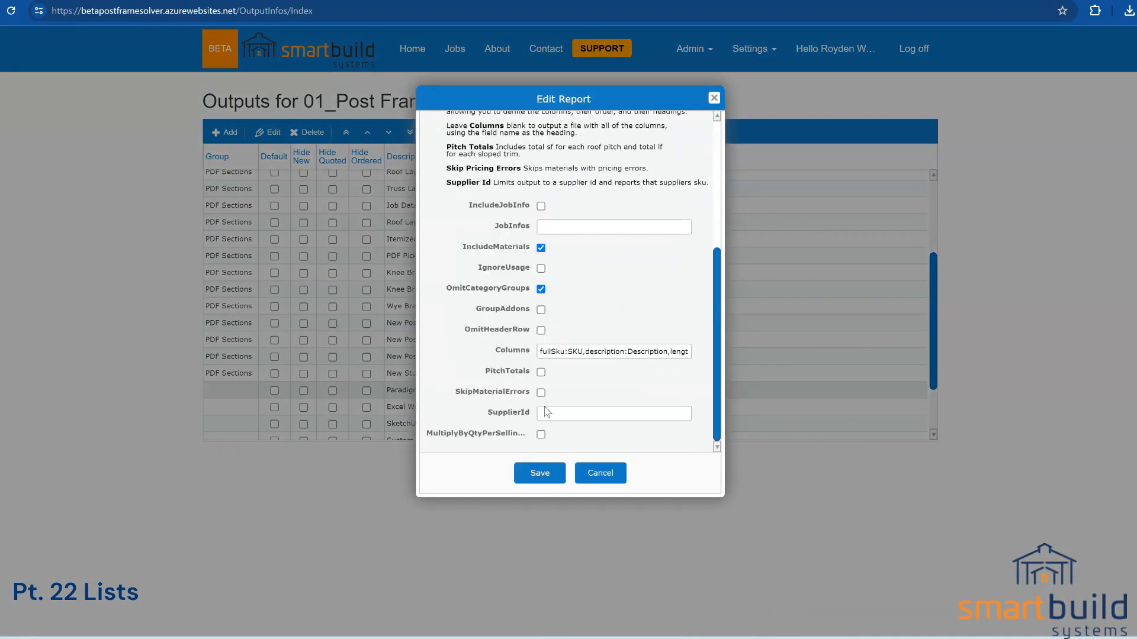
{"action": "left_click", "coordinate": [546, 413]}
{"action": "type", "text": "LUM"}
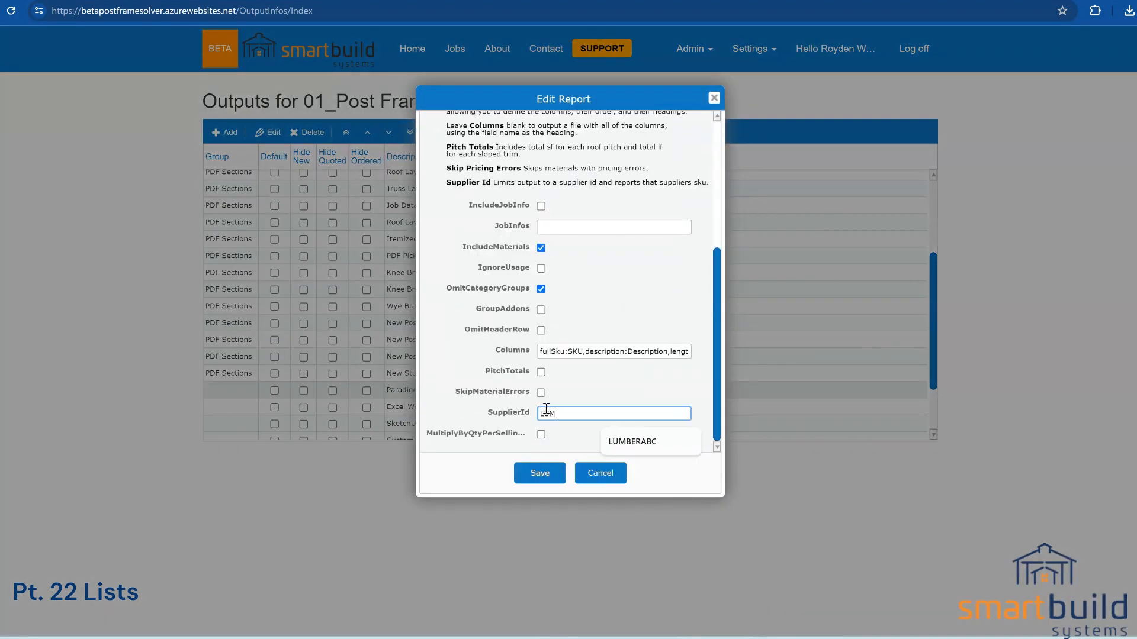
{"action": "type", "text": "BERABC"}
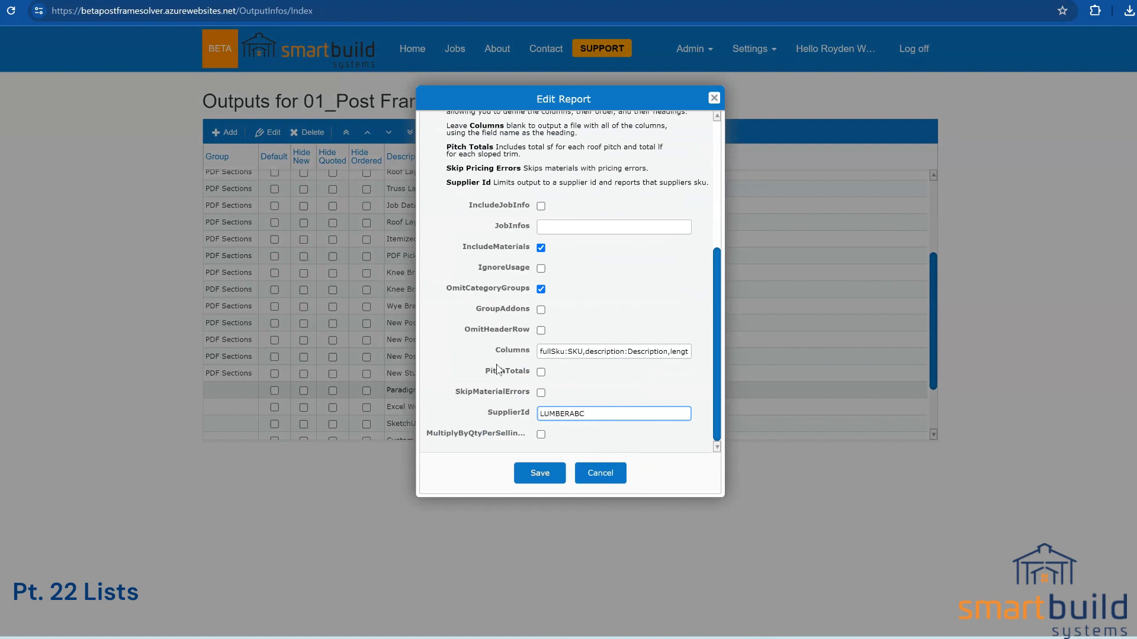
{"action": "scroll", "coordinate": [599, 164], "scroll_direction": "up", "scroll_amount": 5}
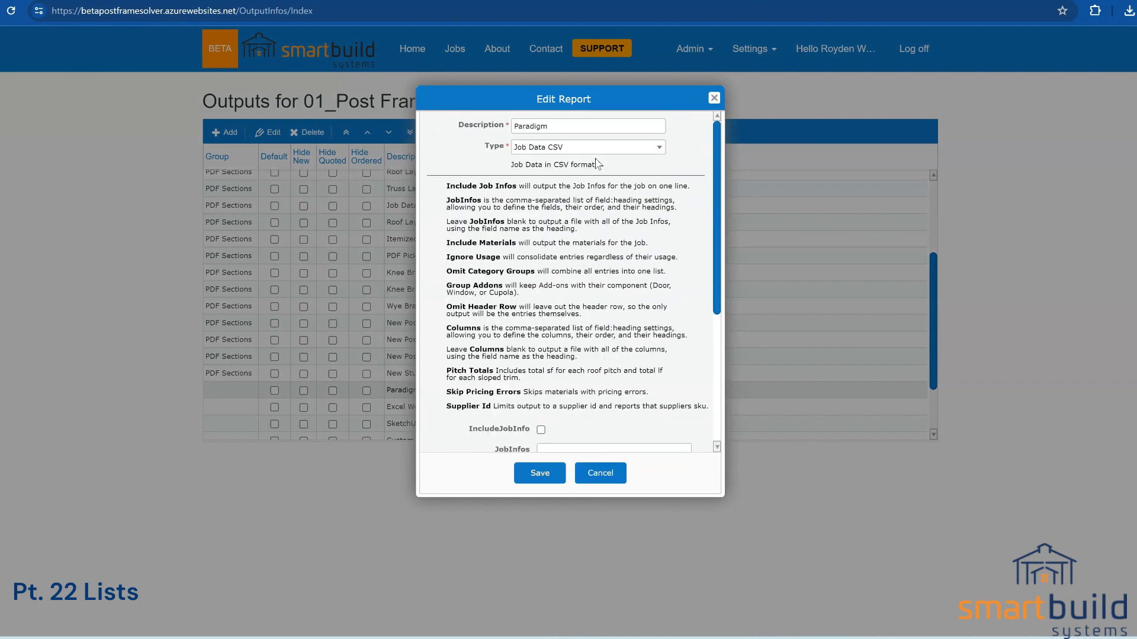
{"action": "scroll", "coordinate": [561, 284], "scroll_direction": "down", "scroll_amount": 3}
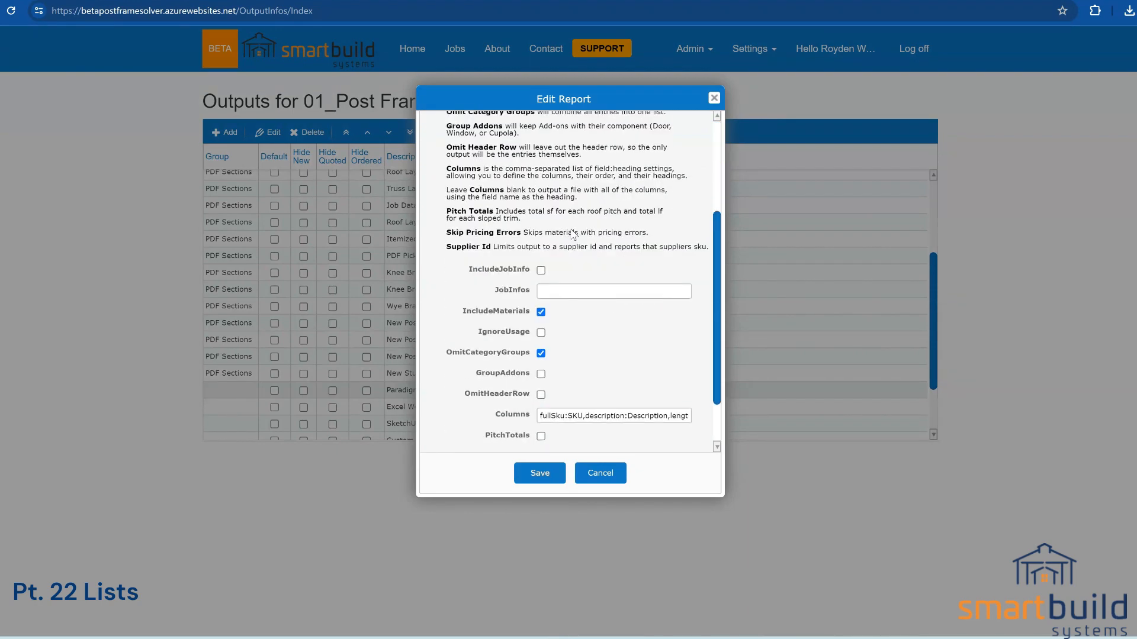
{"action": "scroll", "coordinate": [573, 235], "scroll_direction": "up", "scroll_amount": 3}
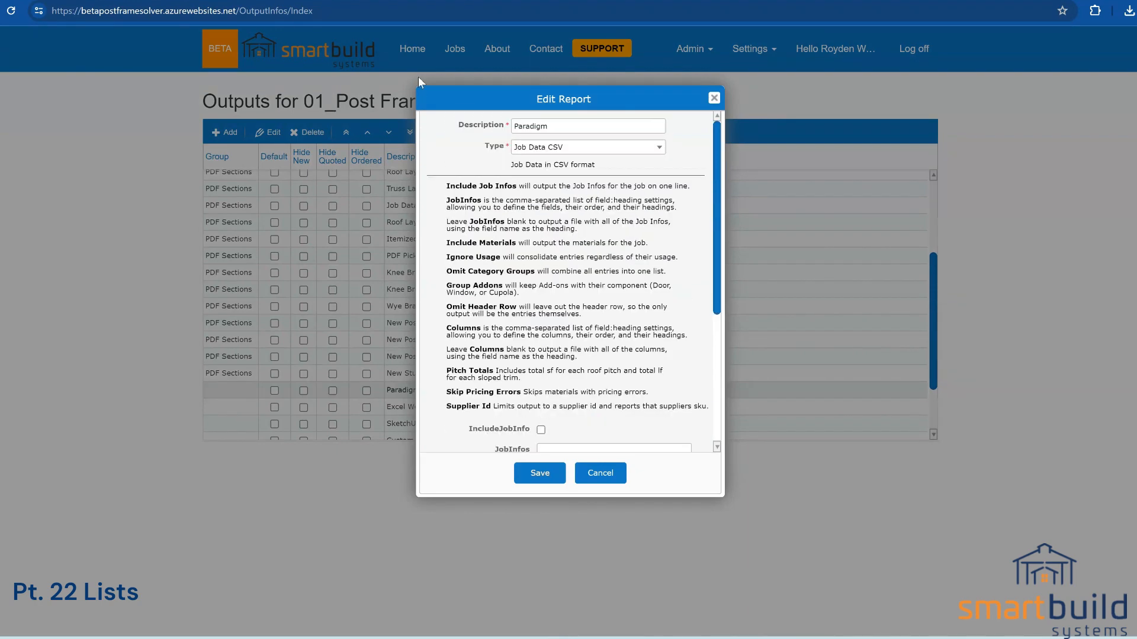
{"action": "left_click", "coordinate": [572, 125]}
{"action": "type", "text": "Lumber"}
{"action": "key", "text": "ctrl+Left"}
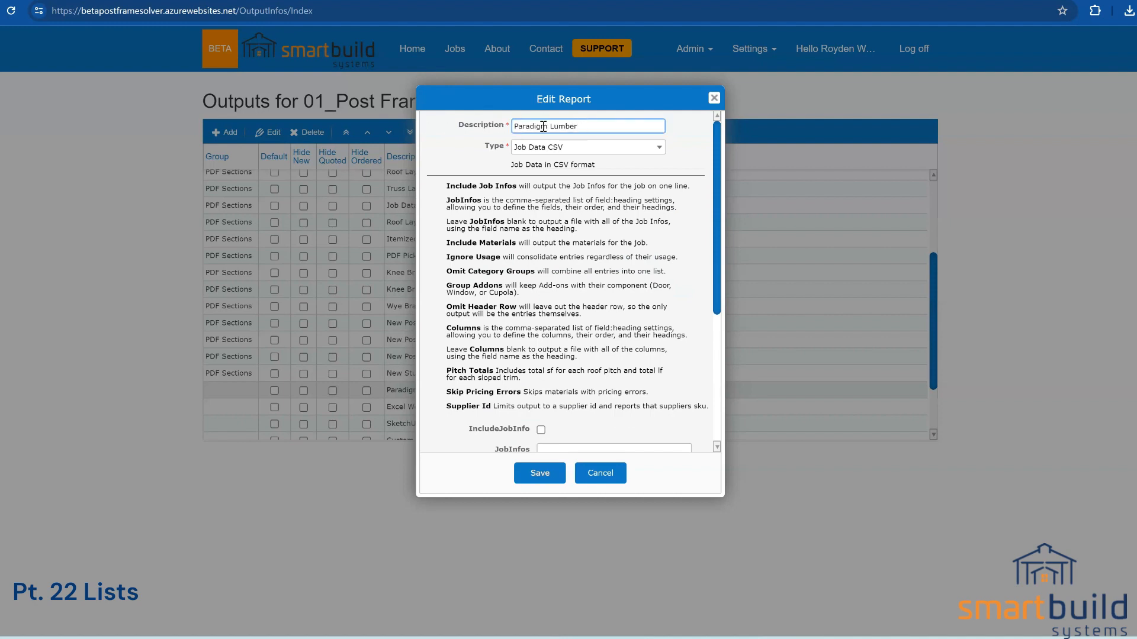
{"action": "key", "text": "shift+Home"}
{"action": "key", "text": "BackSpace"}
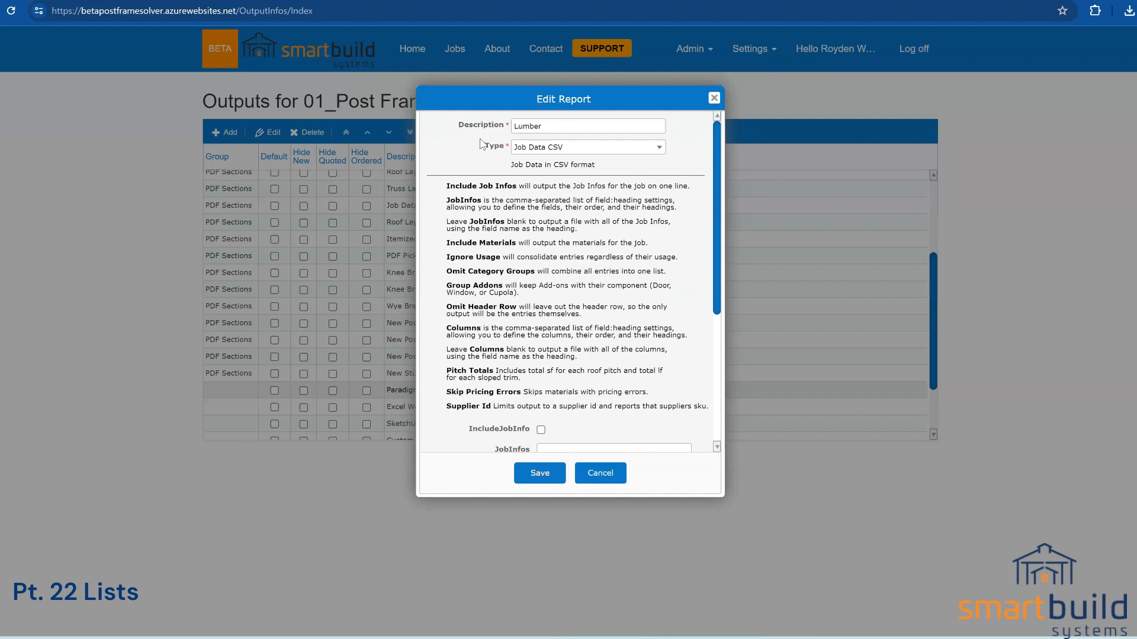
{"action": "scroll", "coordinate": [622, 308], "scroll_direction": "down", "scroll_amount": 4}
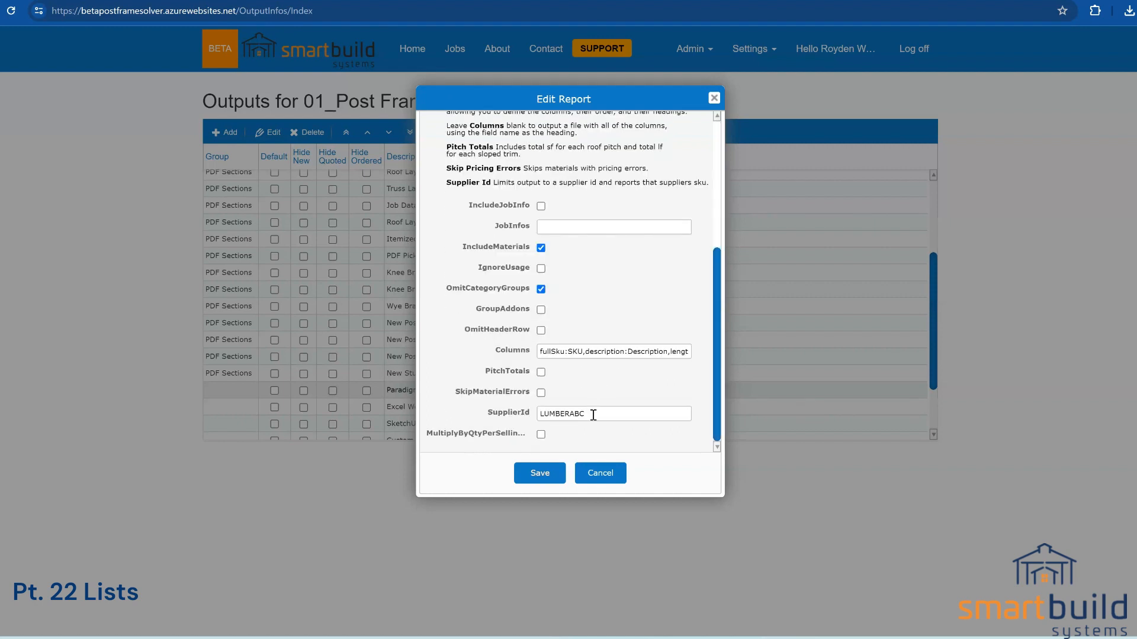
{"action": "left_click_drag", "start_coordinate": [592, 413], "coordinate": [531, 419]}
{"action": "scroll", "coordinate": [586, 408], "scroll_direction": "up", "scroll_amount": 4}
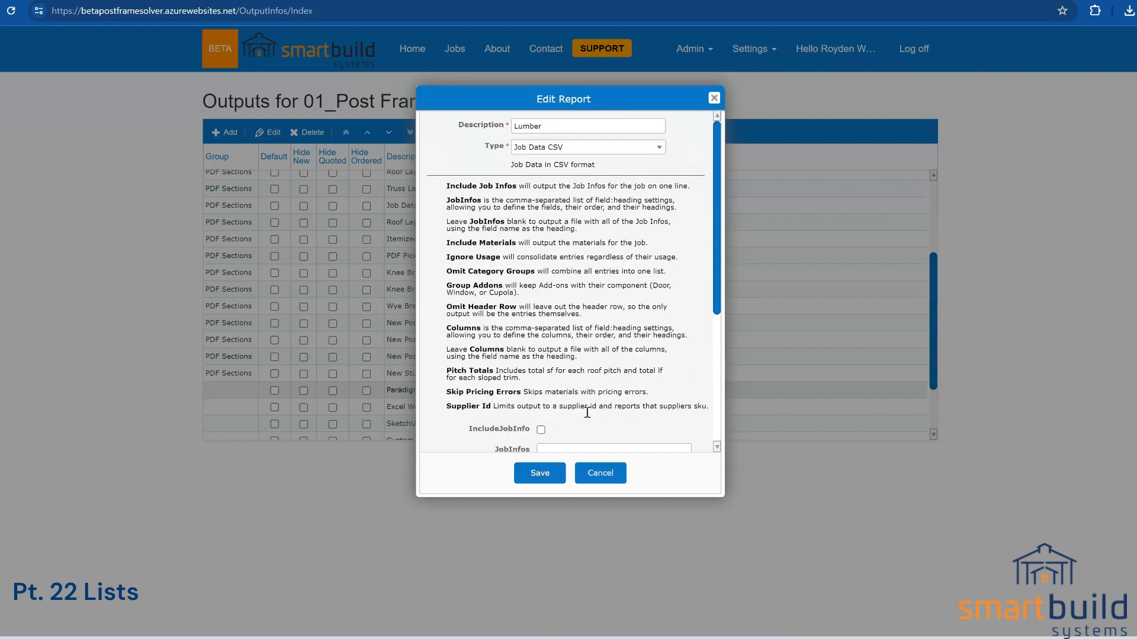
{"action": "left_click_drag", "start_coordinate": [560, 126], "coordinate": [509, 130]}
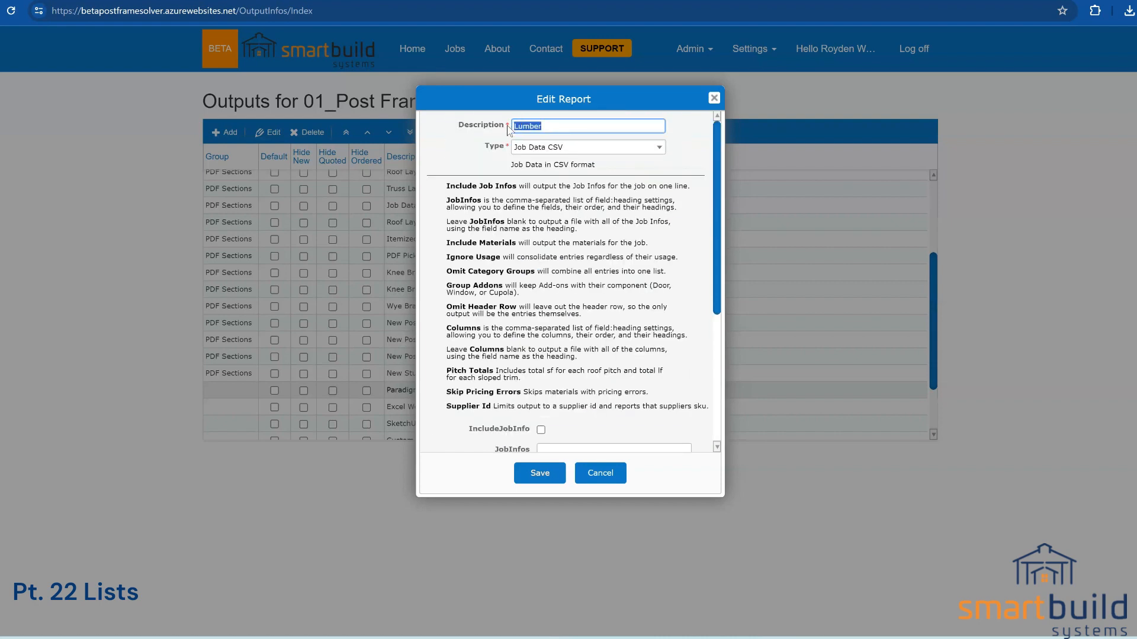
{"action": "type", "text": "Window"}
{"action": "scroll", "coordinate": [586, 308], "scroll_direction": "down", "scroll_amount": 4}
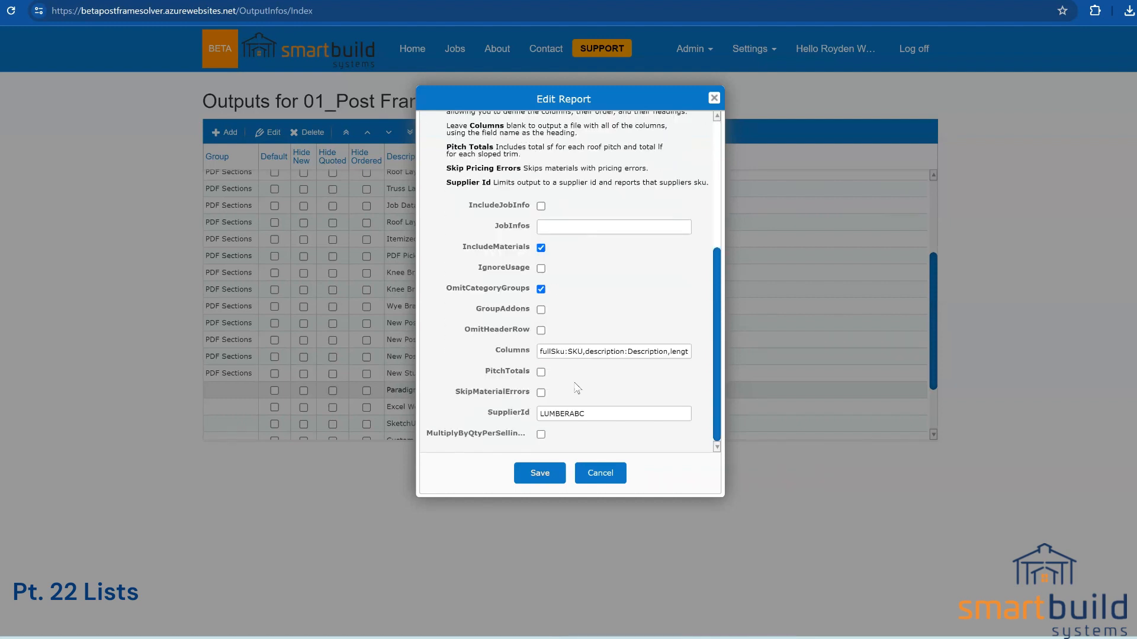
{"action": "left_click_drag", "start_coordinate": [586, 414], "coordinate": [528, 422]}
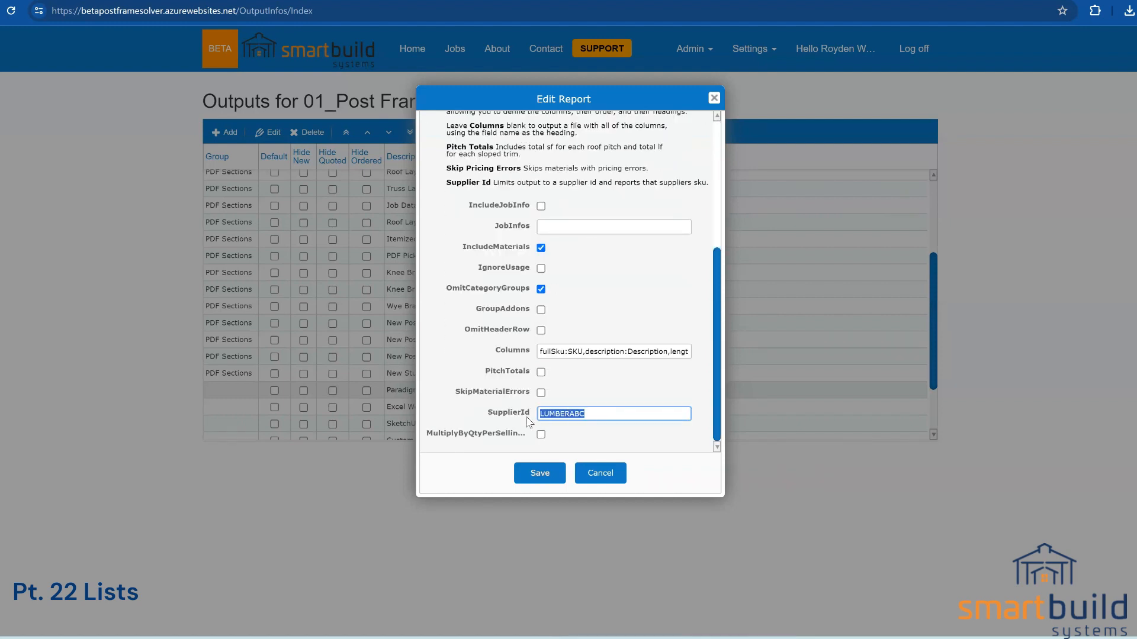
{"action": "type", "text": "WANDOOR"}
{"action": "left_click", "coordinate": [603, 481]}
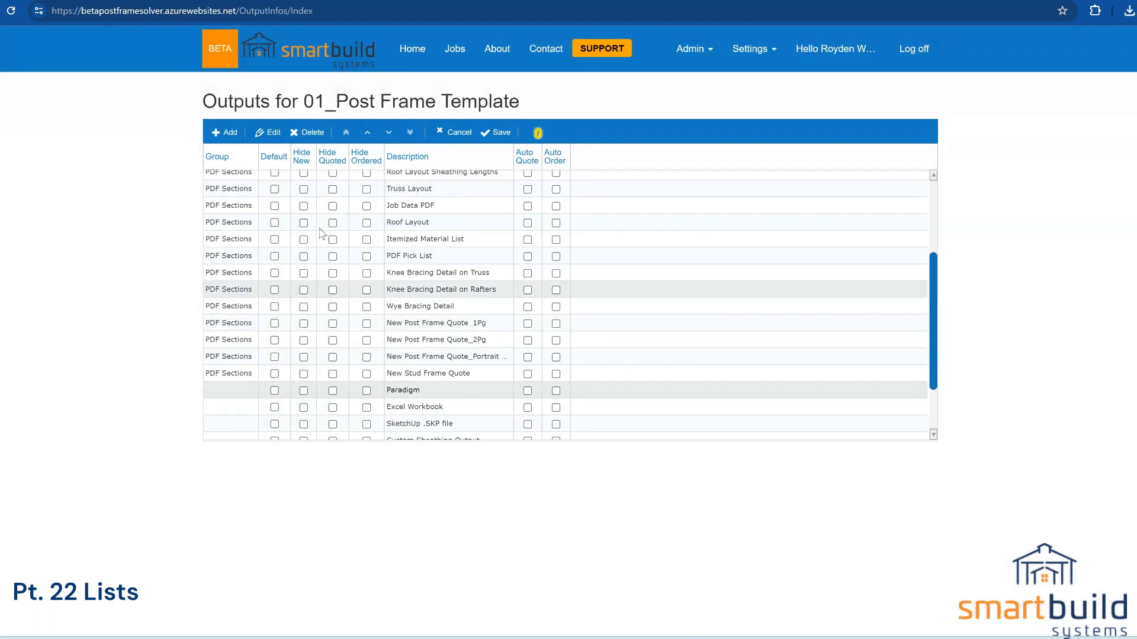
Step: Add a new report of type Job Data CSV to the template's outputs
{"action": "left_click", "coordinate": [226, 132]}
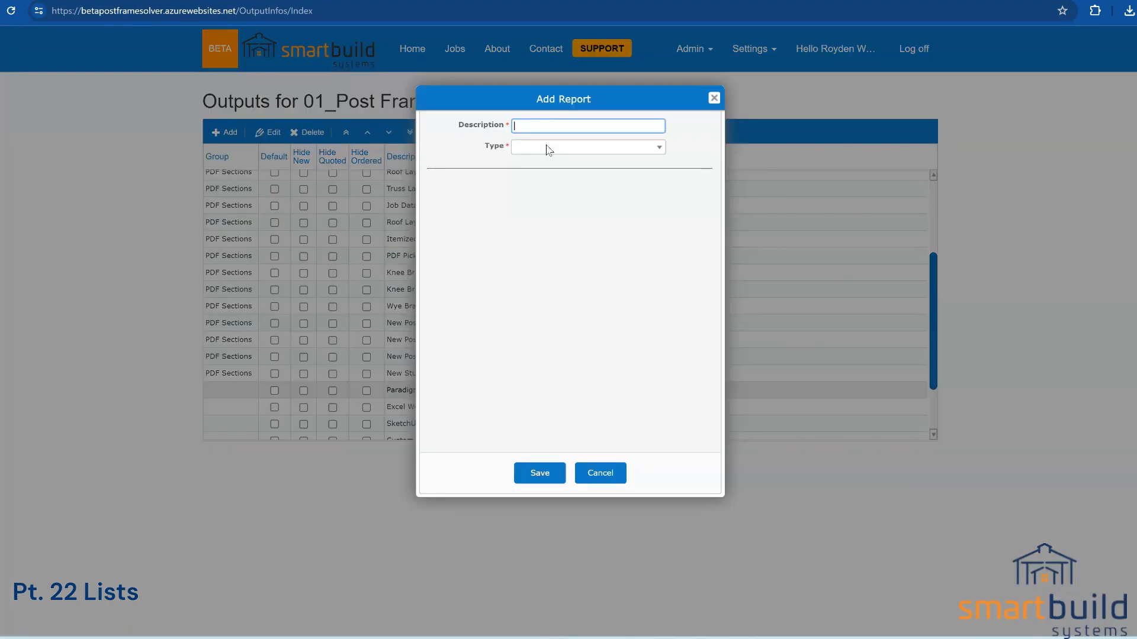
{"action": "left_click", "coordinate": [548, 147]}
{"action": "scroll", "coordinate": [645, 204], "scroll_direction": "down", "scroll_amount": 5}
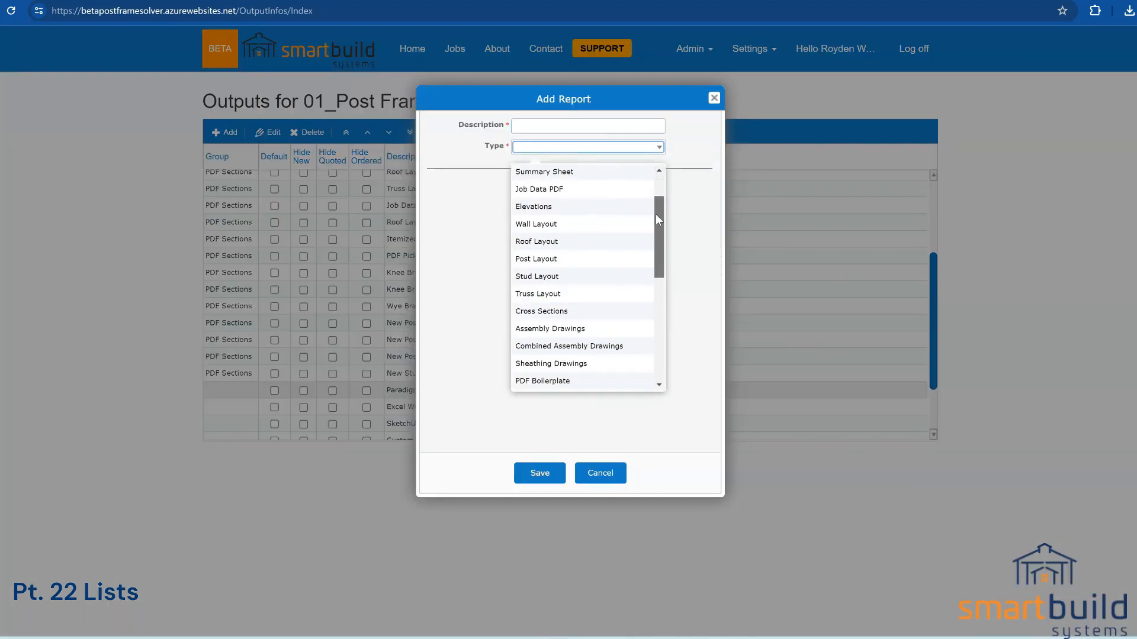
{"action": "left_click", "coordinate": [559, 293]}
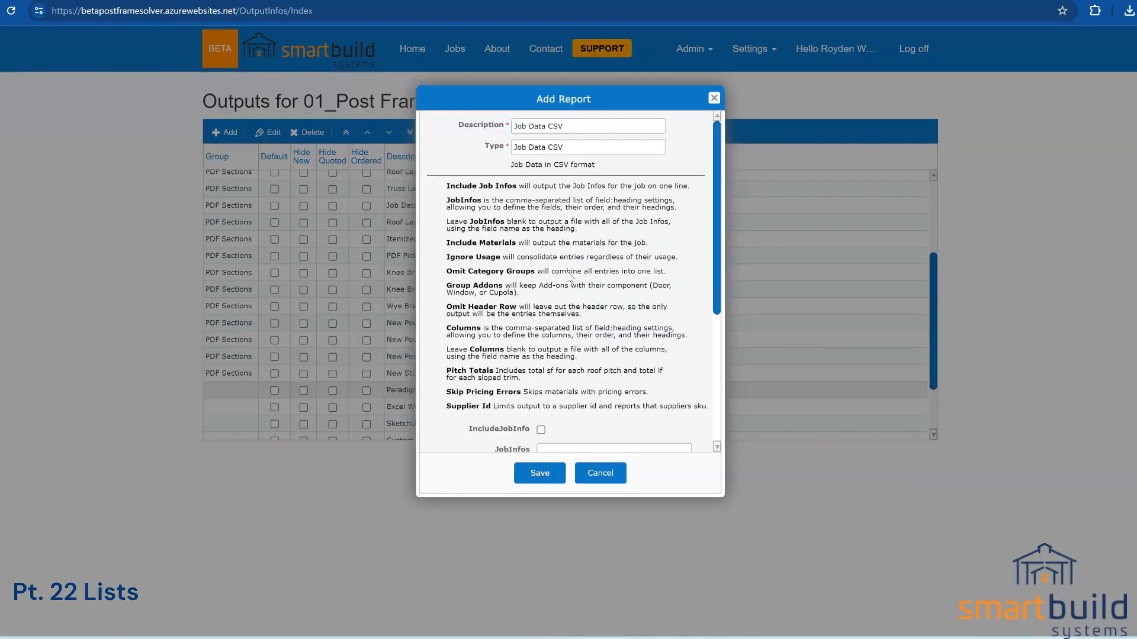
{"action": "left_click", "coordinate": [563, 125]}
{"action": "key", "text": "ctrl+a"}
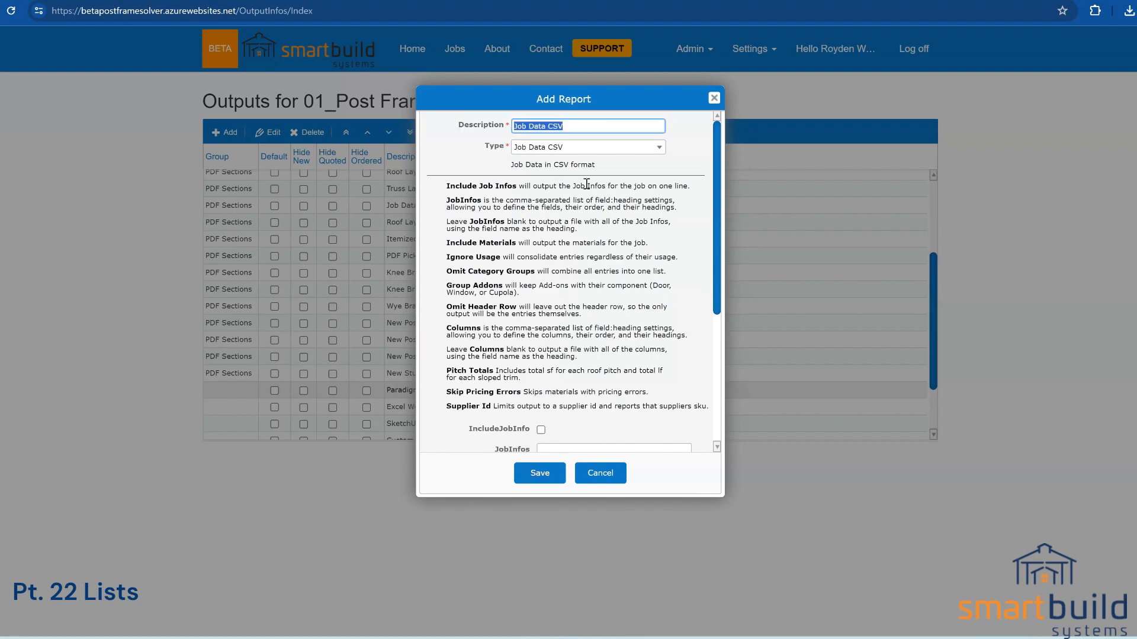
{"action": "scroll", "coordinate": [592, 331], "scroll_direction": "down", "scroll_amount": 3}
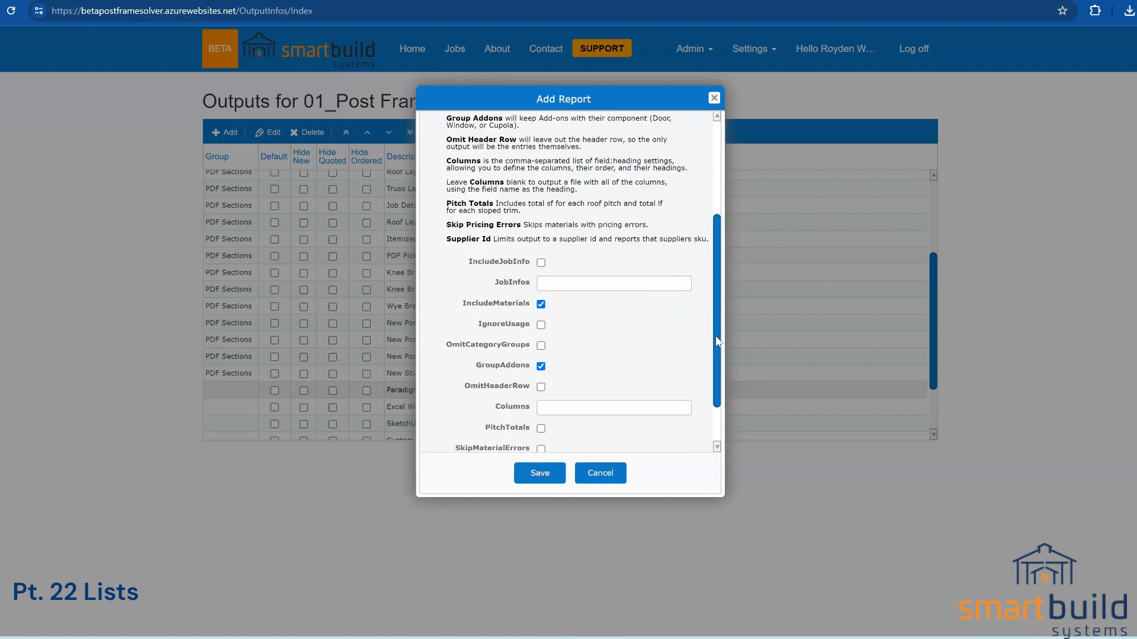
{"action": "left_click", "coordinate": [559, 402]}
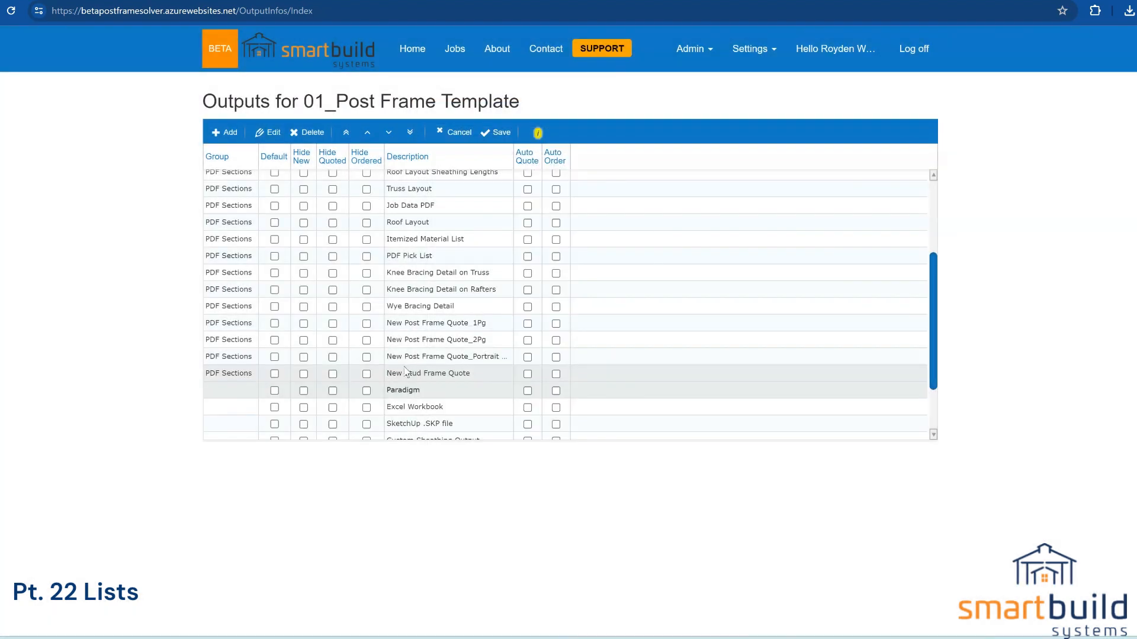
Step: Copy the Paradigm report's Columns value and close its settings
{"action": "scroll", "coordinate": [406, 371], "scroll_direction": "down", "scroll_amount": 2}
{"action": "double_click", "coordinate": [416, 317]}
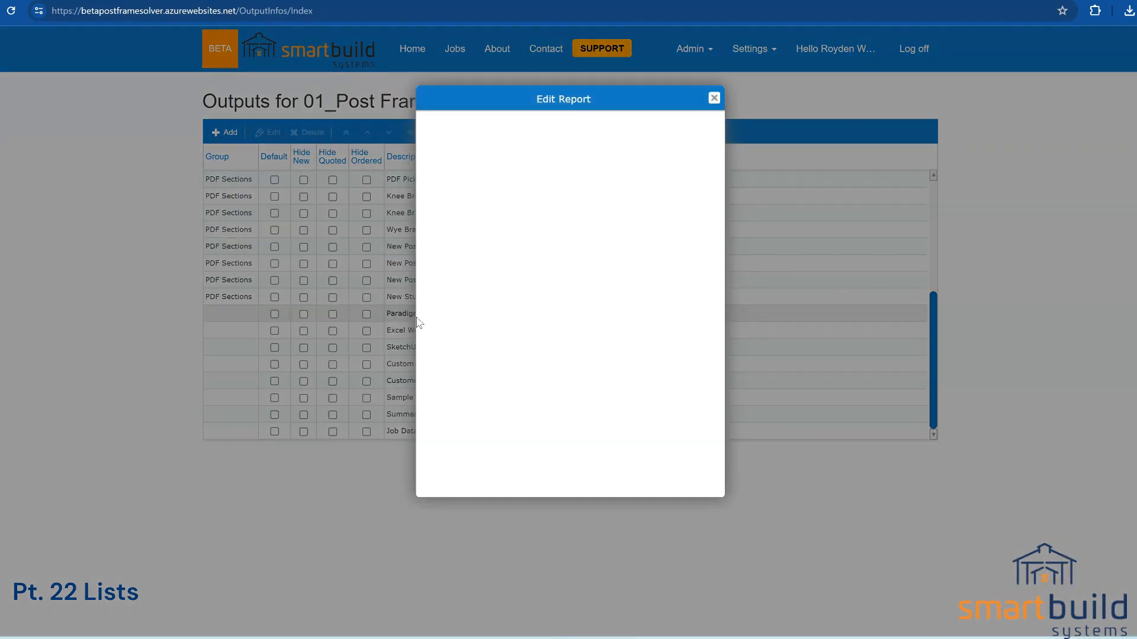
{"action": "scroll", "coordinate": [581, 406], "scroll_direction": "down", "scroll_amount": 5}
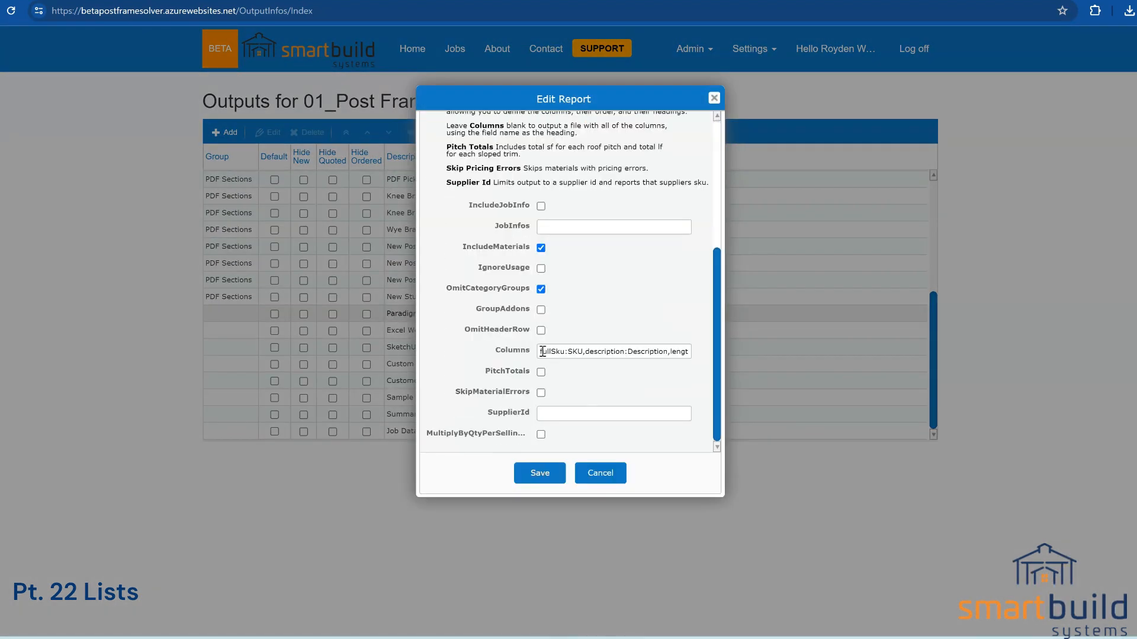
{"action": "left_click_drag", "start_coordinate": [543, 351], "coordinate": [675, 353]}
{"action": "right_click", "coordinate": [675, 352]}
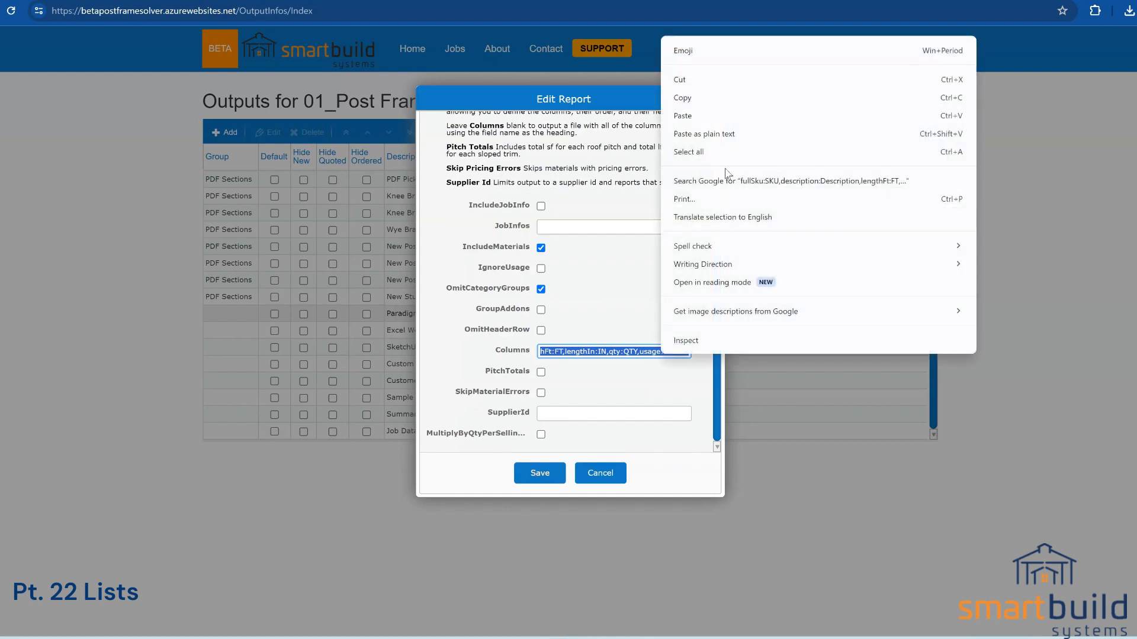
{"action": "left_click", "coordinate": [715, 97]}
{"action": "left_click", "coordinate": [614, 474]}
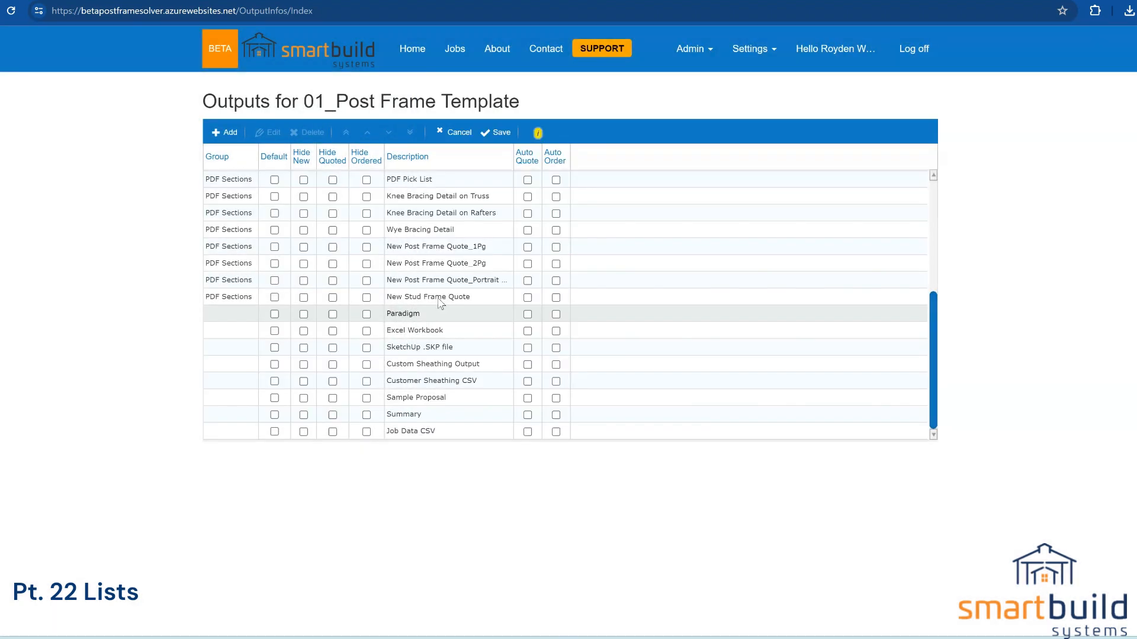
Step: Paste the Paradigm column list into the Job Data CSV report's JobInfos field, then cancel
{"action": "double_click", "coordinate": [433, 437]}
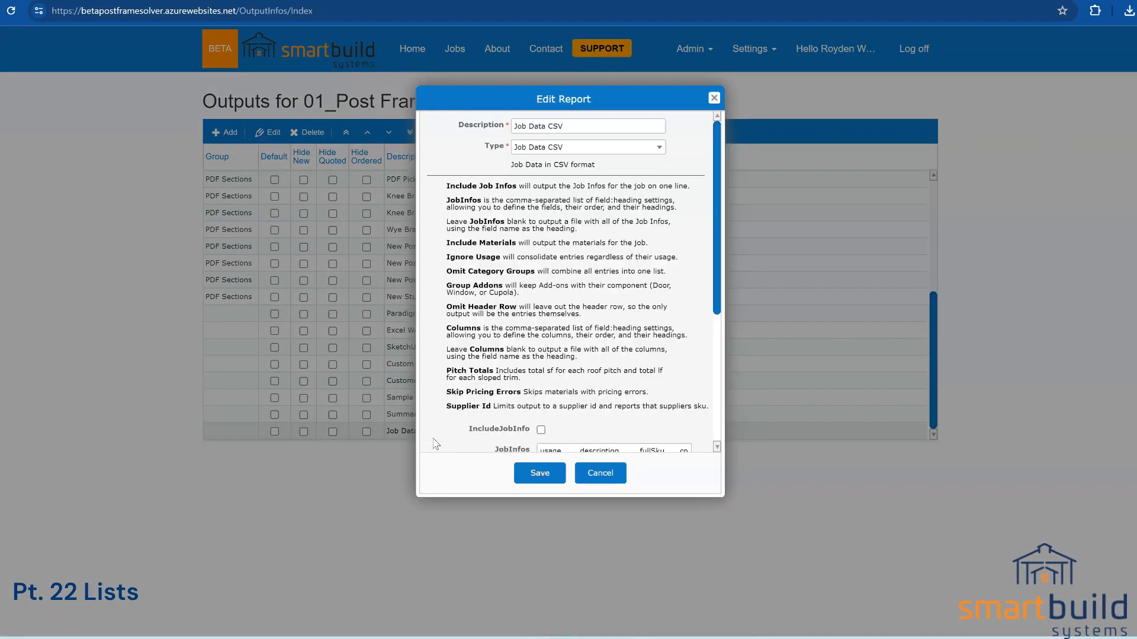
{"action": "scroll", "coordinate": [436, 444], "scroll_direction": "down", "scroll_amount": 4}
{"action": "left_click_drag", "start_coordinate": [539, 227], "coordinate": [674, 232]}
{"action": "right_click", "coordinate": [657, 228]}
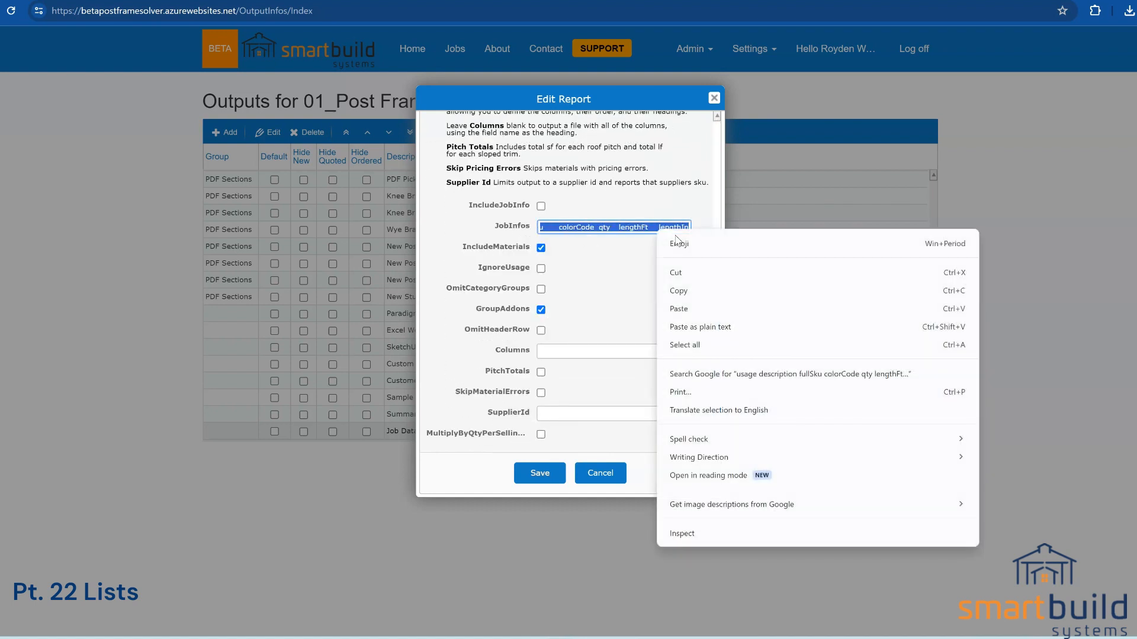
{"action": "left_click", "coordinate": [680, 309]}
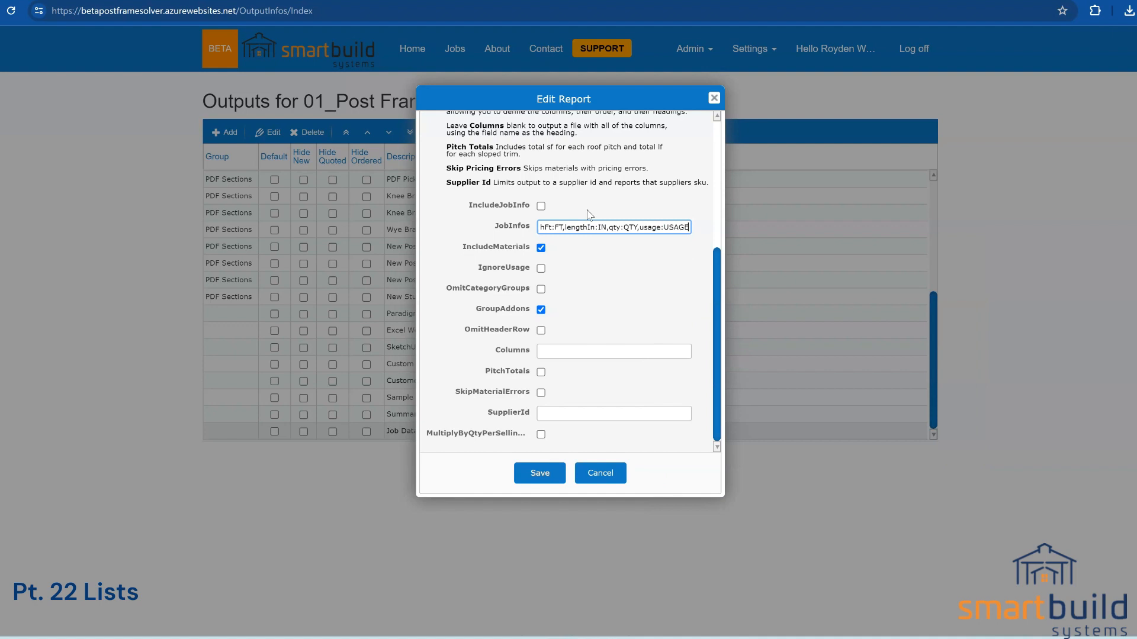
{"action": "left_click", "coordinate": [612, 476]}
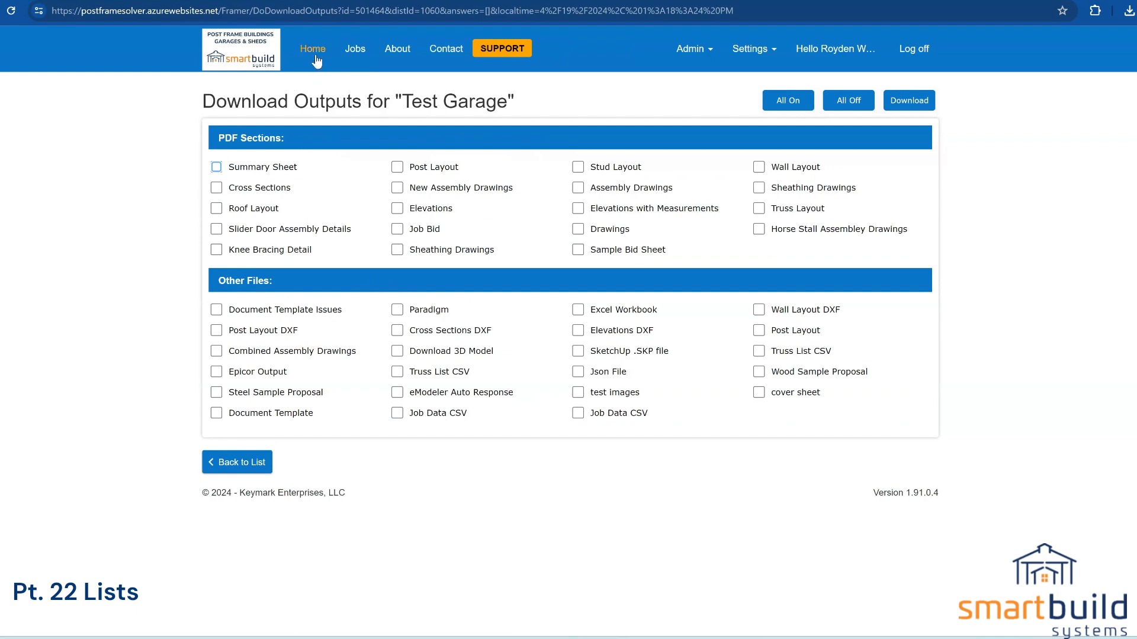
Step: Review the Test Garage job's outputs list and the Output Categories page, then return home
{"action": "left_click", "coordinate": [316, 56]}
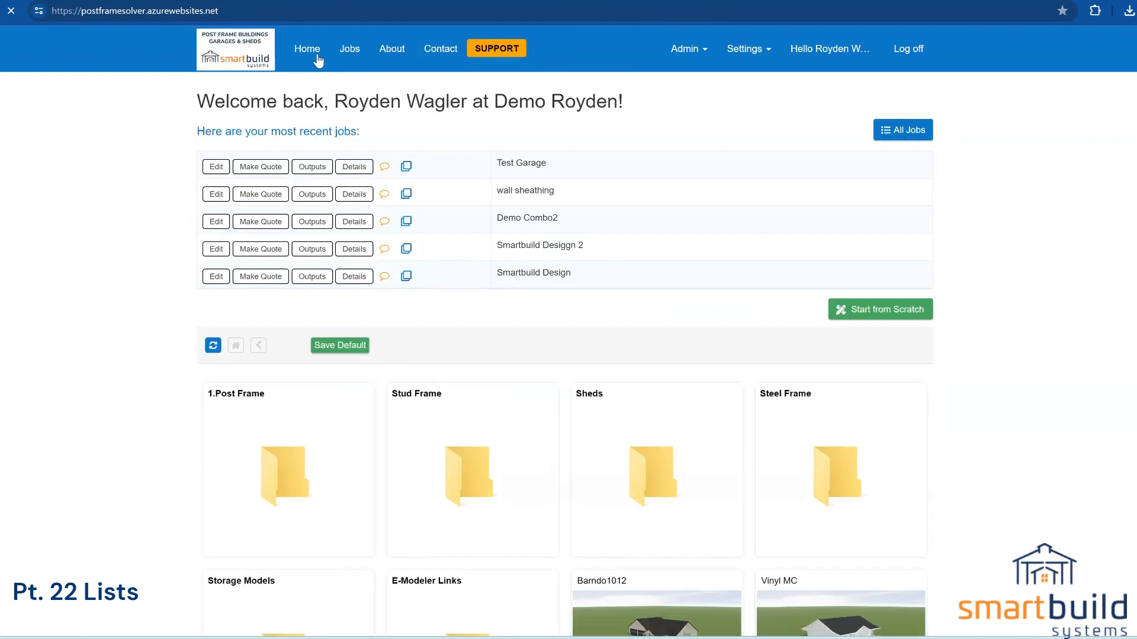
{"action": "left_click", "coordinate": [320, 168]}
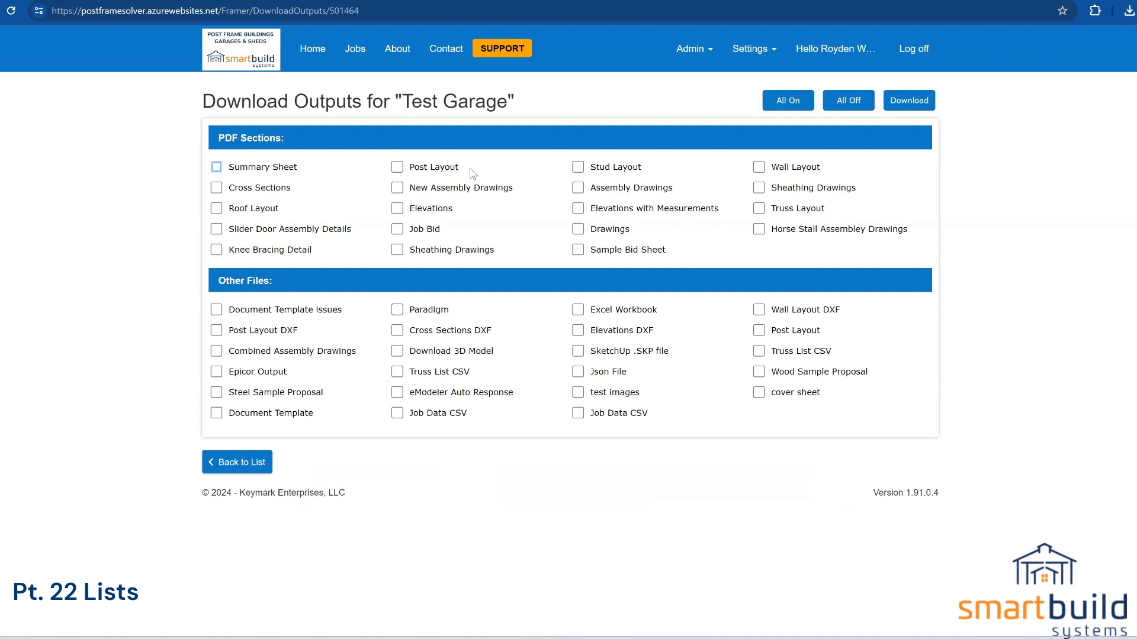
{"action": "left_click", "coordinate": [749, 50]}
{"action": "left_click", "coordinate": [710, 140]}
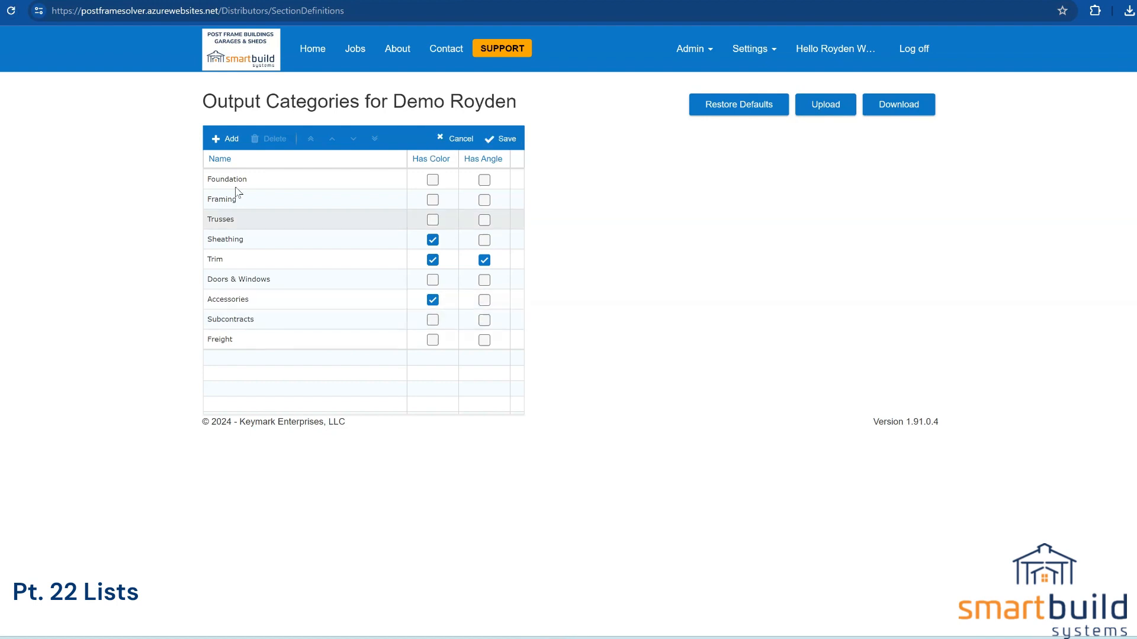
{"action": "left_click", "coordinate": [308, 55]}
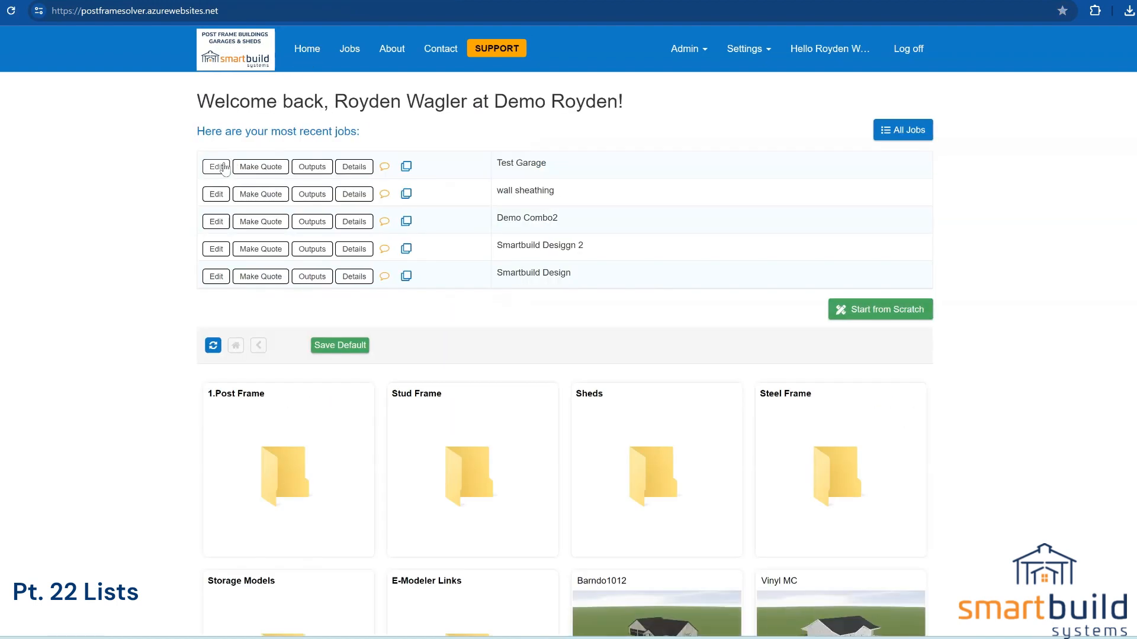
Step: Open Test Garage in the job editor, view its Download Outputs list, and cancel it
{"action": "left_click", "coordinate": [219, 167]}
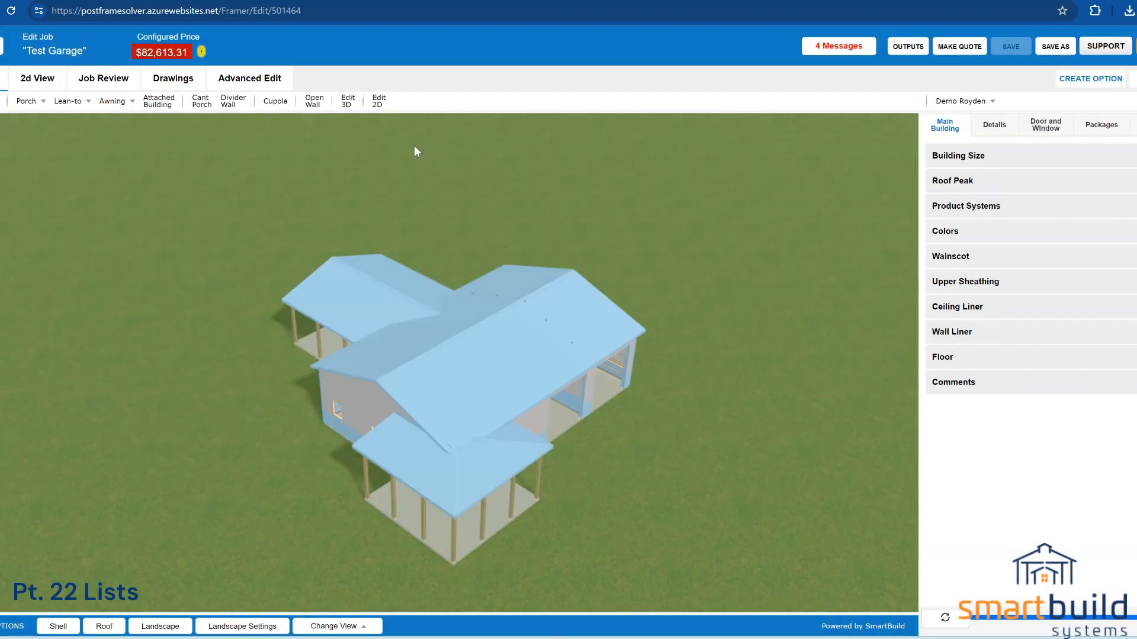
{"action": "left_click", "coordinate": [902, 47]}
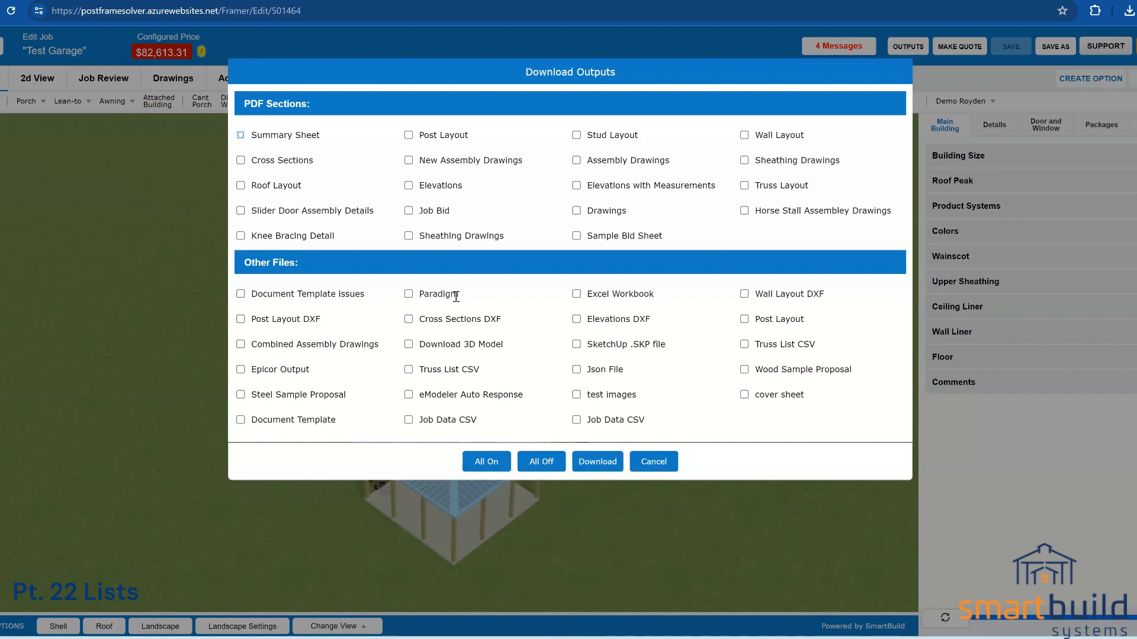
{"action": "left_click", "coordinate": [652, 463]}
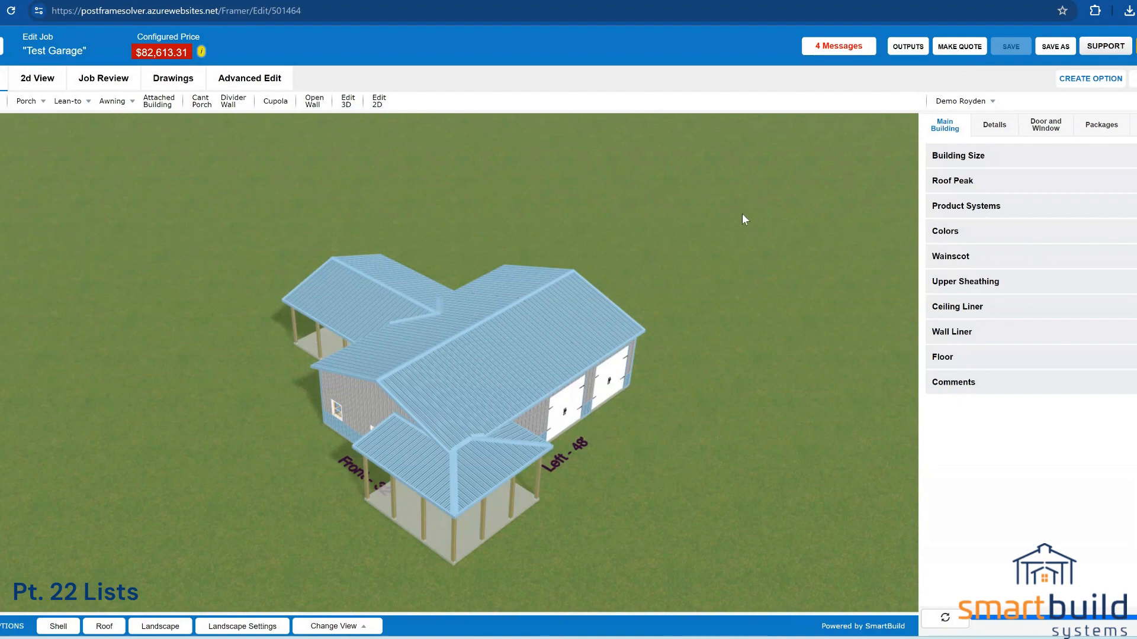
Step: Review Test Garage's Framing materials in Job Review, then orbit the 3D model toward the Left-48 wall
{"action": "left_click", "coordinate": [102, 79]}
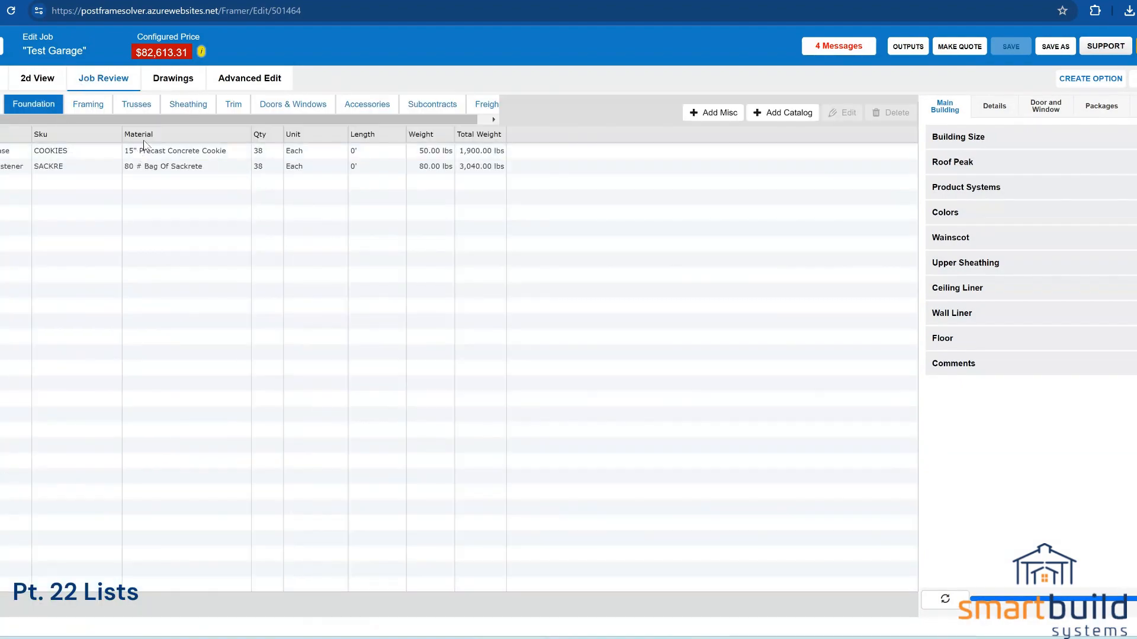
{"action": "left_click", "coordinate": [98, 108]}
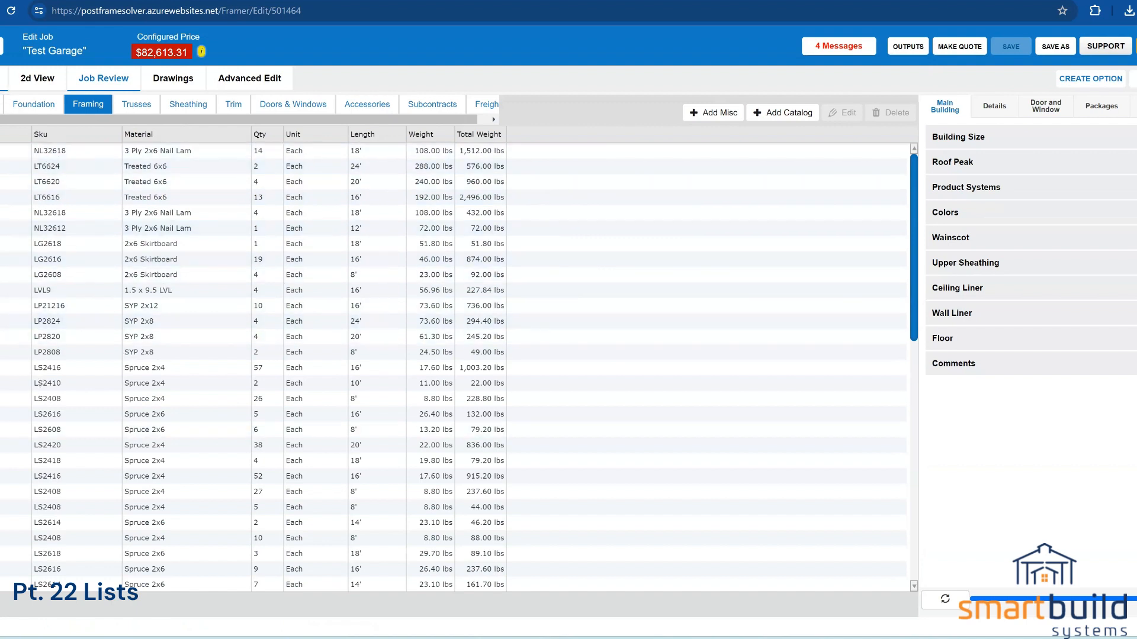
{"action": "left_click", "coordinate": [2, 79]}
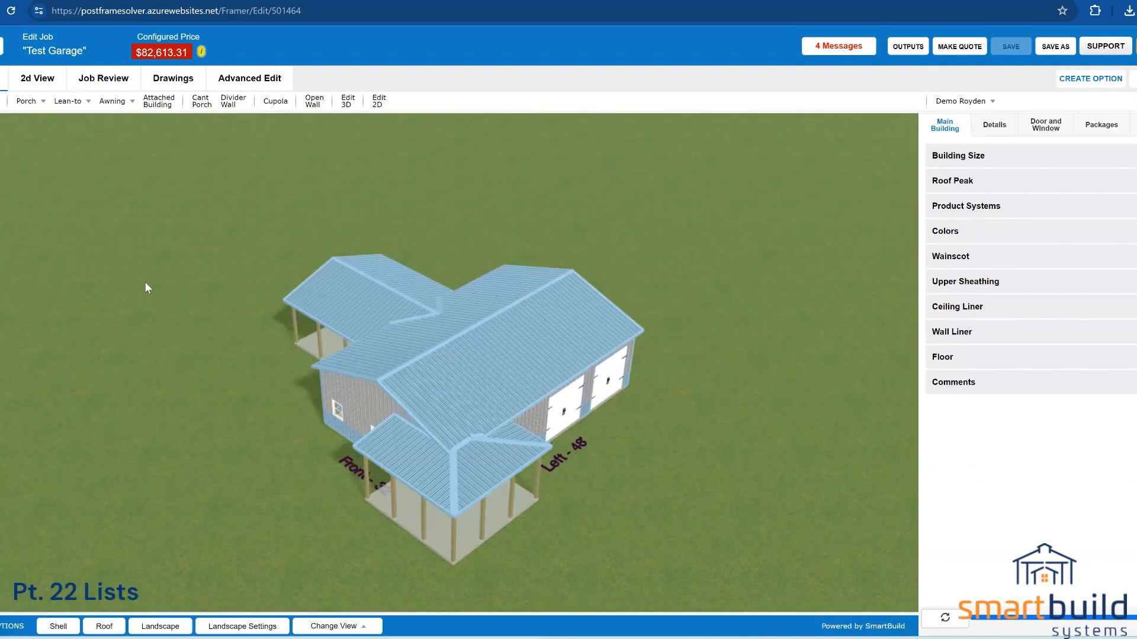
{"action": "left_click_drag", "start_coordinate": [522, 435], "coordinate": [412, 402]}
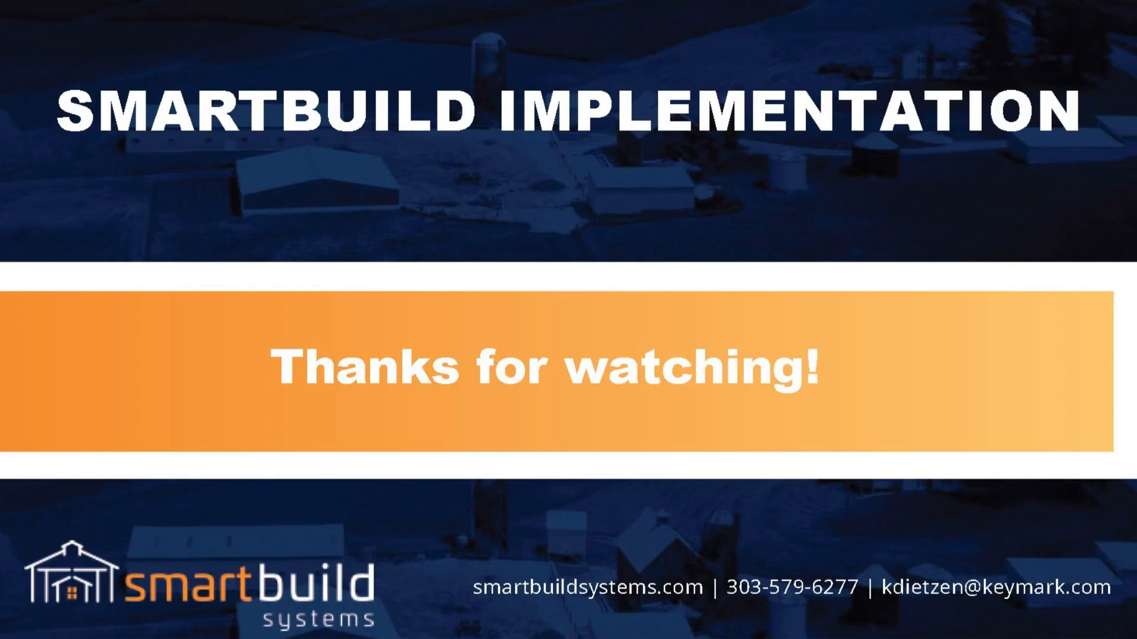